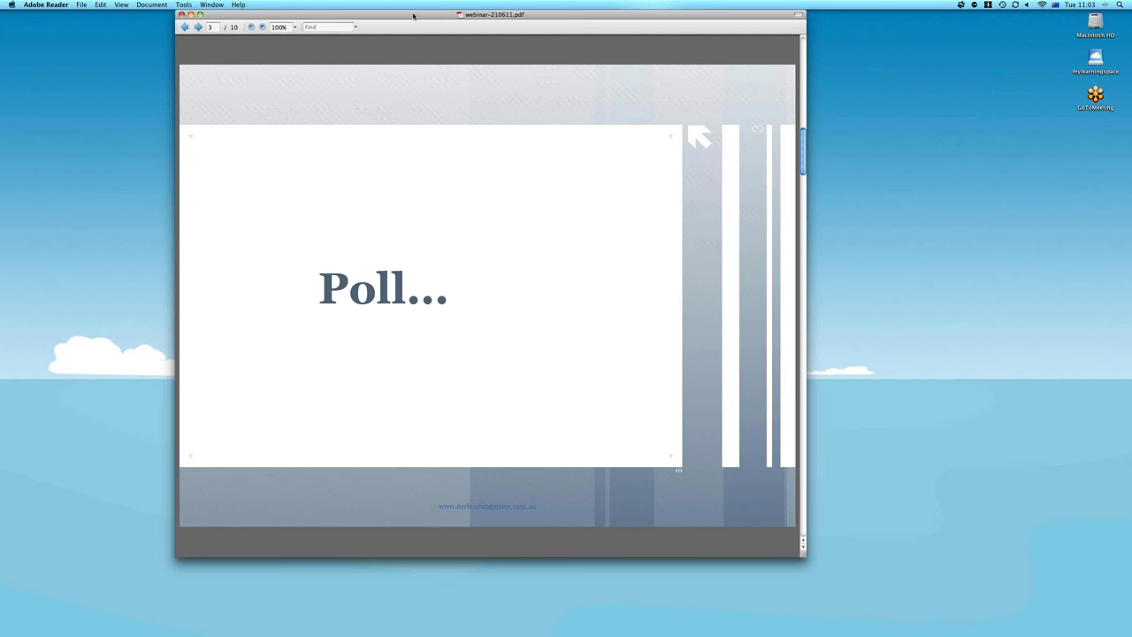
Advance the webinar slides from the Poll page to page 4, Roles
{"action": "key", "text": "Right"}
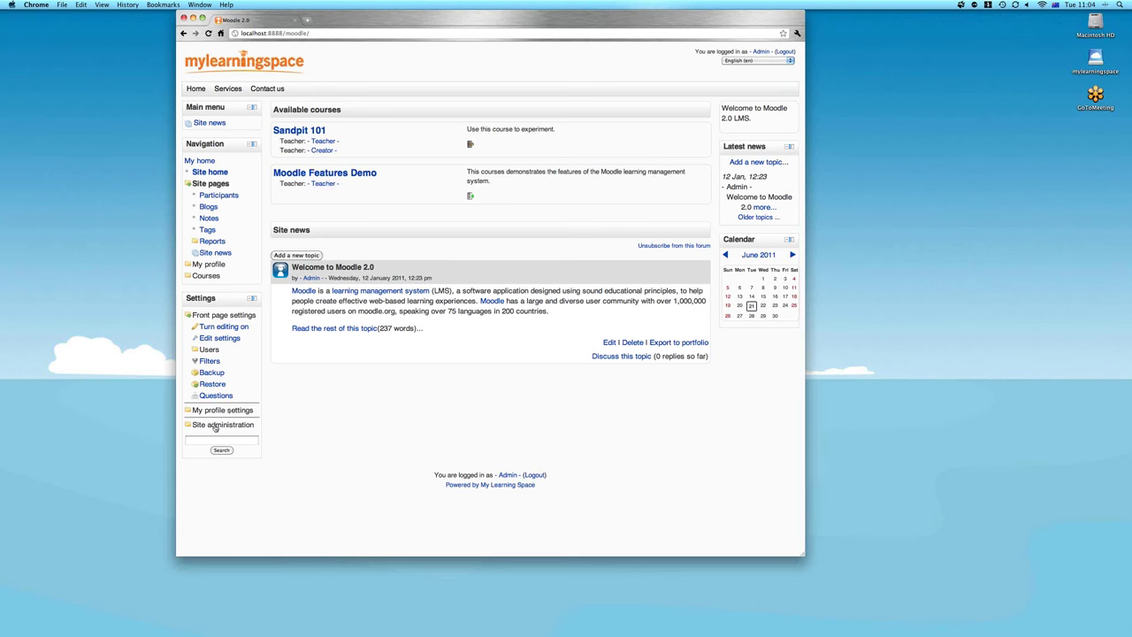
Reach the Define roles list via Site administration > Users > Permissions
{"action": "left_click", "coordinate": [215, 425]}
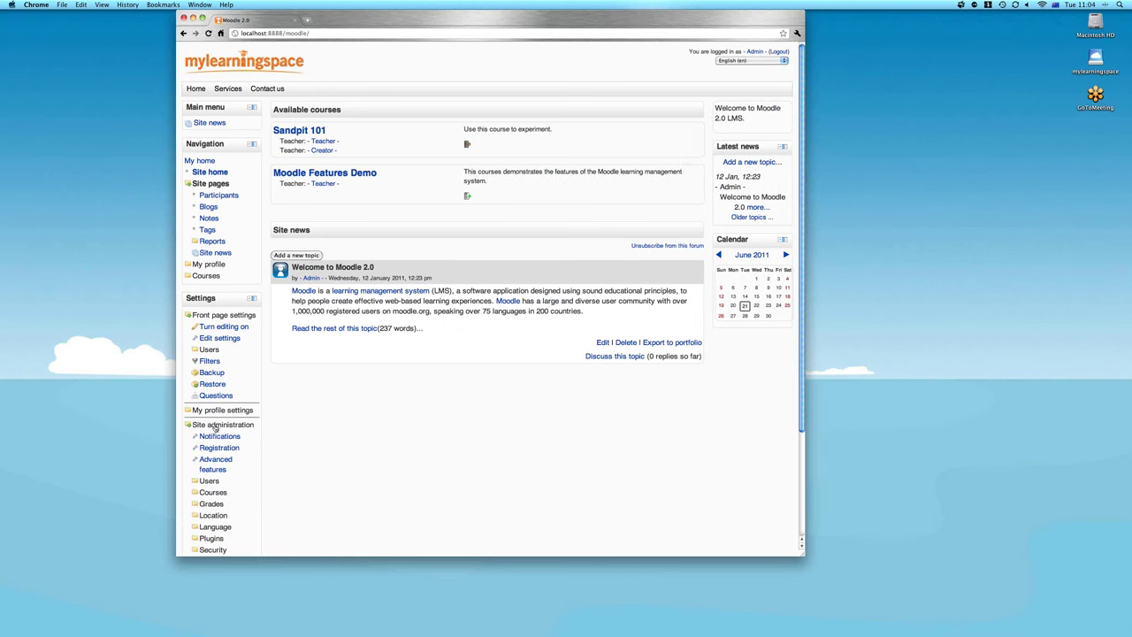
{"action": "scroll", "coordinate": [215, 427], "scroll_direction": "down", "scroll_amount": 3}
{"action": "left_click", "coordinate": [210, 345]}
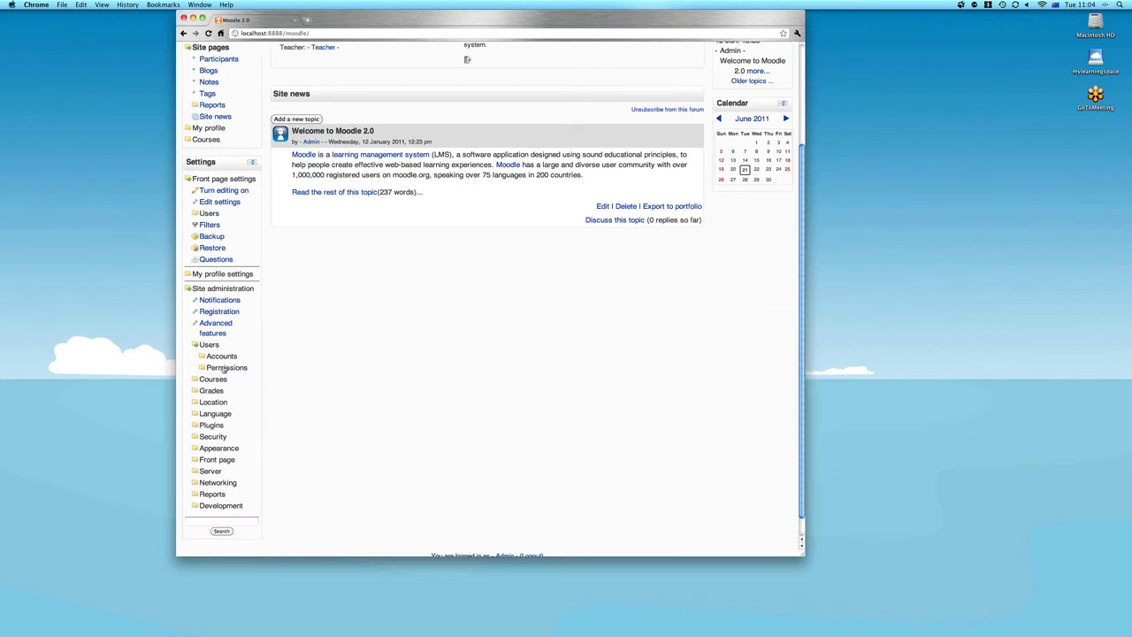
{"action": "left_click", "coordinate": [225, 368]}
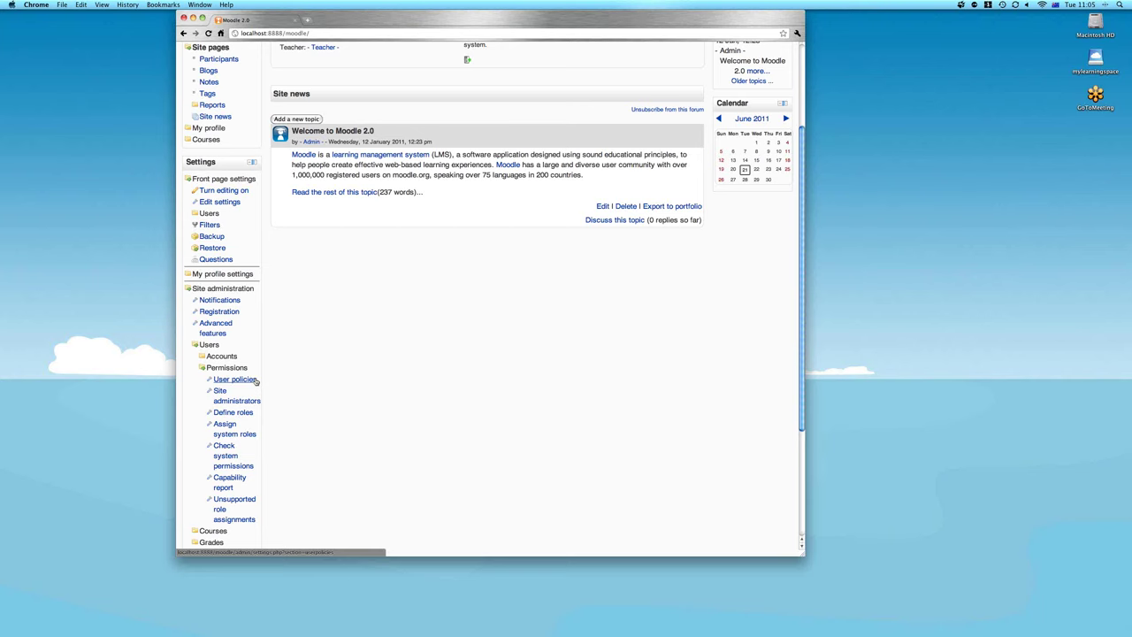
{"action": "scroll", "coordinate": [256, 380], "scroll_direction": "down", "scroll_amount": 1}
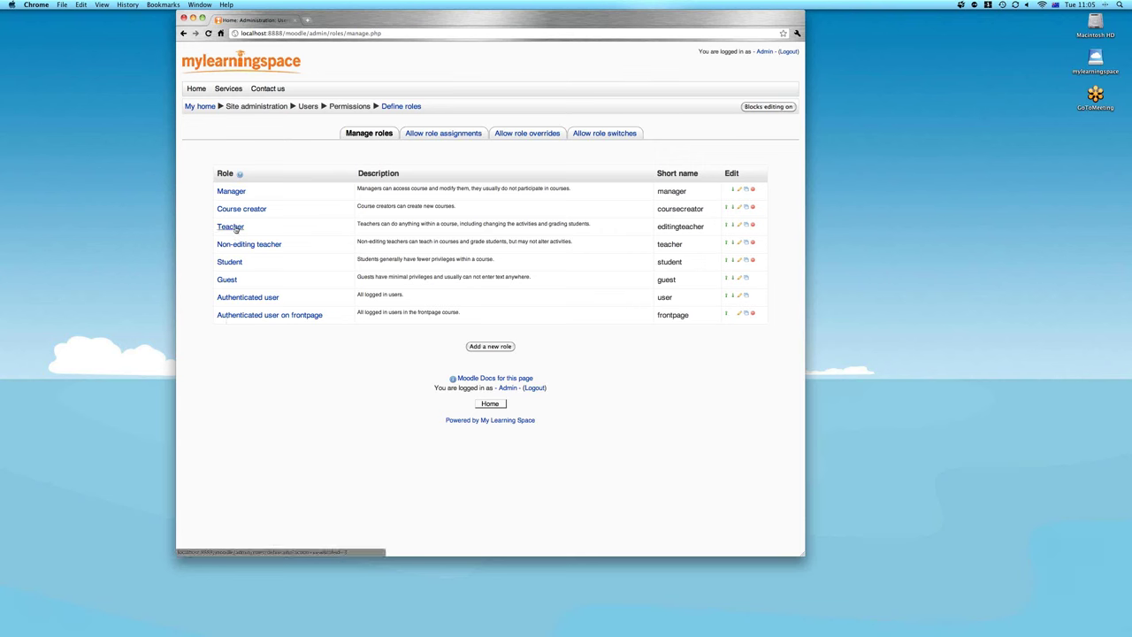
Open the Teacher role definition and review its capability permissions, such as Allow and Not set
{"action": "left_click", "coordinate": [232, 227]}
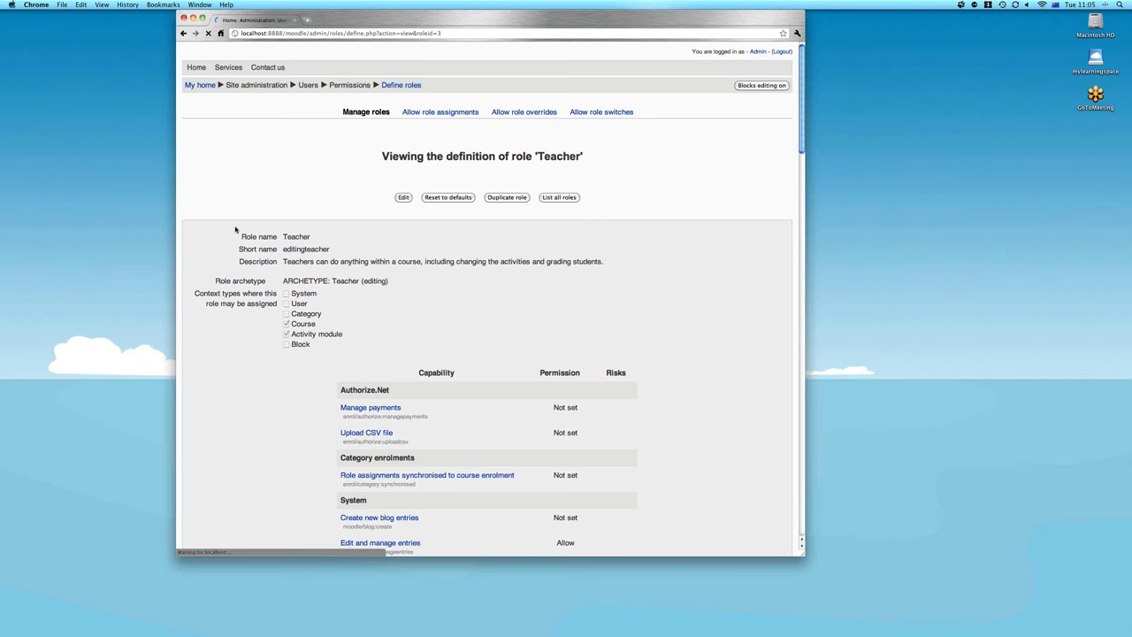
{"action": "scroll", "coordinate": [577, 293], "scroll_direction": "down", "scroll_amount": 2}
{"action": "scroll", "coordinate": [577, 293], "scroll_direction": "down", "scroll_amount": 2}
{"action": "left_click_drag", "start_coordinate": [434, 232], "coordinate": [398, 232]}
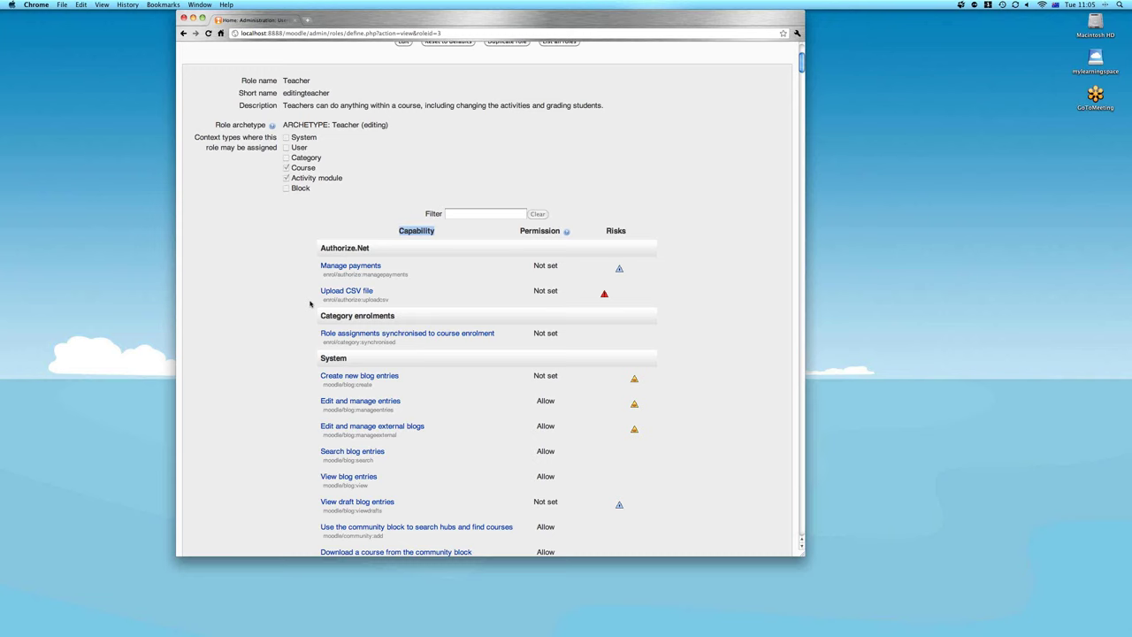
{"action": "scroll", "coordinate": [310, 303], "scroll_direction": "down", "scroll_amount": 3}
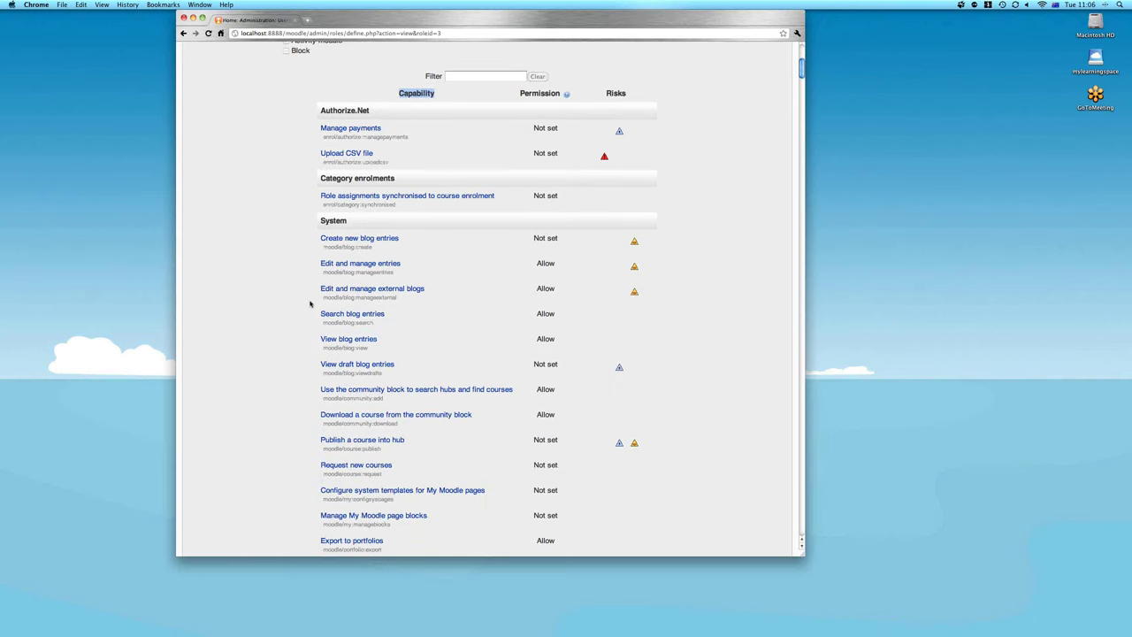
{"action": "scroll", "coordinate": [310, 303], "scroll_direction": "up", "scroll_amount": 4}
{"action": "double_click", "coordinate": [559, 275]}
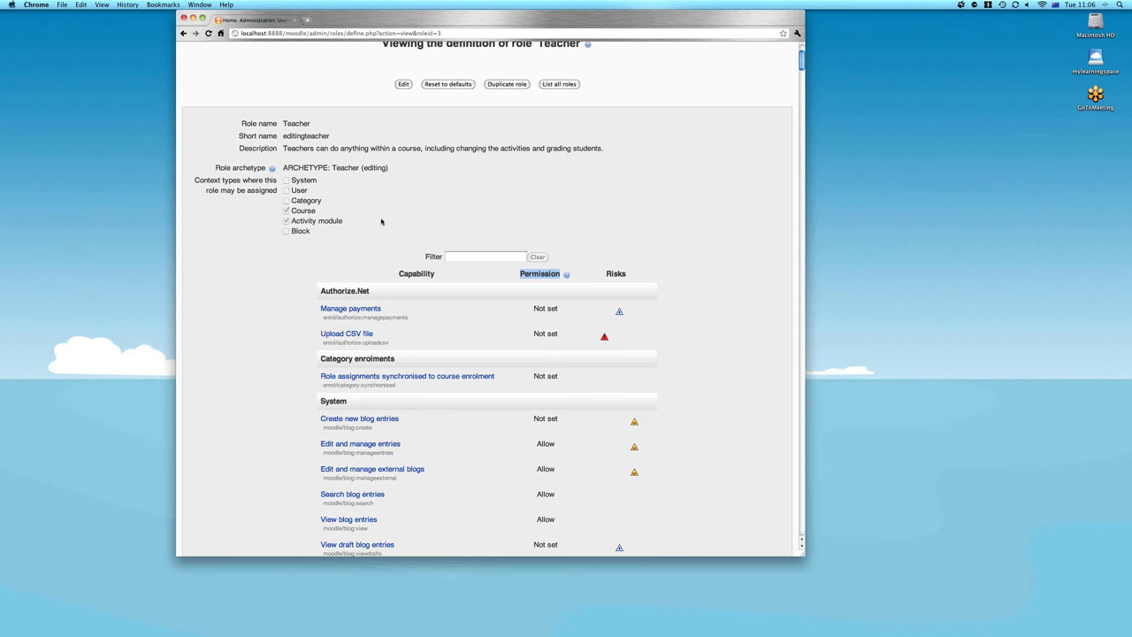
{"action": "scroll", "coordinate": [382, 221], "scroll_direction": "up", "scroll_amount": 2}
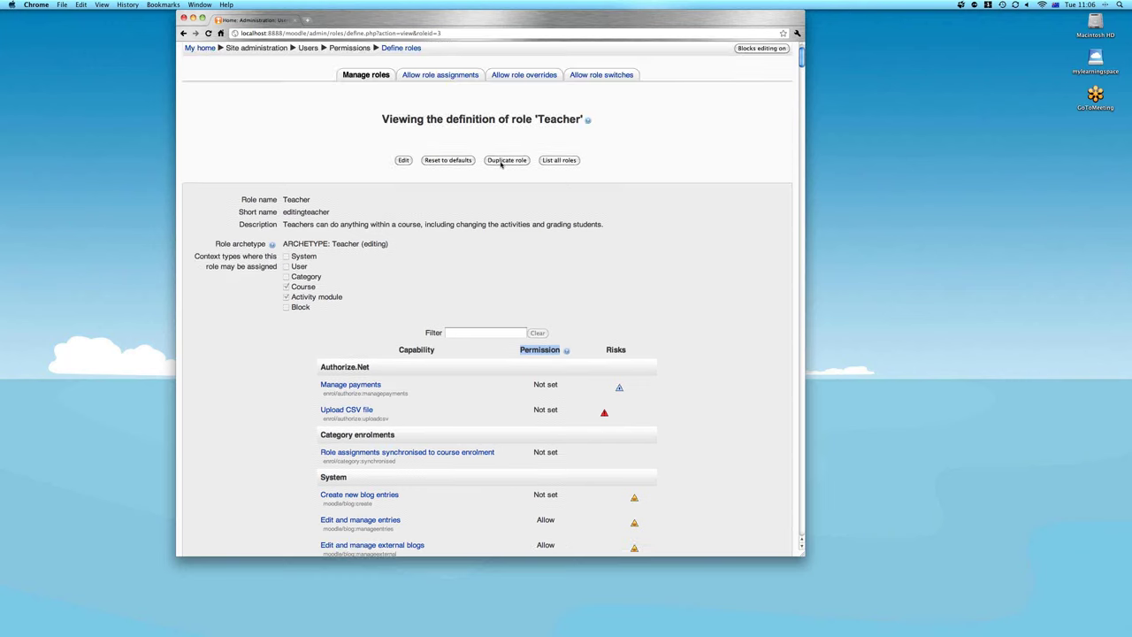
{"action": "left_click", "coordinate": [501, 162]}
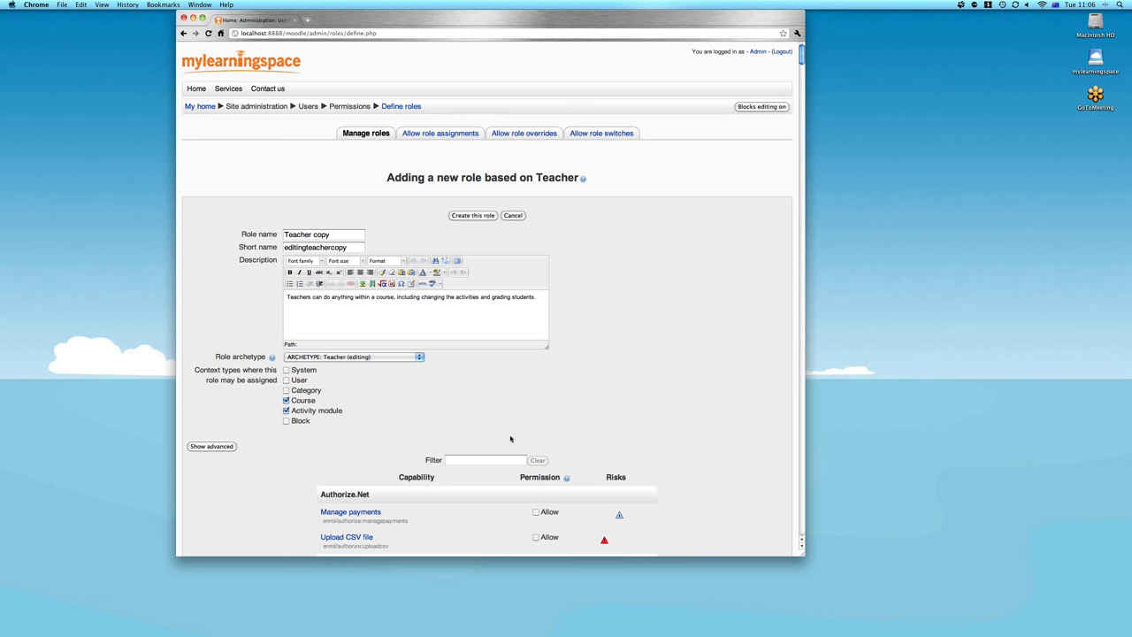
{"action": "scroll", "coordinate": [510, 439], "scroll_direction": "down", "scroll_amount": 1}
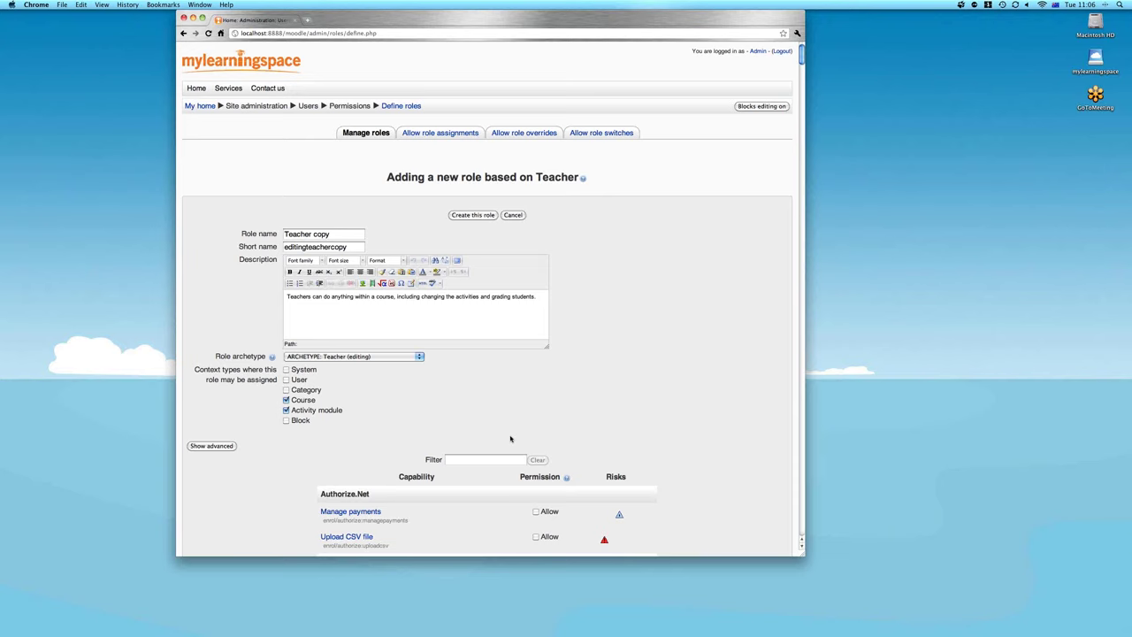
{"action": "scroll", "coordinate": [531, 424], "scroll_direction": "down", "scroll_amount": 5}
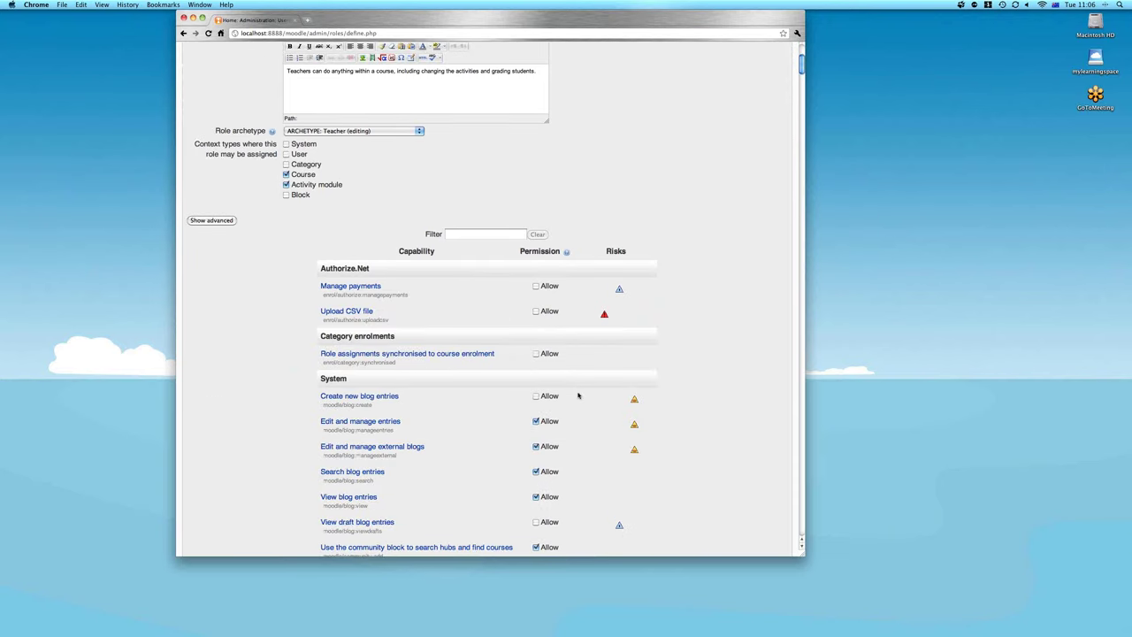
{"action": "left_click", "coordinate": [183, 34]}
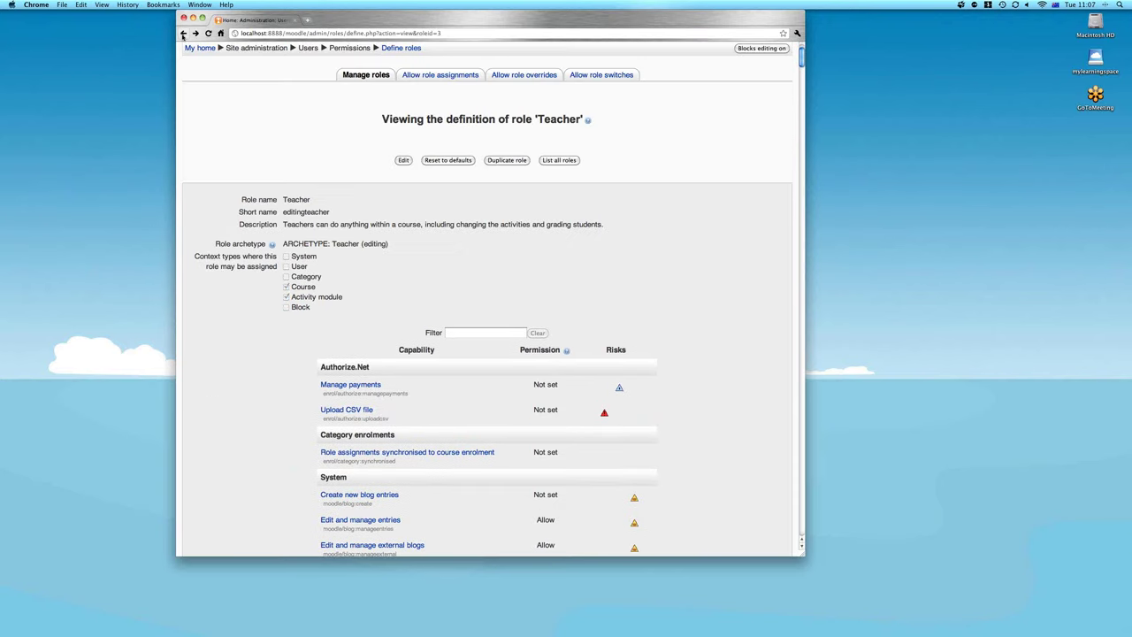
Return to My home and open Assign system roles, listing Manager and Course creator
{"action": "left_click", "coordinate": [183, 33]}
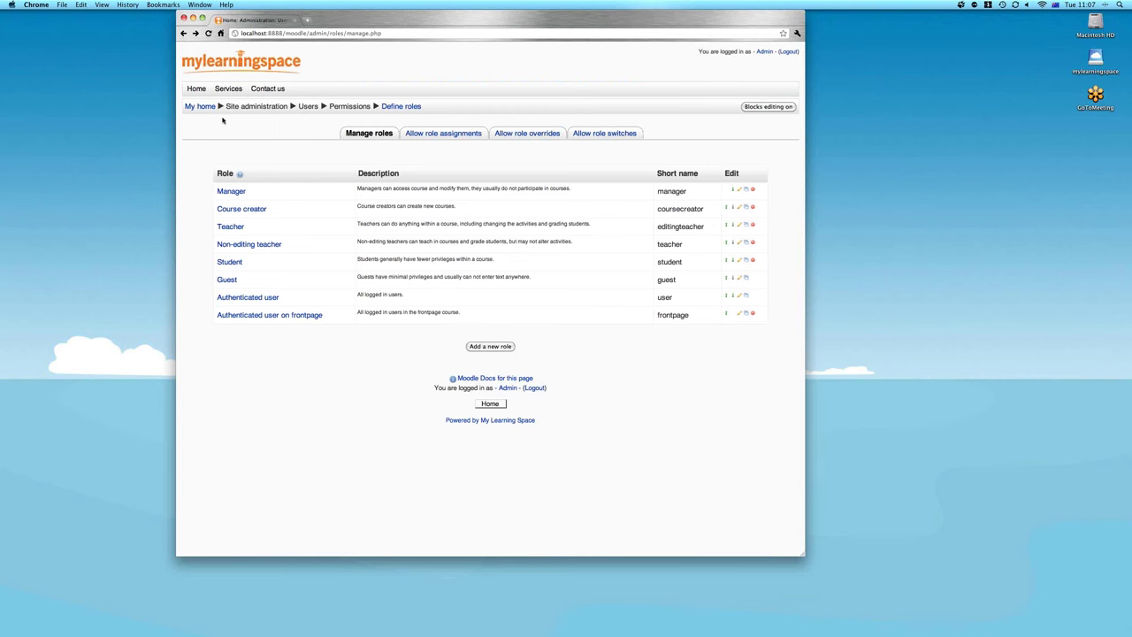
{"action": "left_click", "coordinate": [196, 107]}
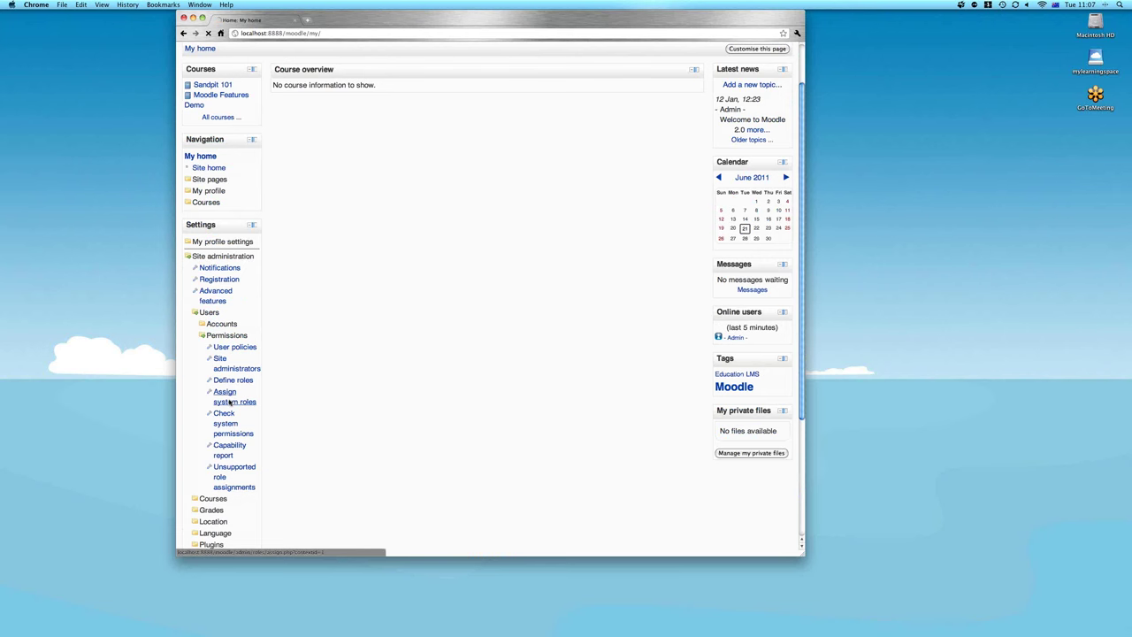
{"action": "left_click", "coordinate": [229, 403]}
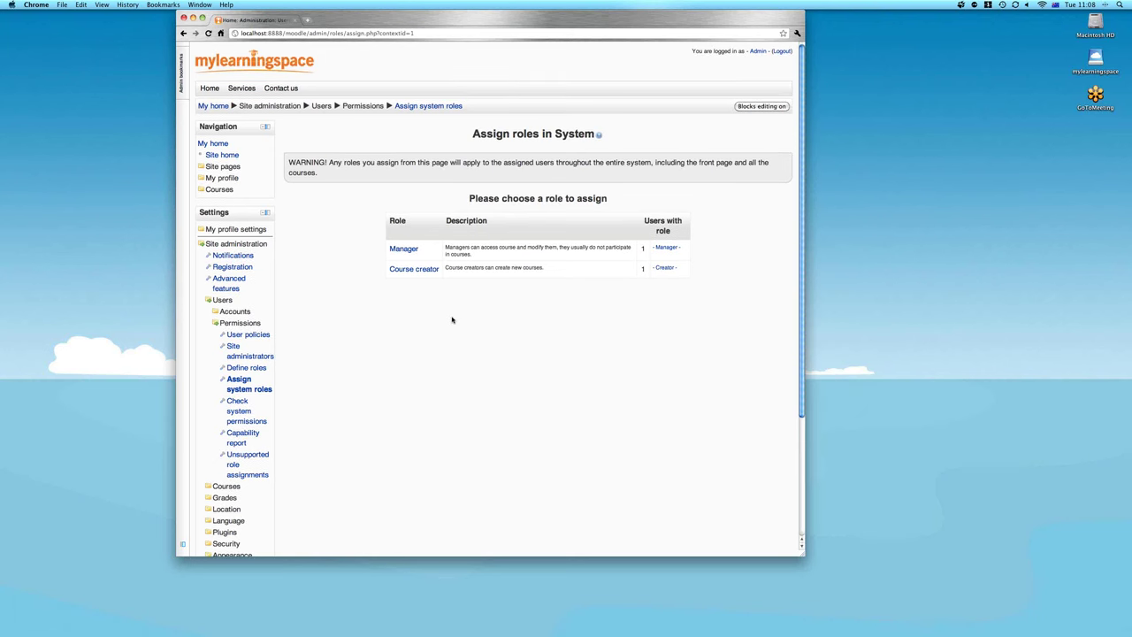
Open the Sandpit course and view its Enrolled users list of three users
{"action": "left_click", "coordinate": [217, 299]}
{"action": "left_click", "coordinate": [219, 190]}
{"action": "left_click", "coordinate": [225, 201]}
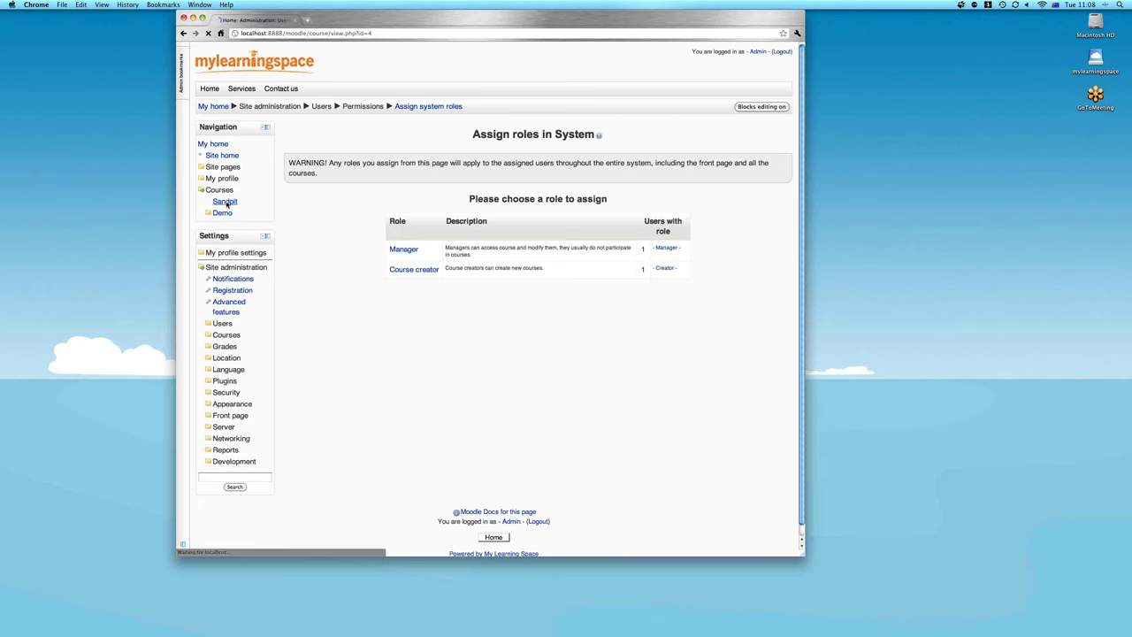
{"action": "scroll", "coordinate": [214, 242], "scroll_direction": "down", "scroll_amount": 3}
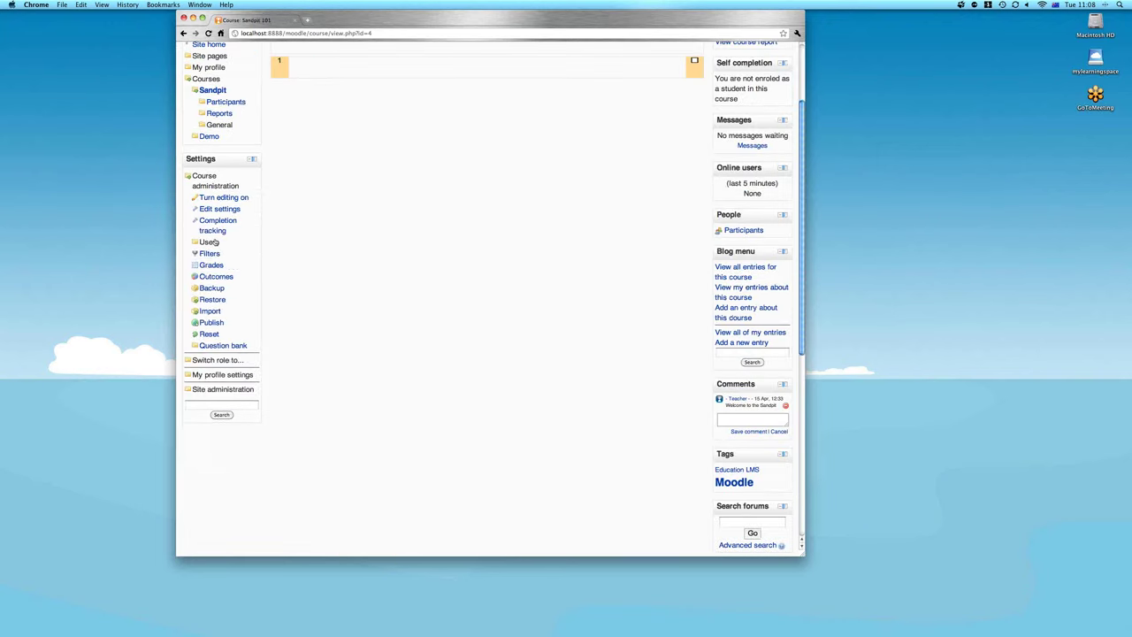
{"action": "left_click", "coordinate": [215, 243]}
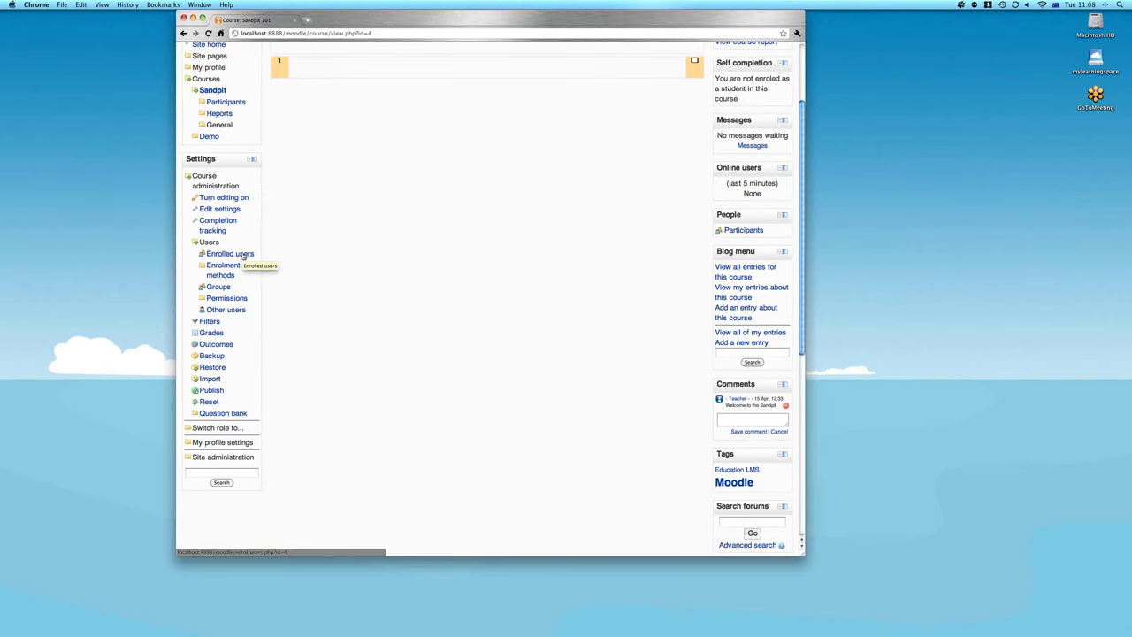
{"action": "left_click", "coordinate": [243, 255]}
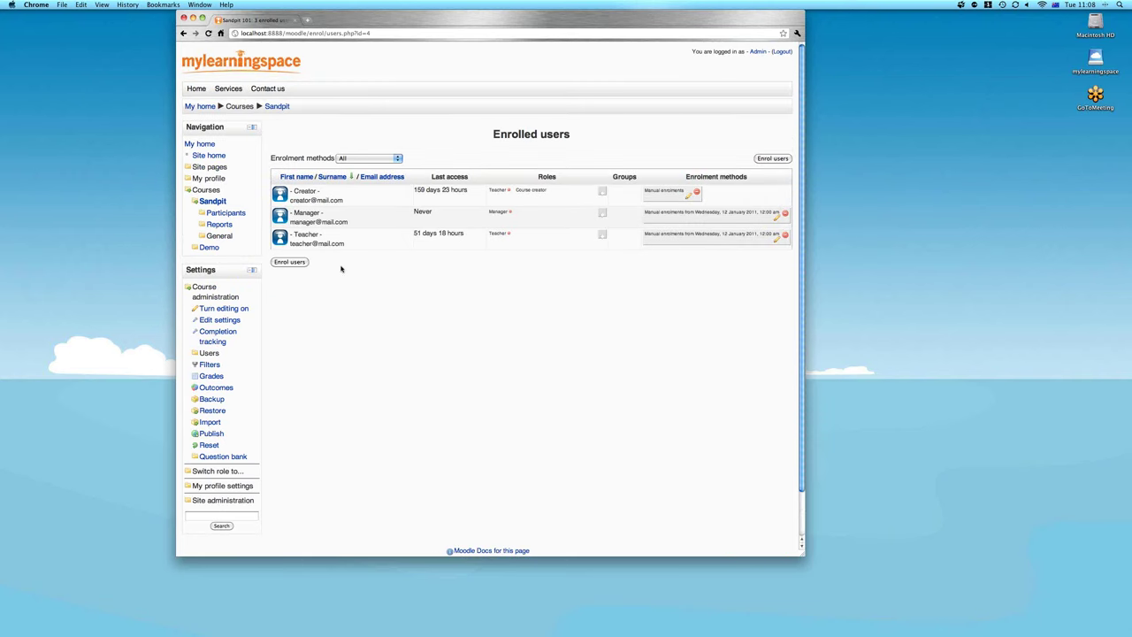
Start enrolling more Sandpit users, keeping Student as the role to assign
{"action": "left_click", "coordinate": [290, 261]}
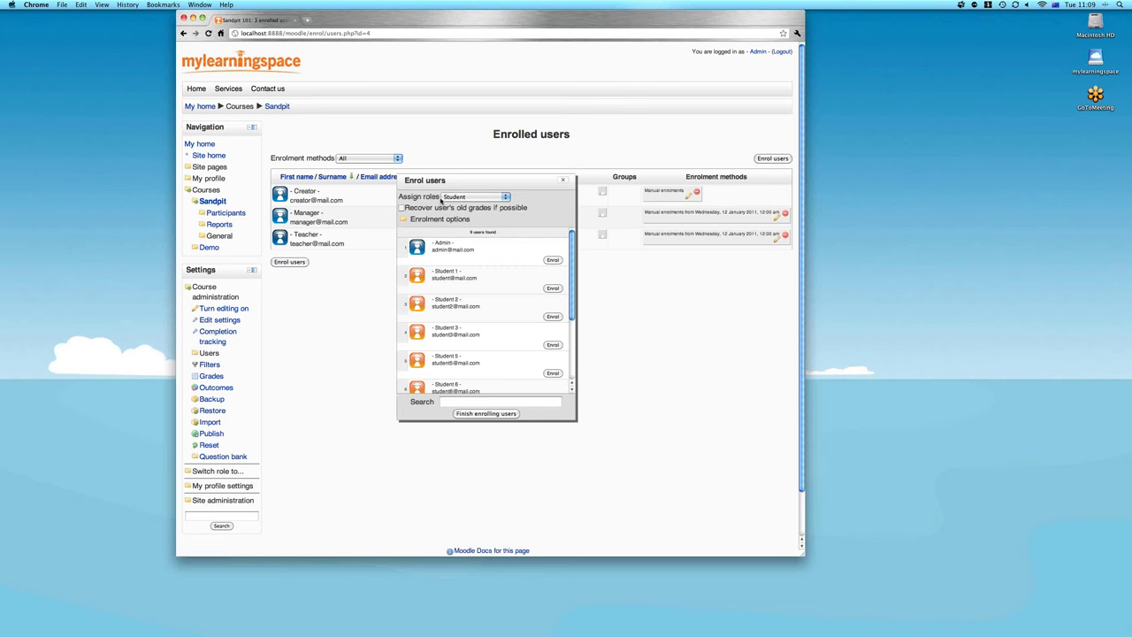
{"action": "left_click_drag", "start_coordinate": [435, 198], "coordinate": [398, 198]}
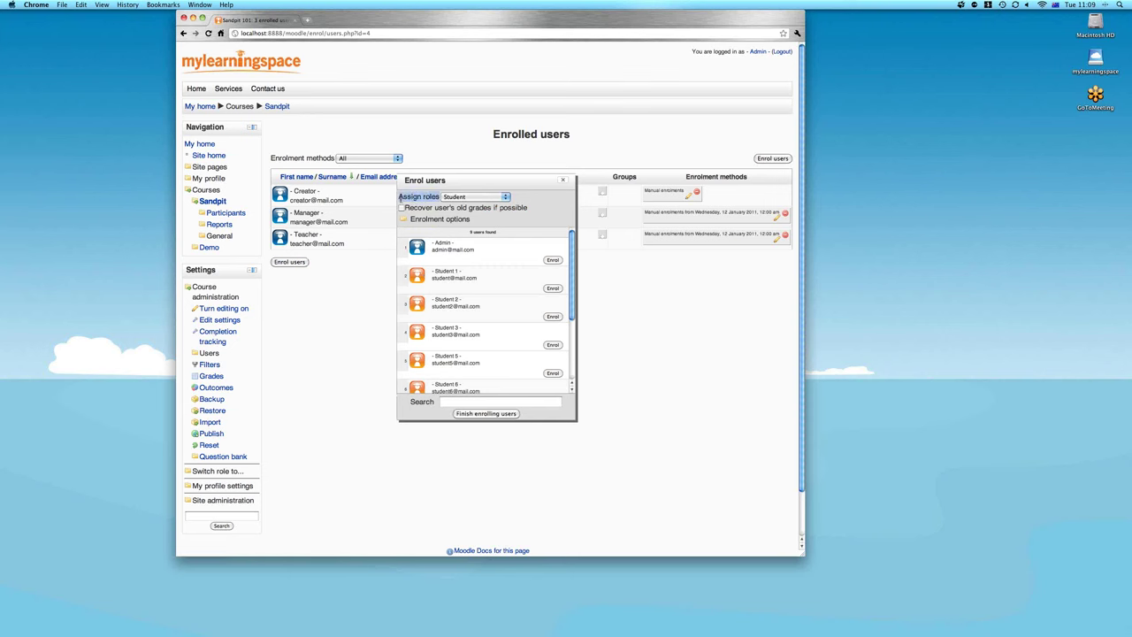
{"action": "left_click", "coordinate": [540, 202]}
{"action": "left_click", "coordinate": [506, 198]}
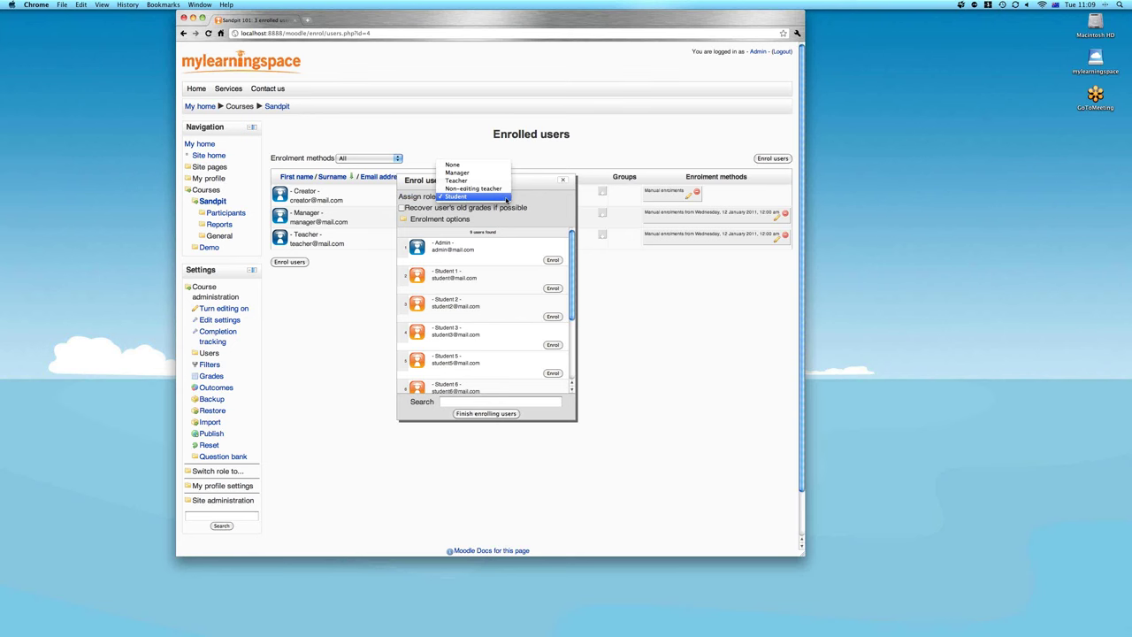
{"action": "left_click", "coordinate": [507, 196]}
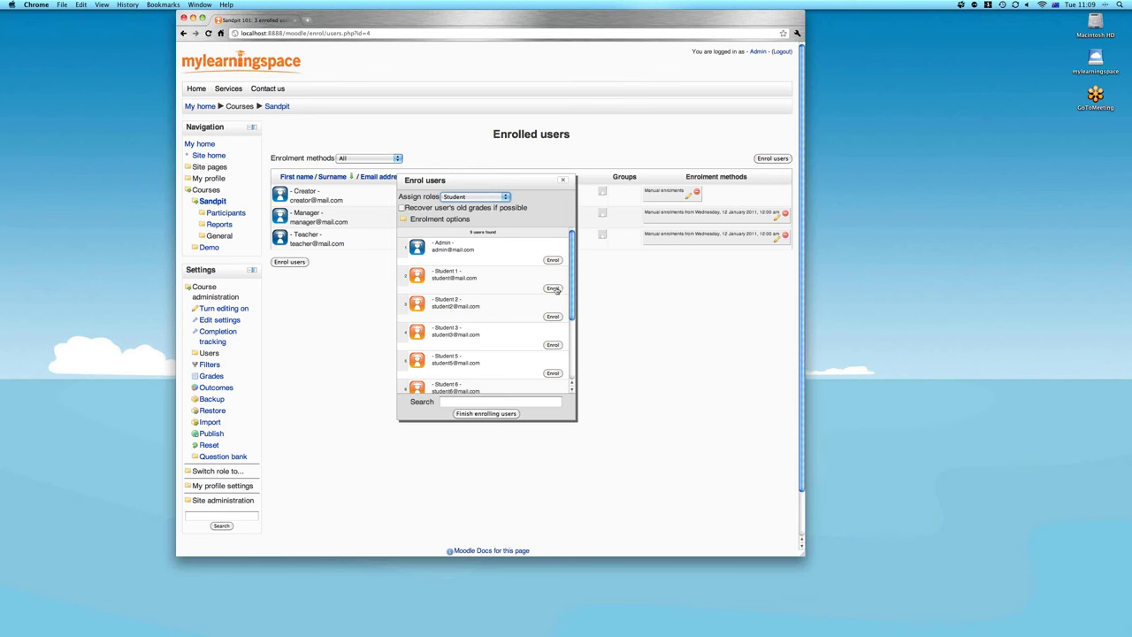
Enrol Student 1, 2, 3, 5 and the remaining students, then finish enrolling
{"action": "left_click", "coordinate": [553, 288]}
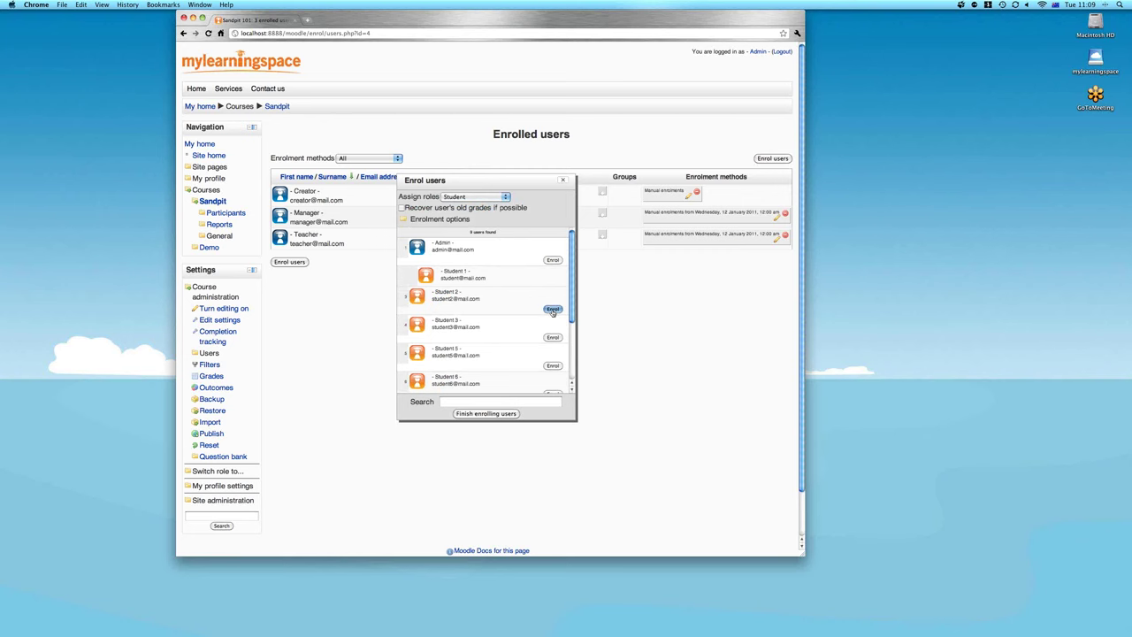
{"action": "left_click", "coordinate": [553, 310]}
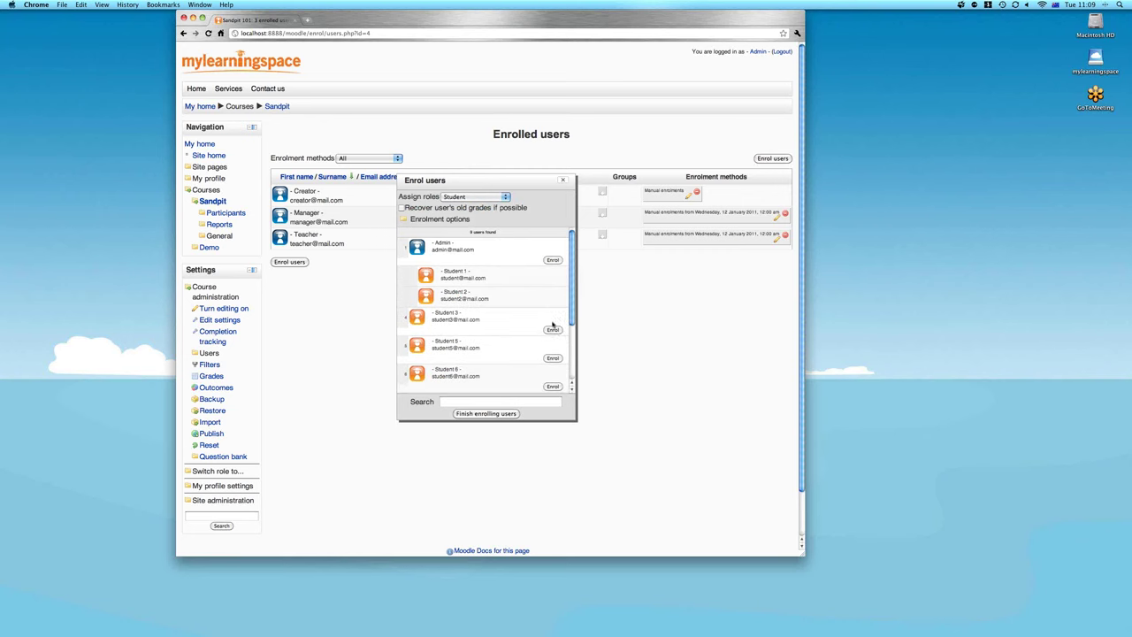
{"action": "left_click", "coordinate": [553, 329]}
{"action": "left_click", "coordinate": [553, 350]}
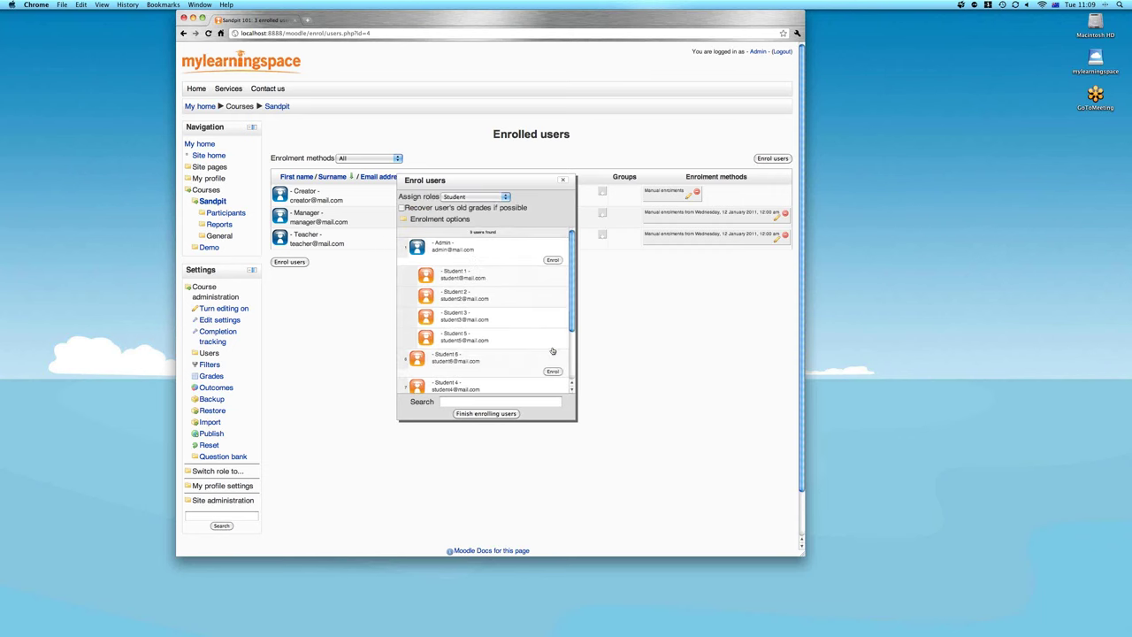
{"action": "scroll", "coordinate": [552, 351], "scroll_direction": "down", "scroll_amount": 2}
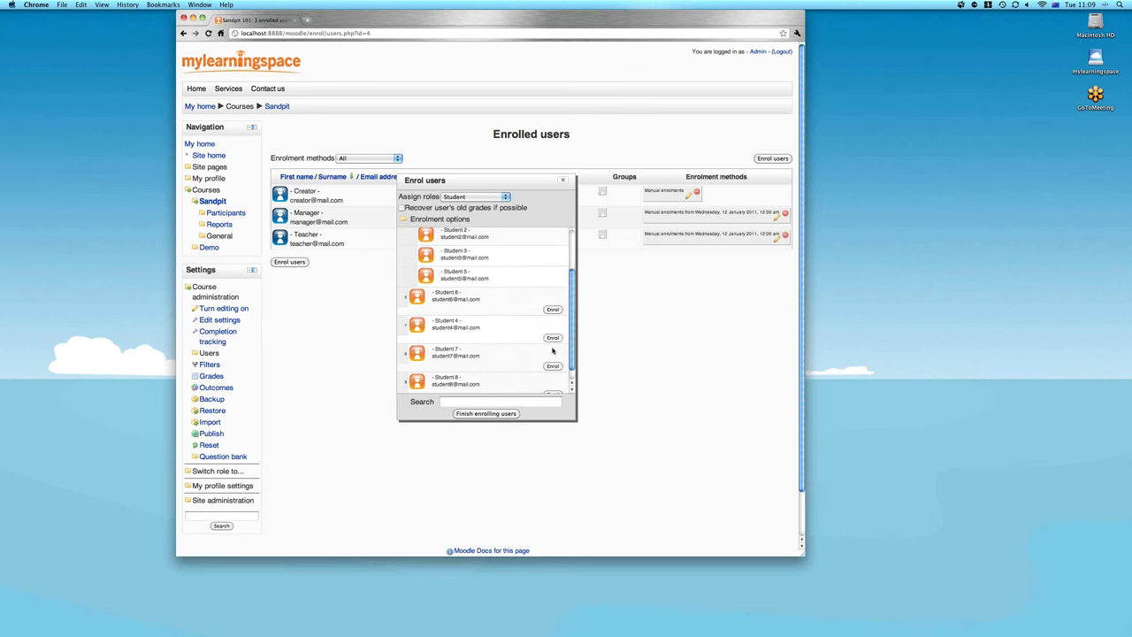
{"action": "scroll", "coordinate": [553, 351], "scroll_direction": "down", "scroll_amount": 3}
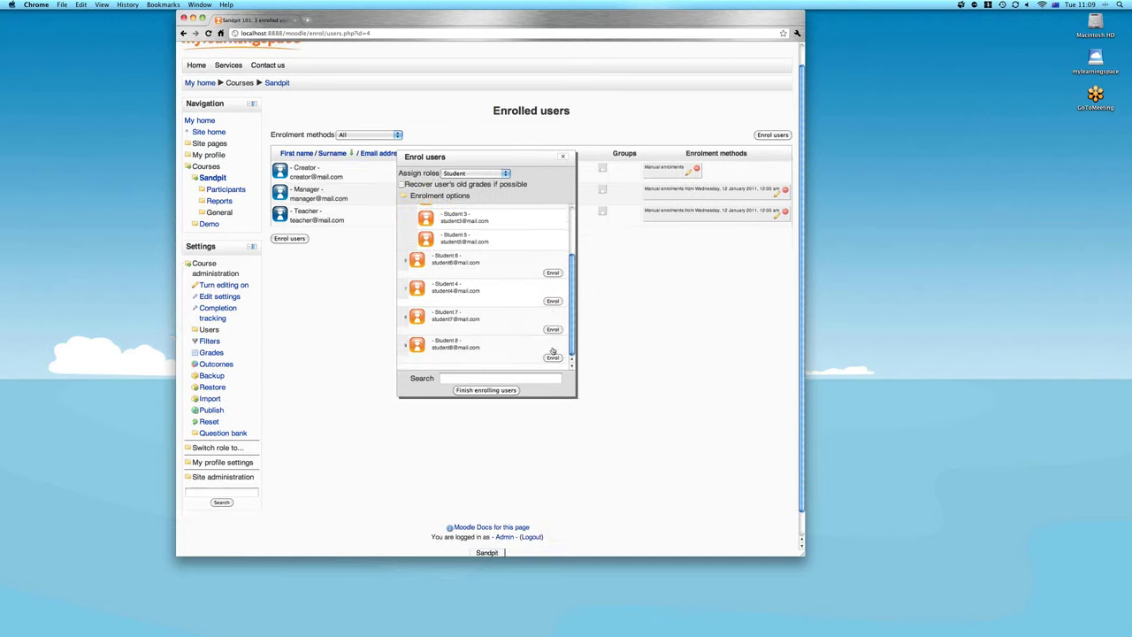
{"action": "left_click", "coordinate": [485, 390]}
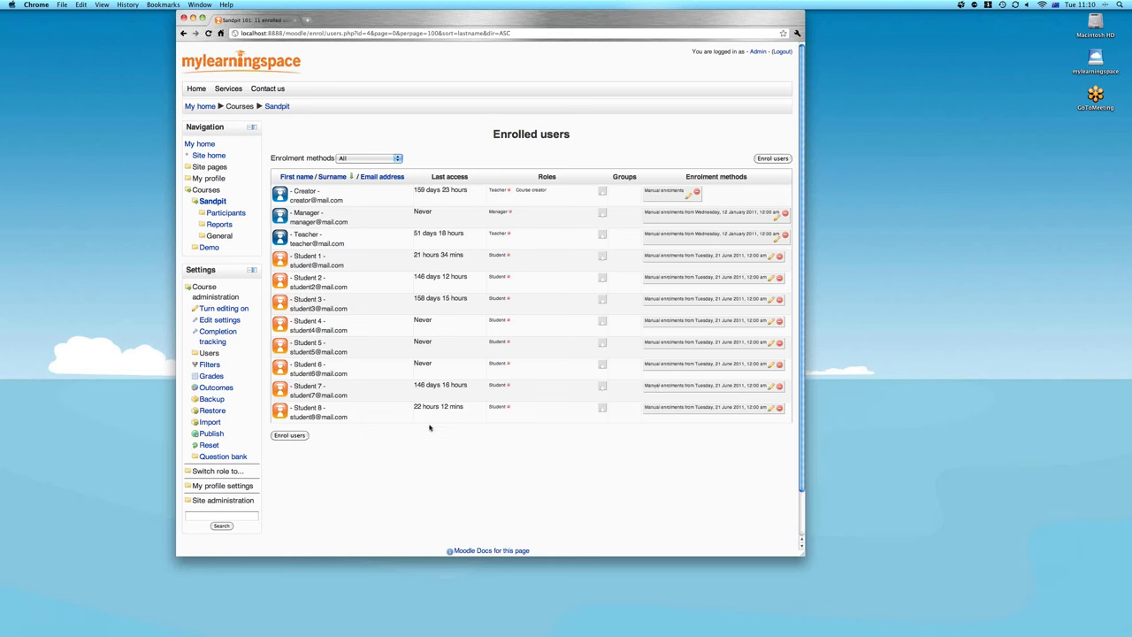
Filter Sandpit participants by Student role to confirm eight students, then open the Groups page
{"action": "left_click", "coordinate": [224, 213]}
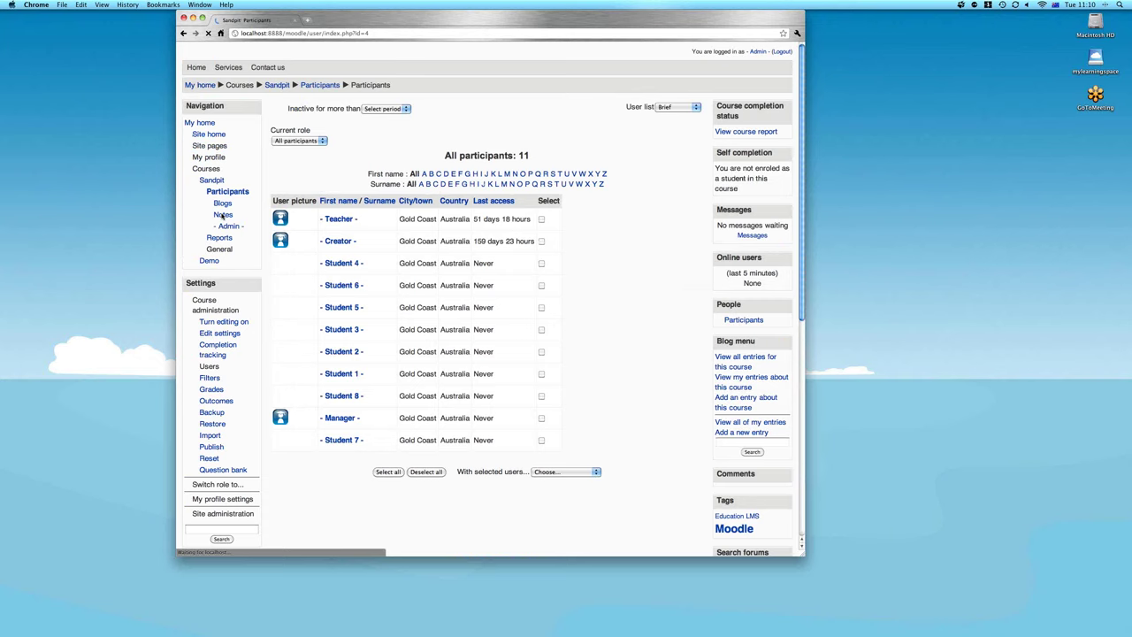
{"action": "left_click", "coordinate": [298, 161]}
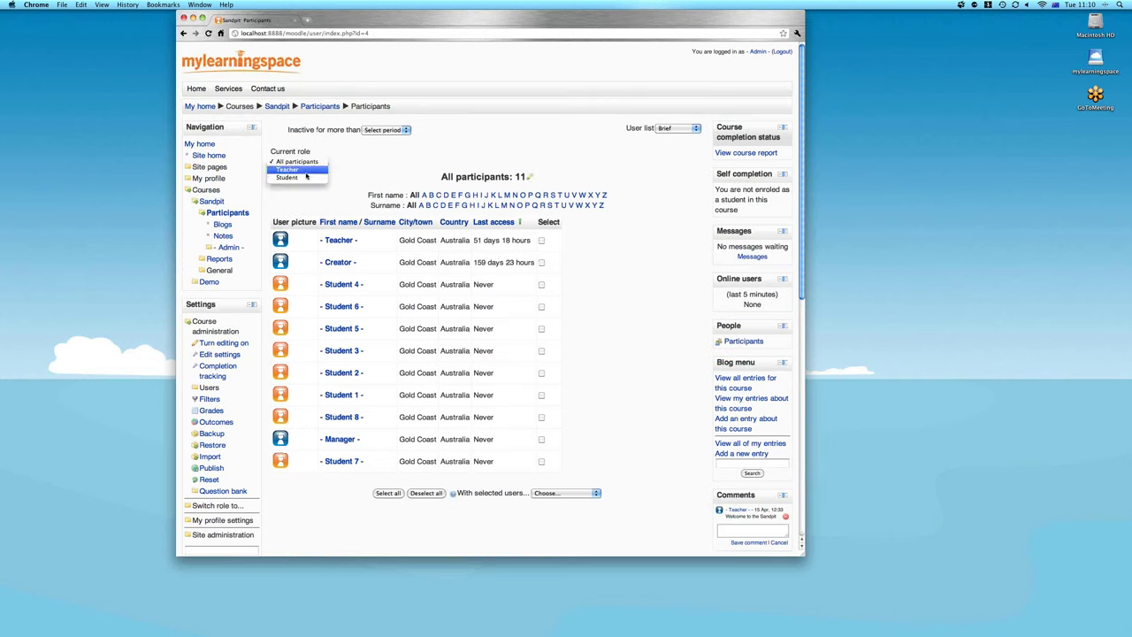
{"action": "left_click", "coordinate": [296, 173]}
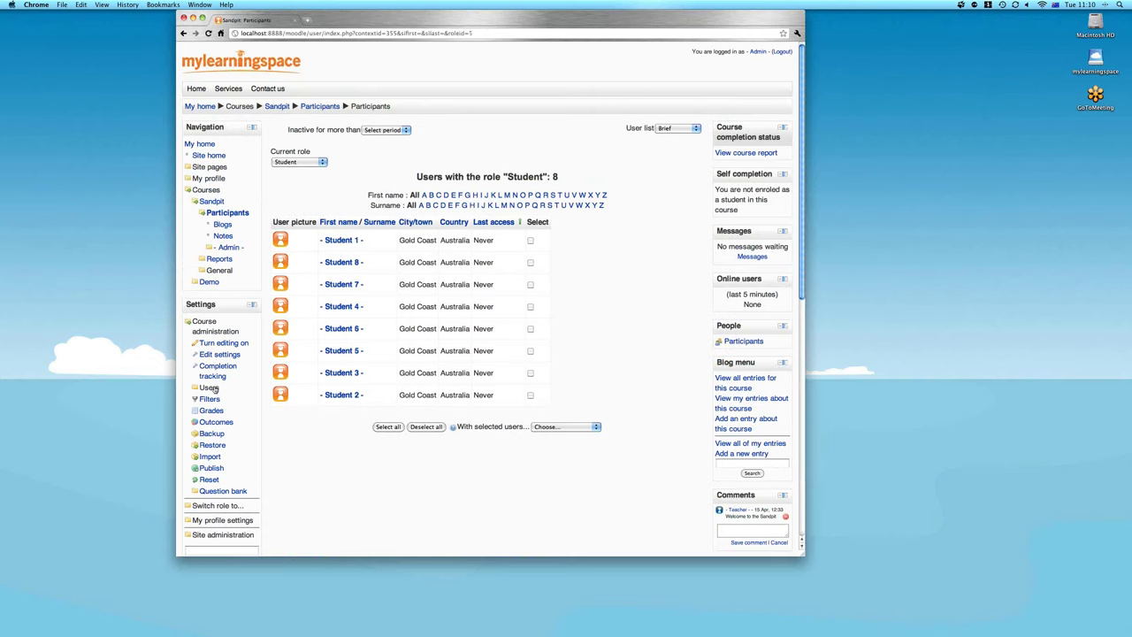
{"action": "left_click", "coordinate": [210, 388]}
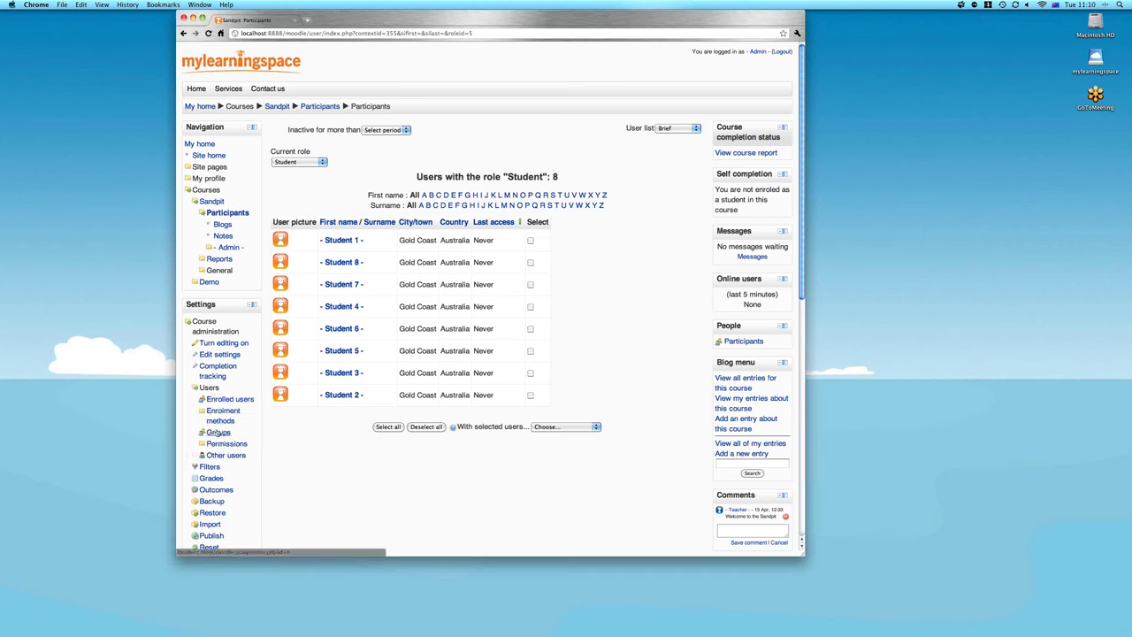
{"action": "left_click", "coordinate": [218, 433]}
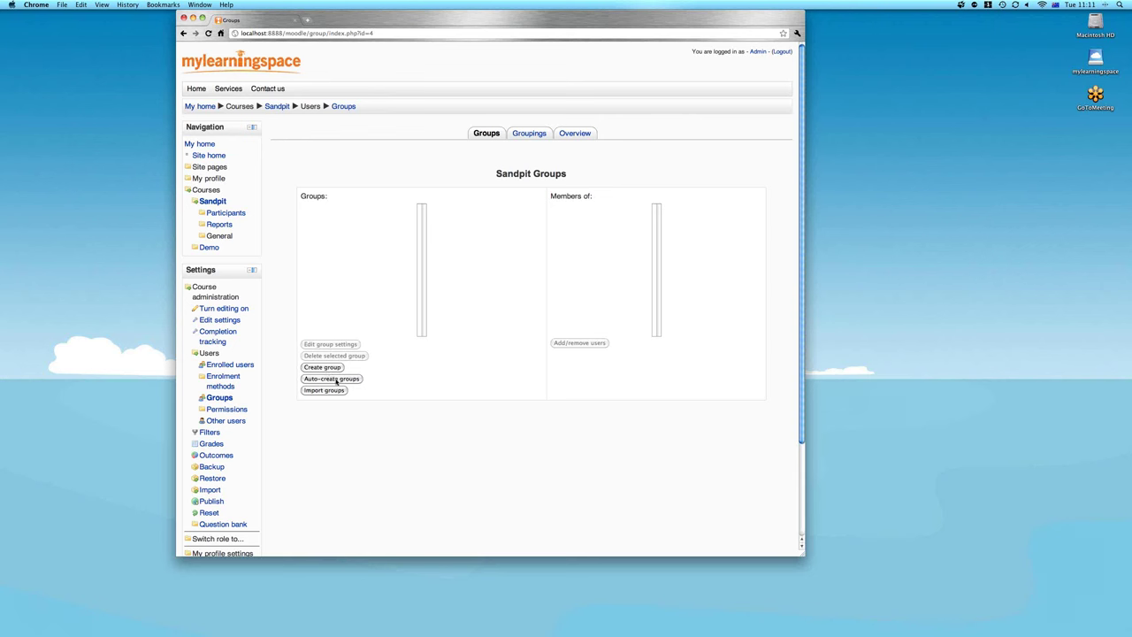
Open the Auto-create groups form for the Sandpit course
{"action": "left_click", "coordinate": [337, 381]}
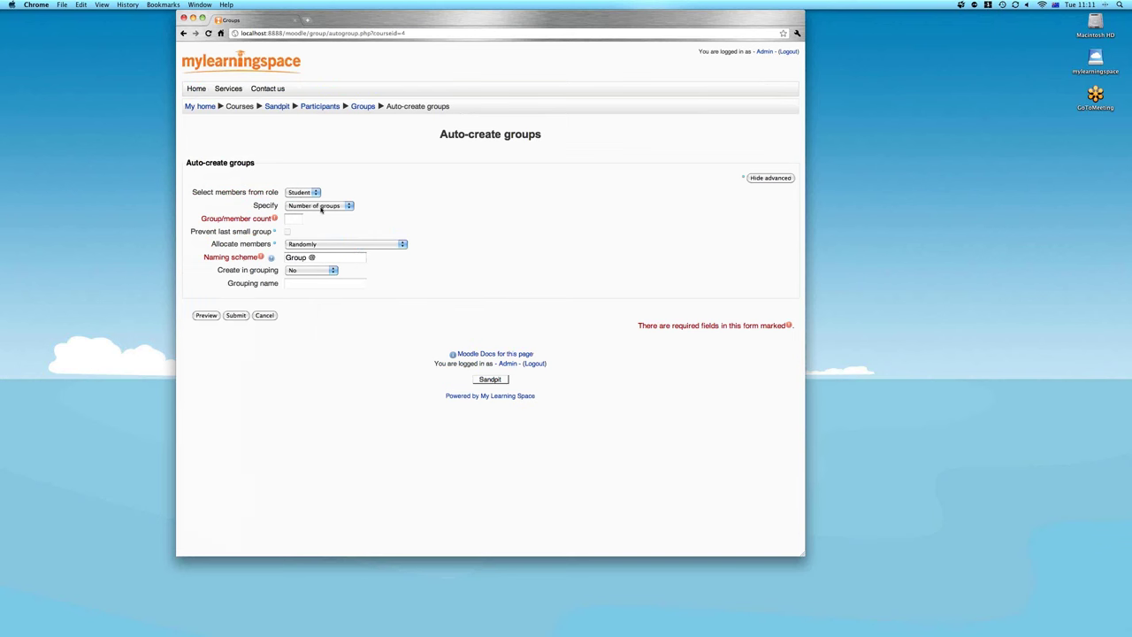
Auto-create 4 groups, allocating members alphabetically by first name after previewing
{"action": "left_click", "coordinate": [321, 208]}
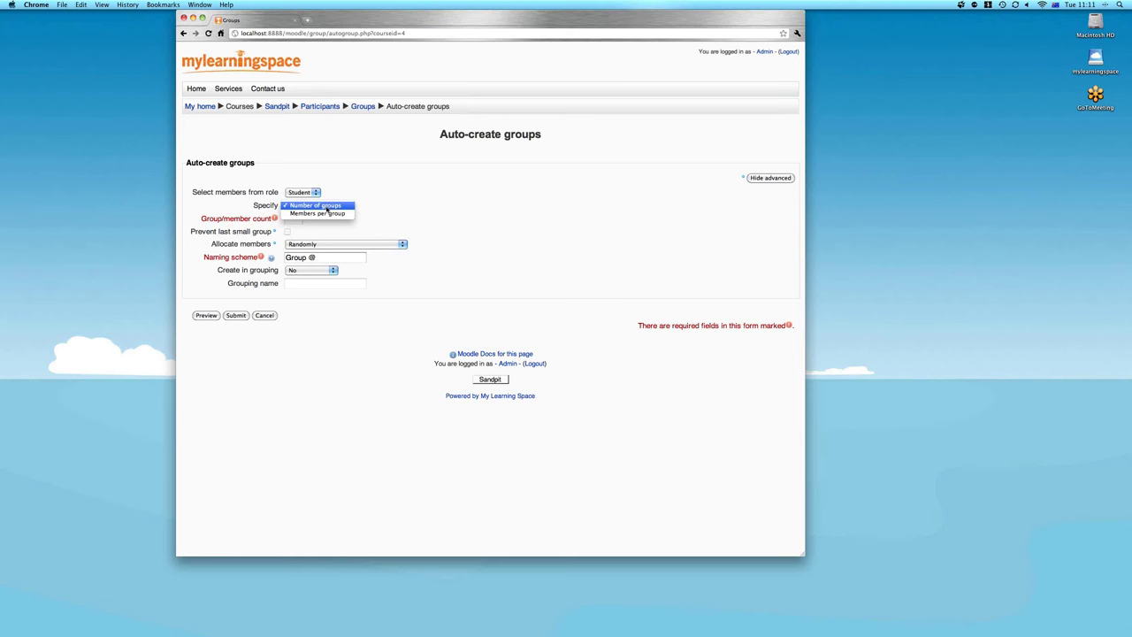
{"action": "left_click", "coordinate": [326, 210]}
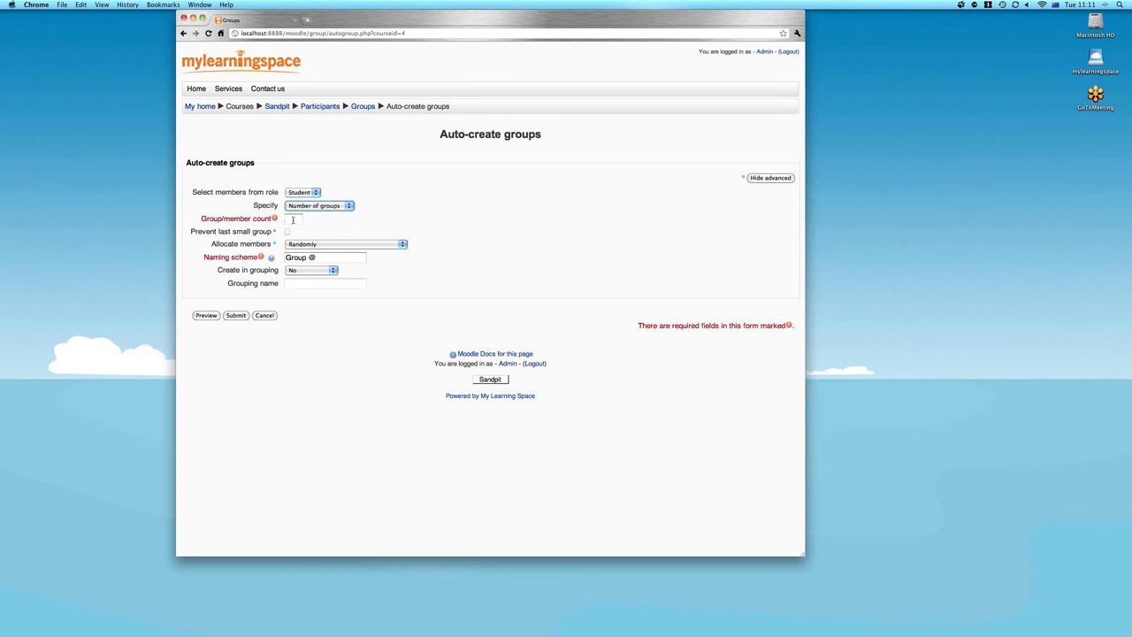
{"action": "left_click", "coordinate": [293, 220]}
{"action": "type", "text": "4"}
{"action": "left_click", "coordinate": [351, 224]}
{"action": "left_click", "coordinate": [209, 318]}
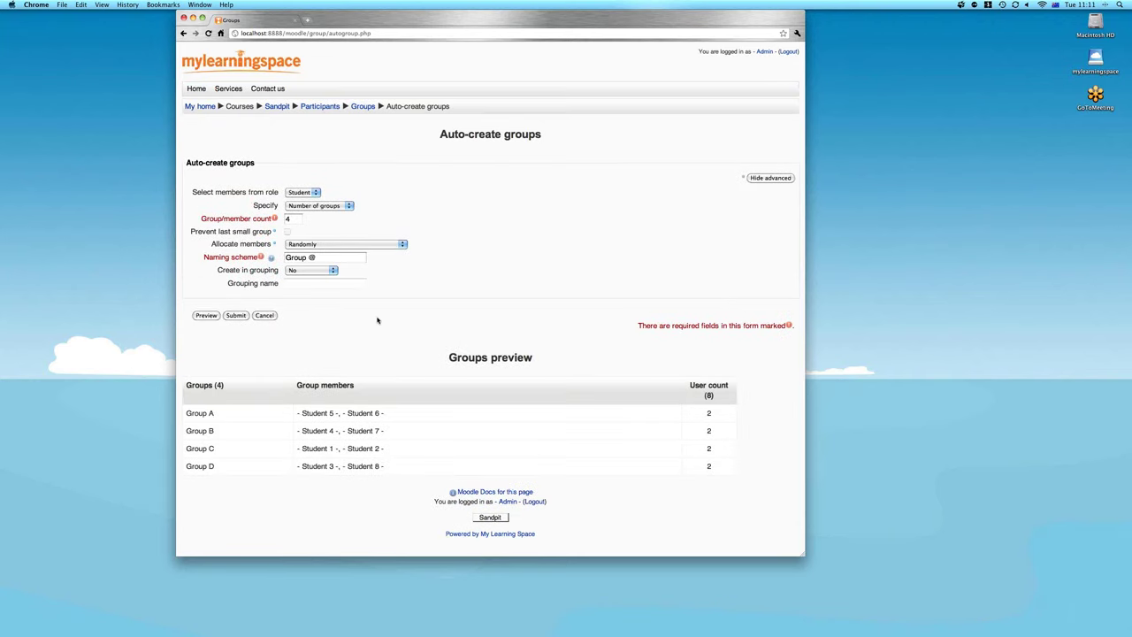
{"action": "left_click", "coordinate": [311, 246]}
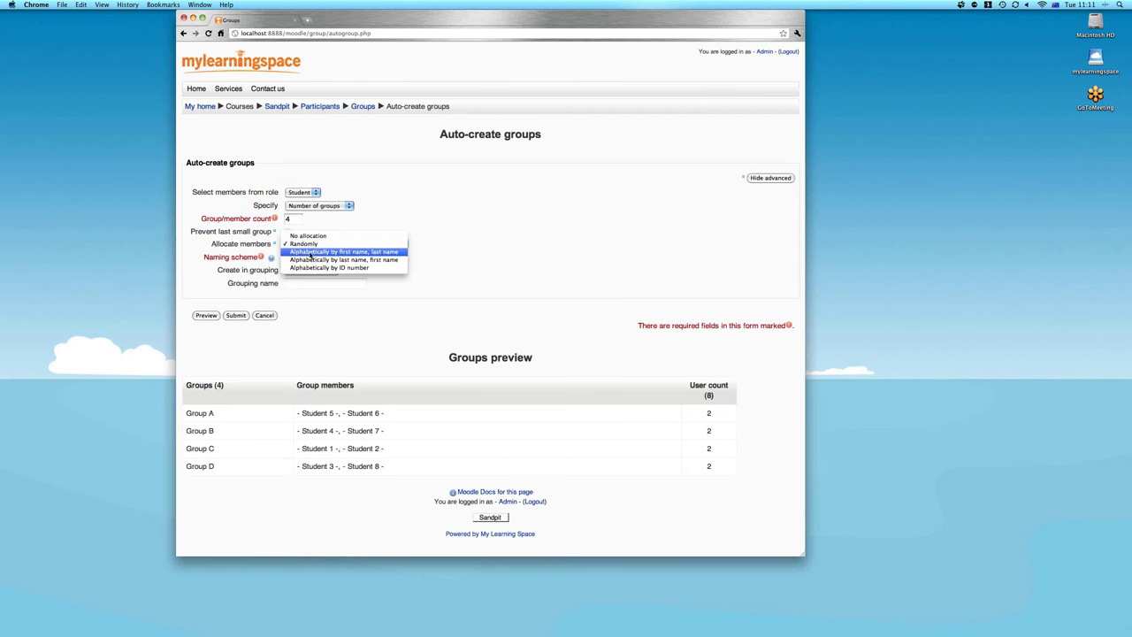
{"action": "left_click", "coordinate": [310, 253]}
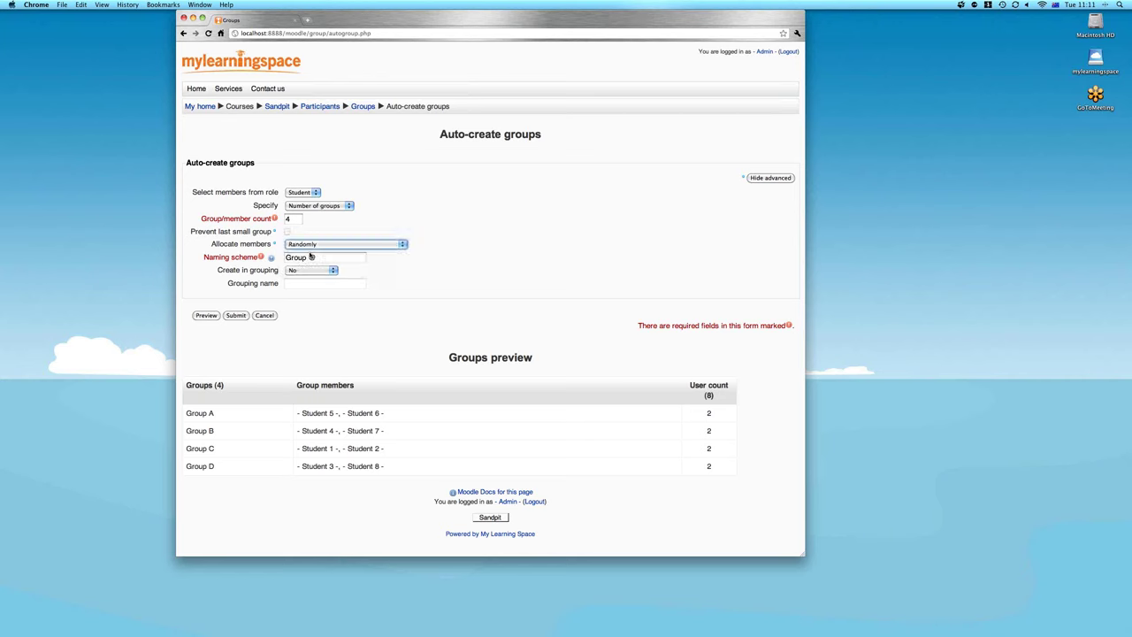
{"action": "left_click", "coordinate": [206, 316]}
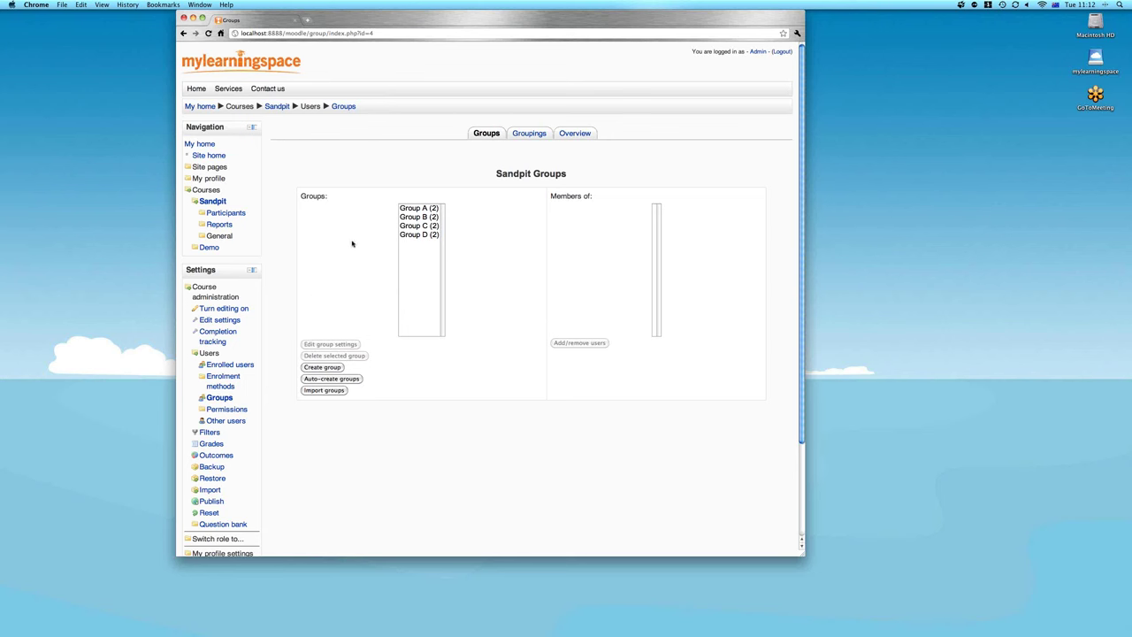
View the two members of Groups A–D, then open Group A's settings for editing
{"action": "left_click", "coordinate": [411, 209]}
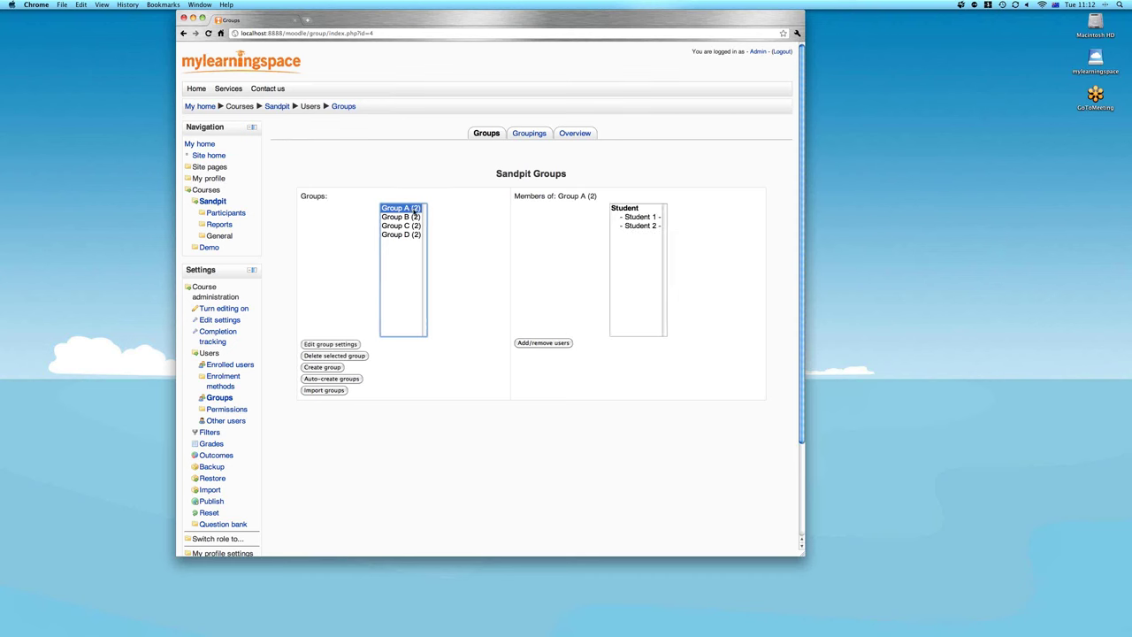
{"action": "left_click", "coordinate": [415, 219]}
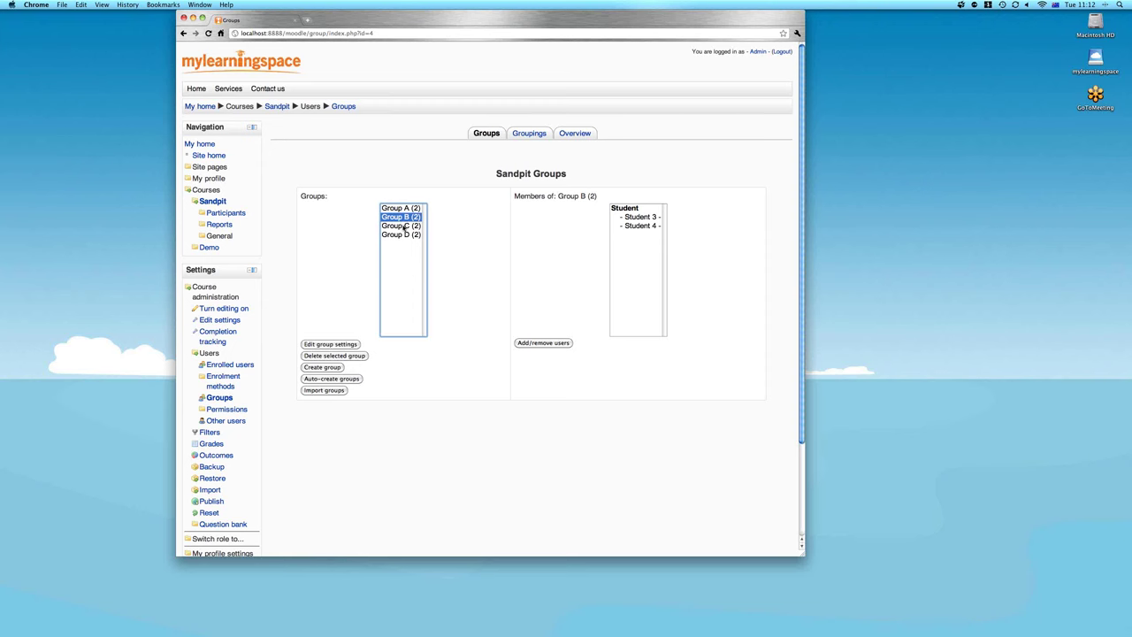
{"action": "left_click", "coordinate": [405, 226]}
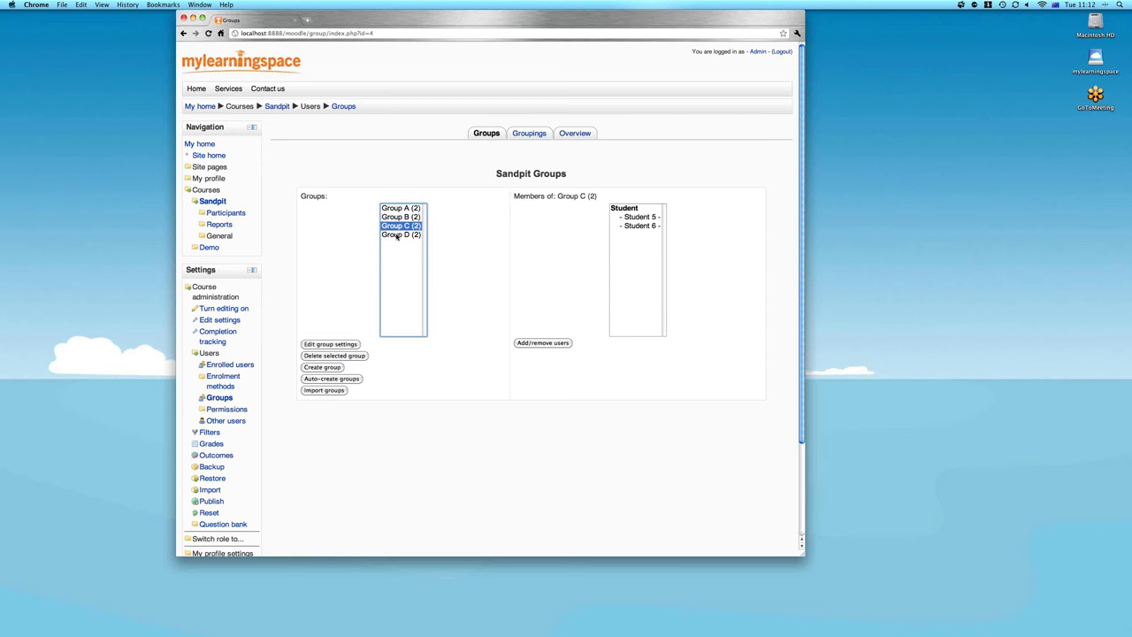
{"action": "left_click", "coordinate": [397, 235]}
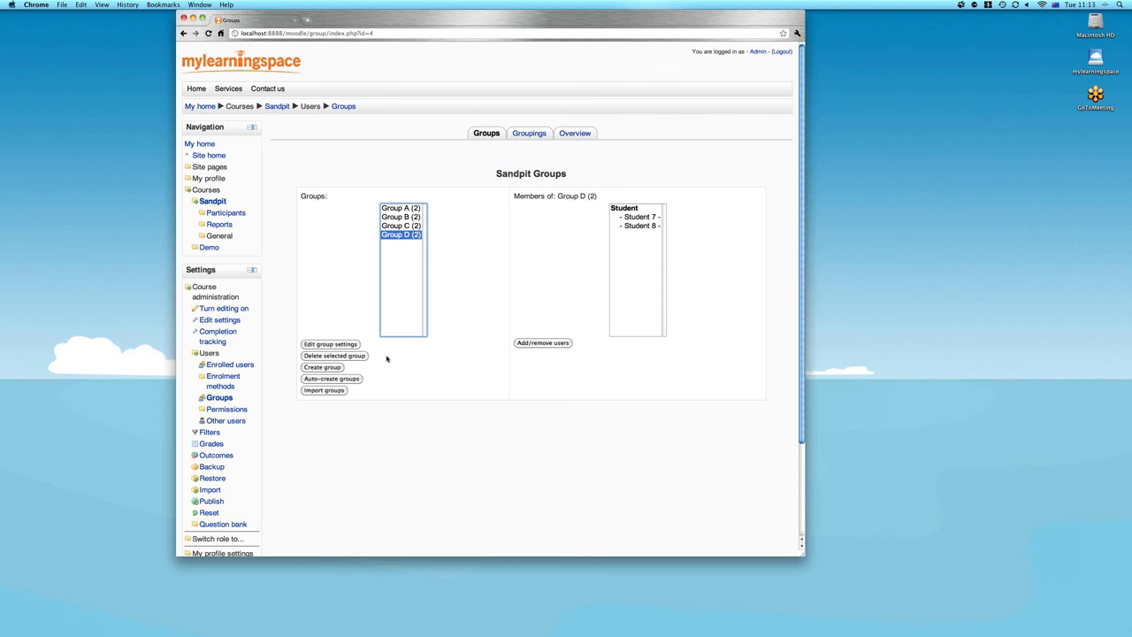
{"action": "left_click", "coordinate": [397, 209]}
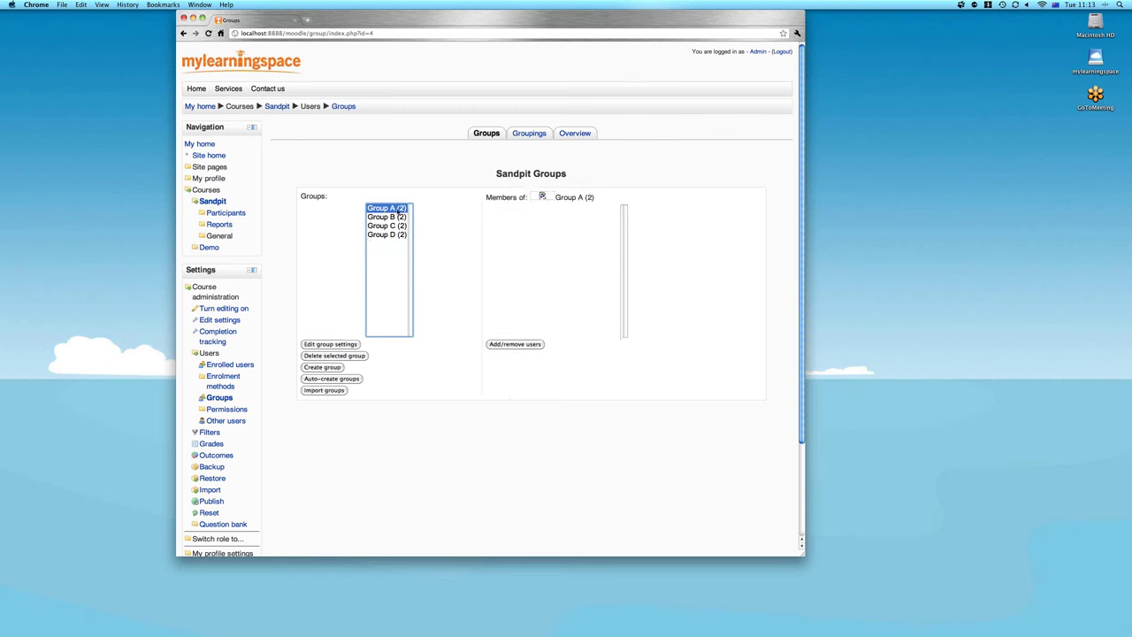
{"action": "left_click", "coordinate": [324, 345]}
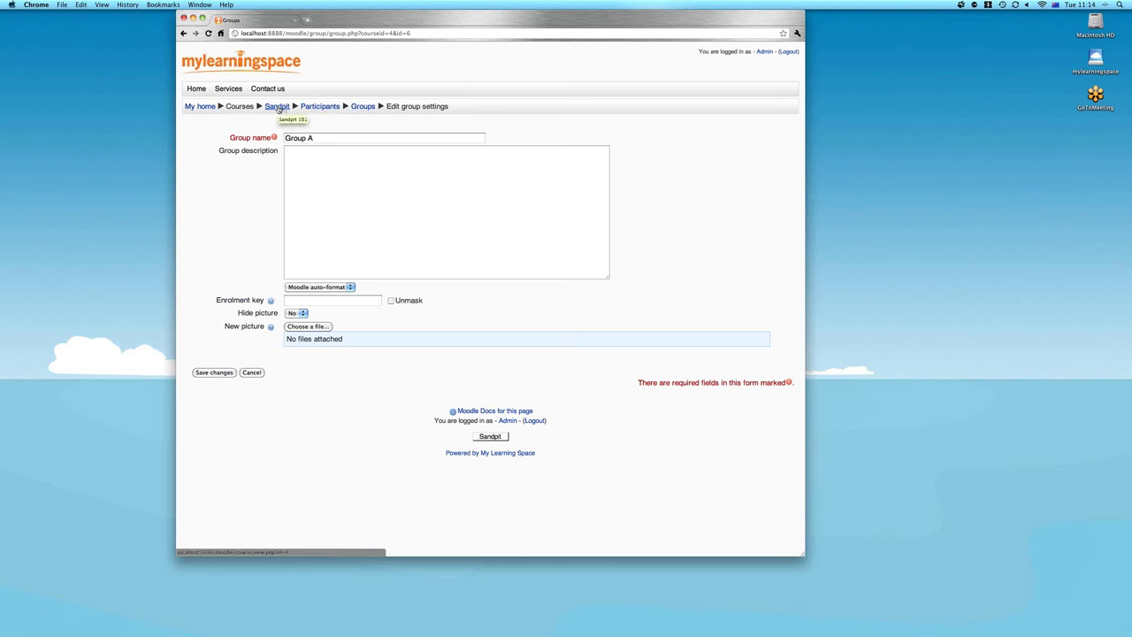
Leave Group A's settings and go back to the Sandpit course page via its breadcrumb
{"action": "left_click", "coordinate": [278, 107]}
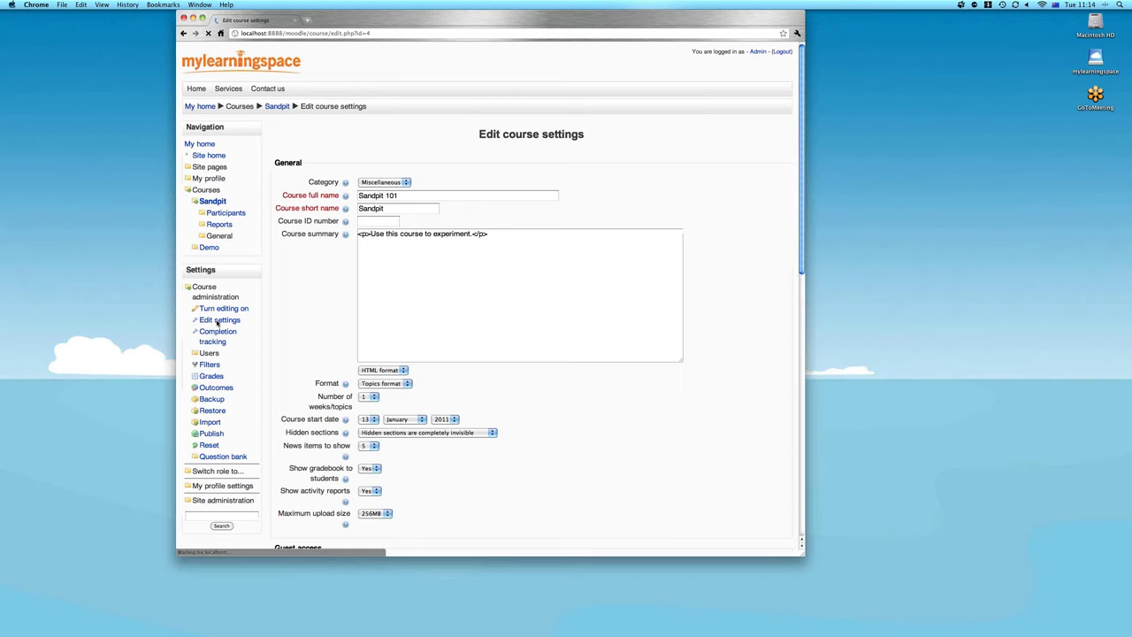
Keep the Sandpit course's group mode at No groups, then turn editing on for the course
{"action": "scroll", "coordinate": [560, 359], "scroll_direction": "down", "scroll_amount": 5}
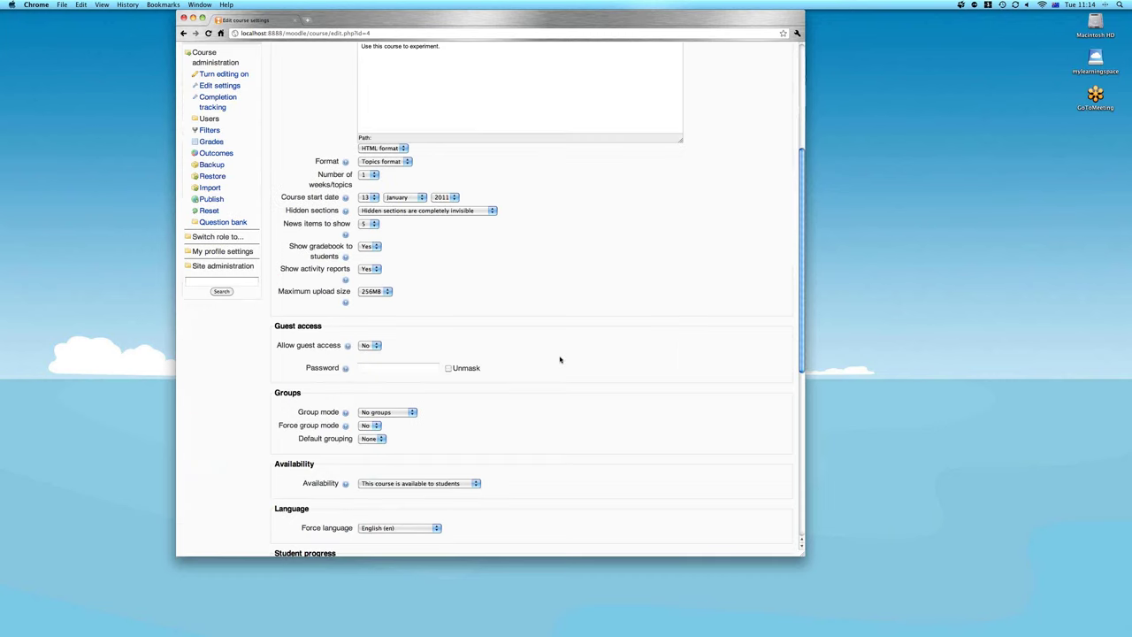
{"action": "scroll", "coordinate": [560, 359], "scroll_direction": "down", "scroll_amount": 4}
{"action": "left_click", "coordinate": [378, 259]}
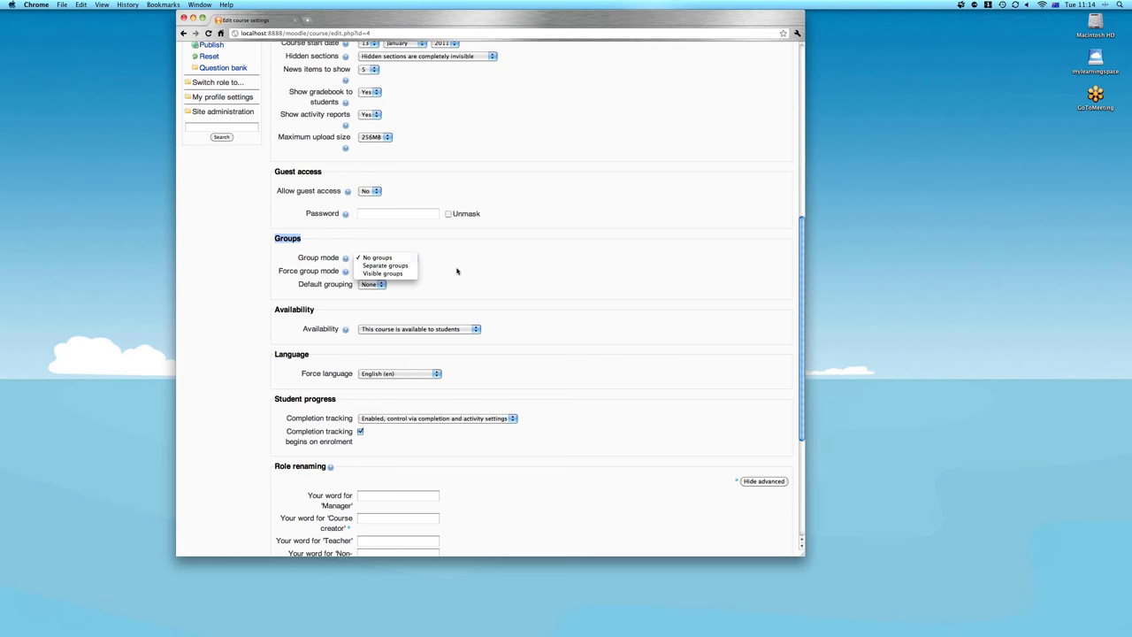
{"action": "left_click", "coordinate": [457, 271]}
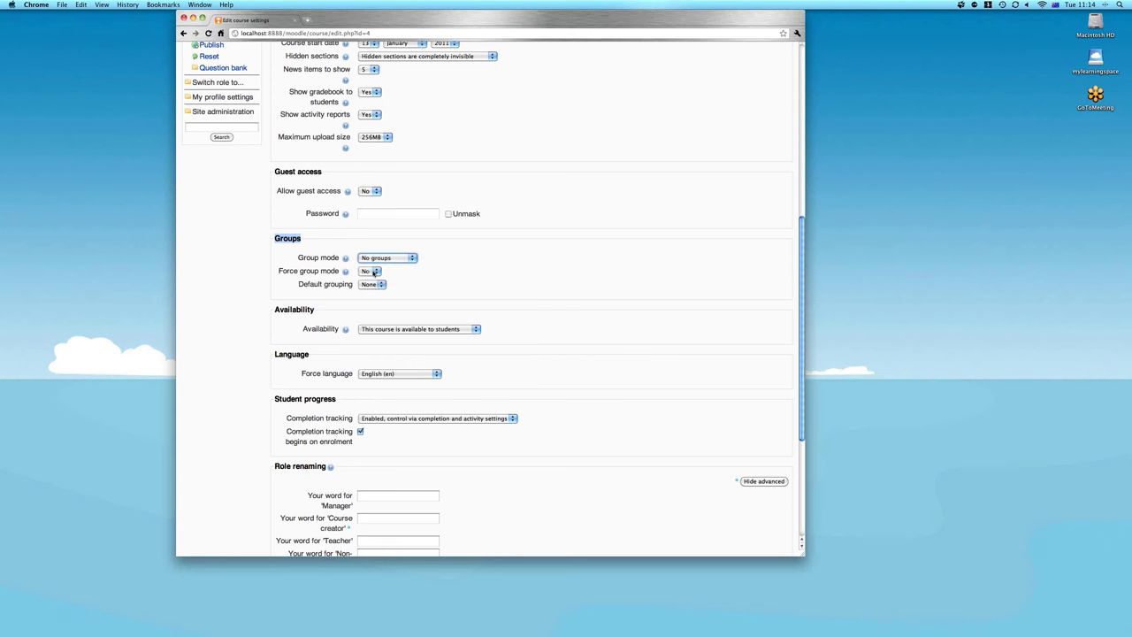
{"action": "left_click", "coordinate": [418, 278]}
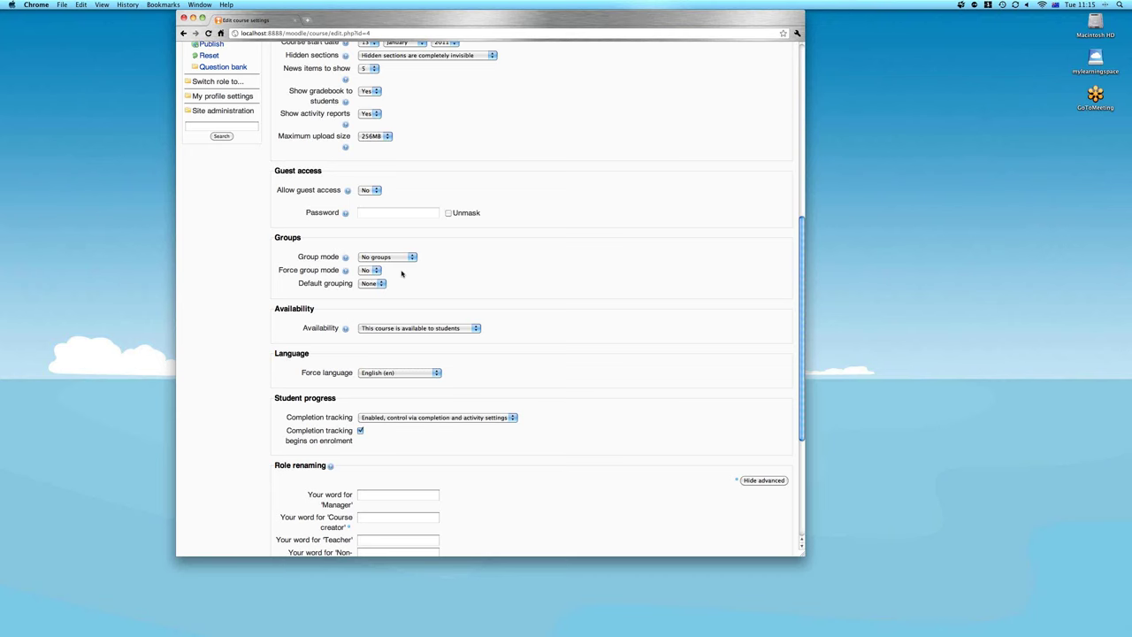
{"action": "left_click", "coordinate": [776, 108]}
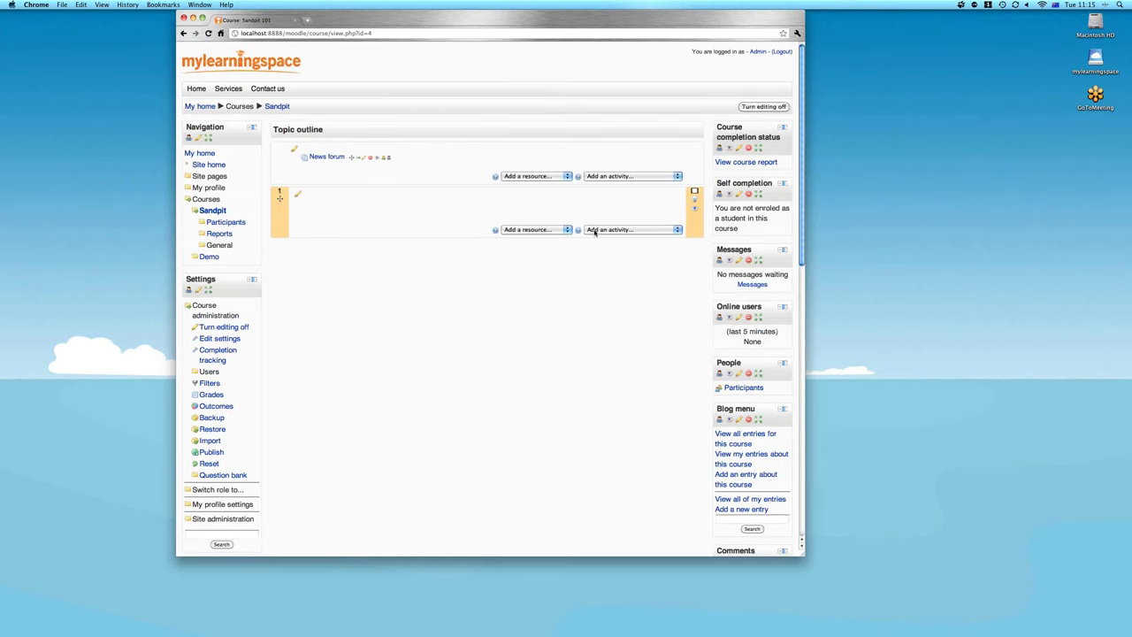
Add a Forum activity to Topic 1 of Sandpit 101
{"action": "left_click", "coordinate": [595, 230]}
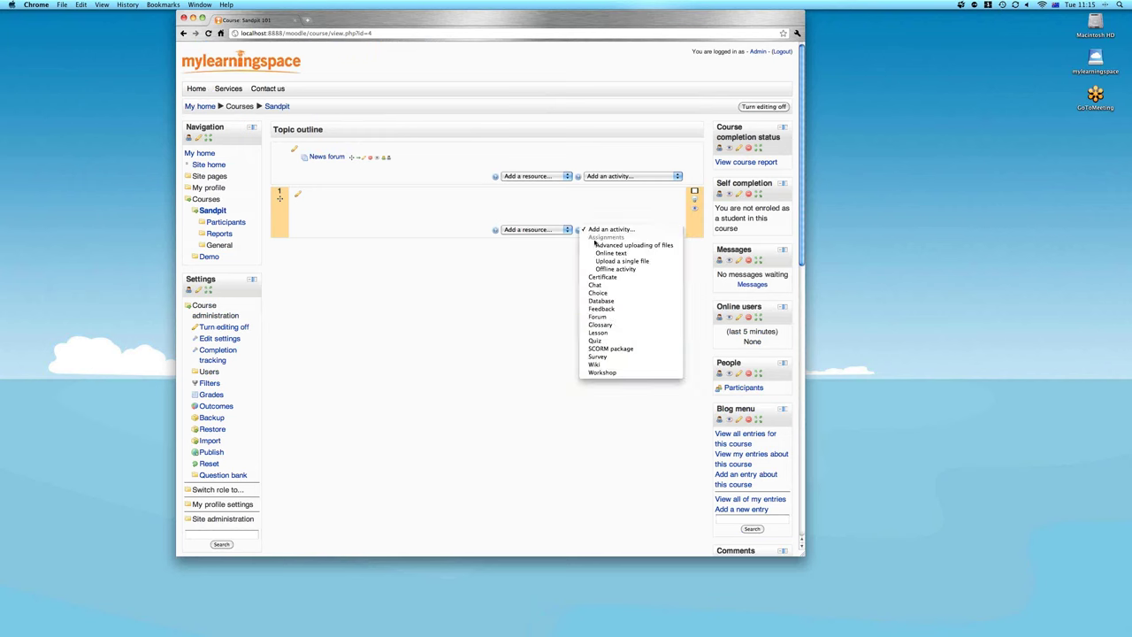
{"action": "left_click", "coordinate": [598, 317]}
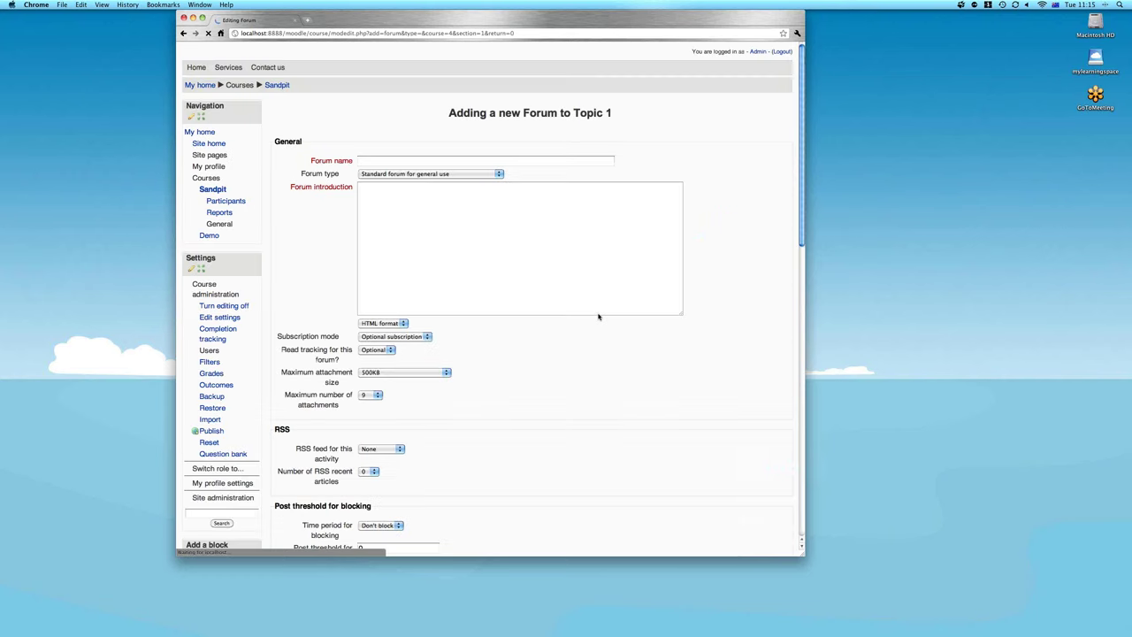
Name the forum 'Group forum', introduce it as 'Lets exchange idea…', and use Separate groups mode
{"action": "left_click", "coordinate": [399, 182]}
{"action": "type", "text": "Group forum"}
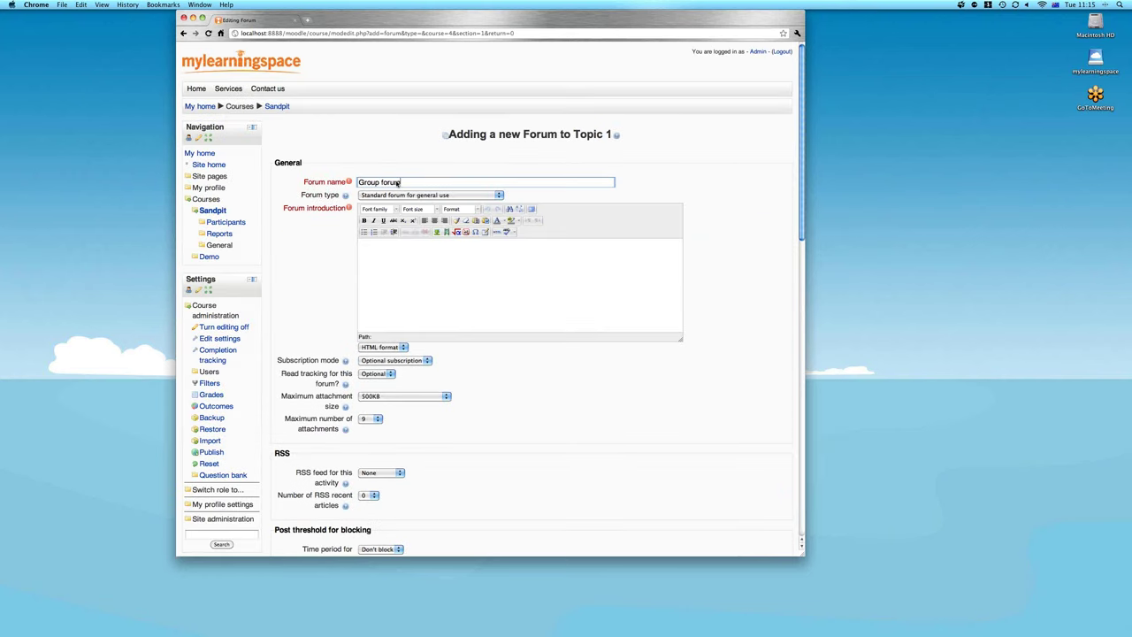
{"action": "left_click", "coordinate": [408, 278]}
{"action": "type", "text": "Lets exch"}
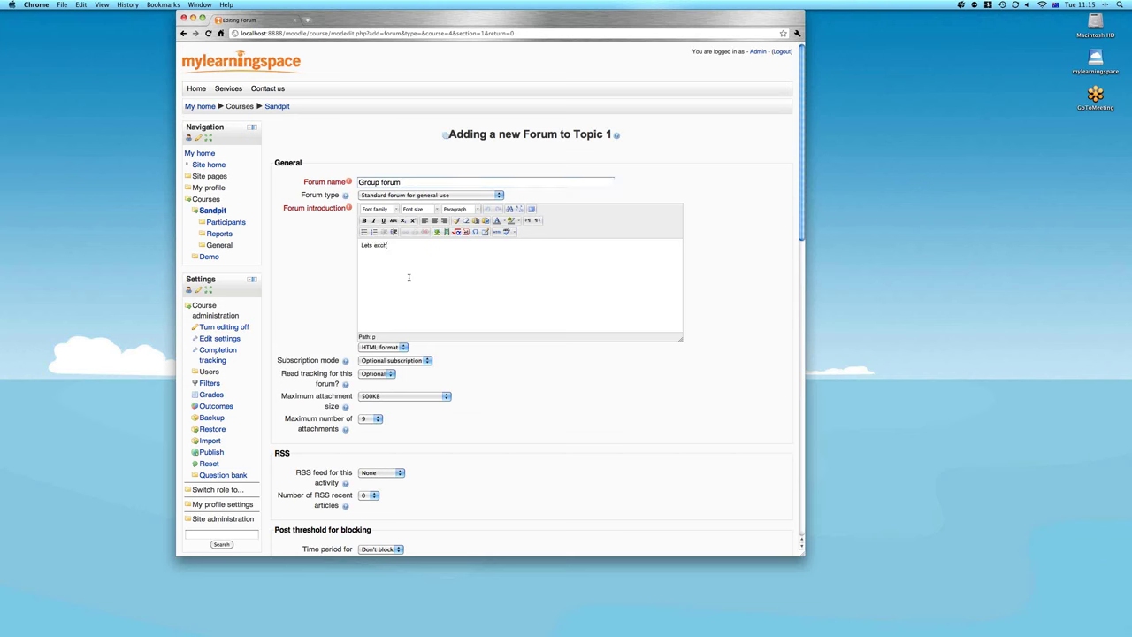
{"action": "type", "text": "ange"}
{"action": "type", "text": "ideas..."}
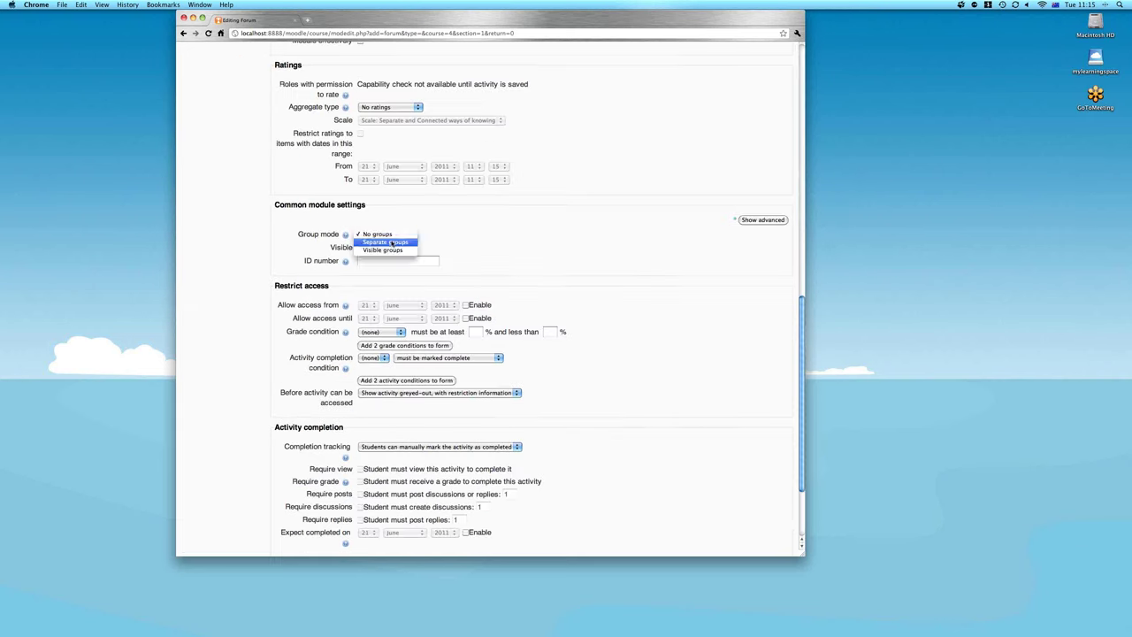
{"action": "left_click", "coordinate": [387, 240]}
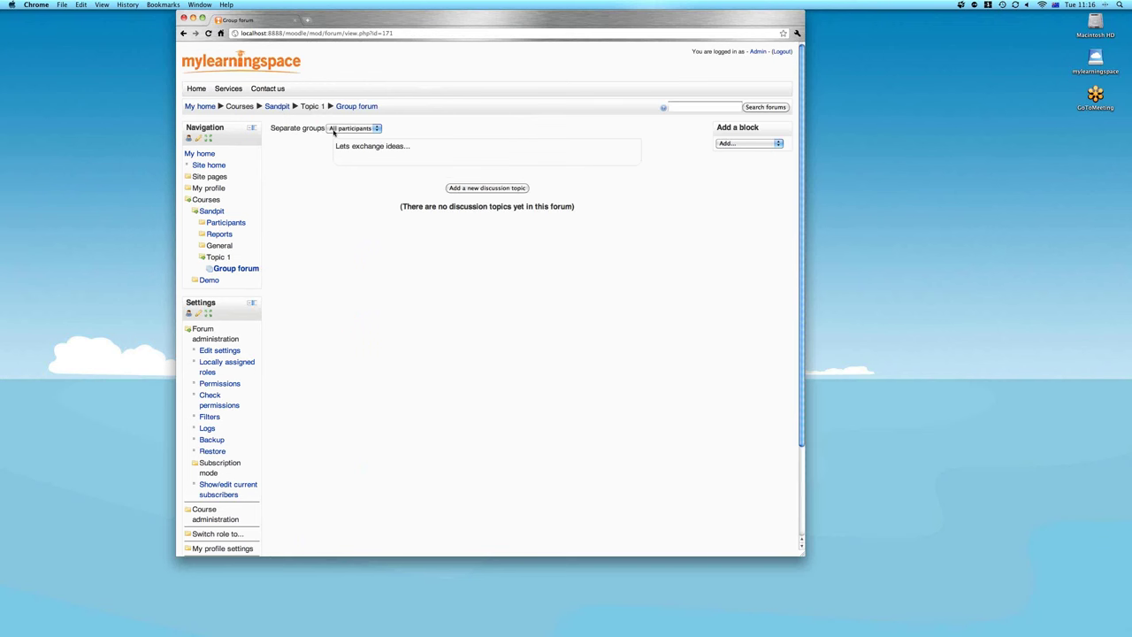
View the Group forum as Group A and start a new discussion topic for that group
{"action": "left_click", "coordinate": [334, 131]}
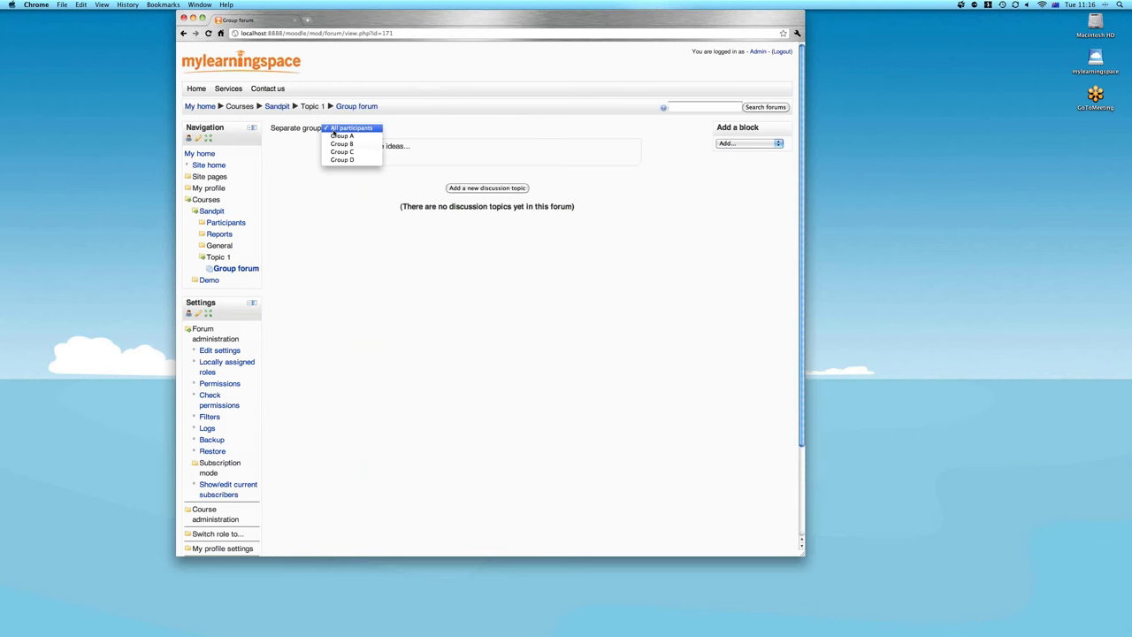
{"action": "left_click", "coordinate": [451, 133]}
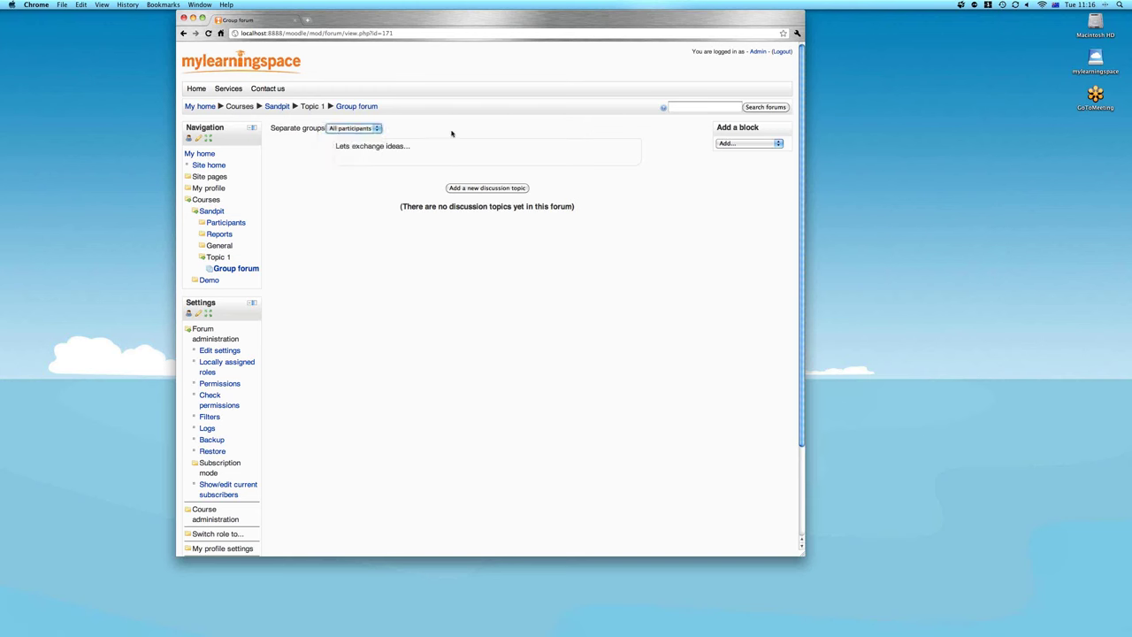
{"action": "left_click", "coordinate": [376, 135]}
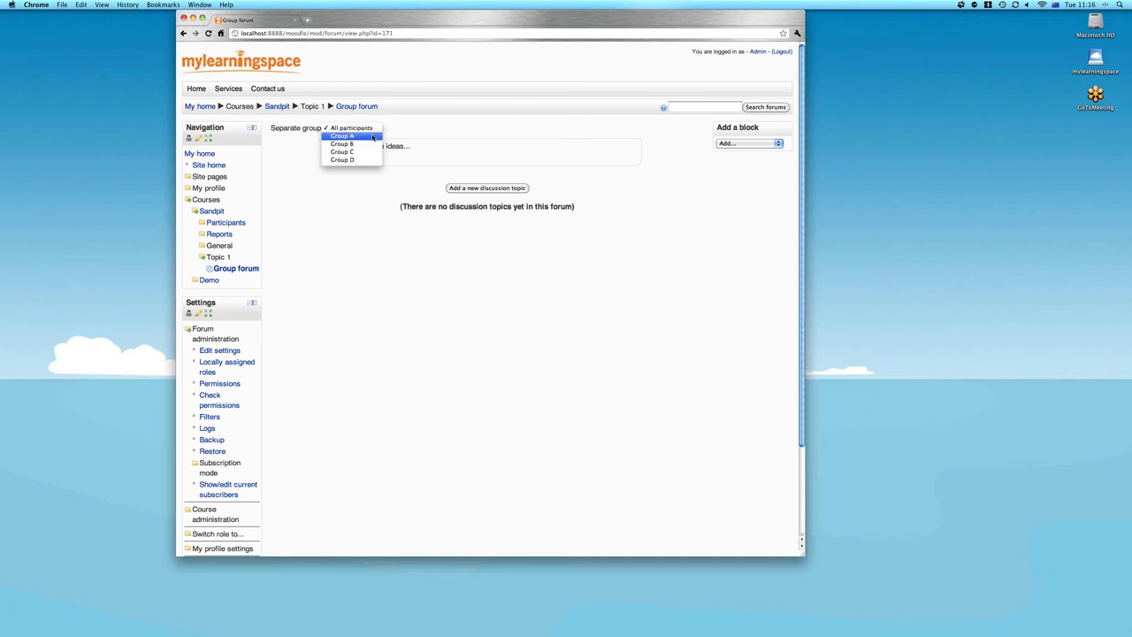
{"action": "left_click", "coordinate": [373, 137]}
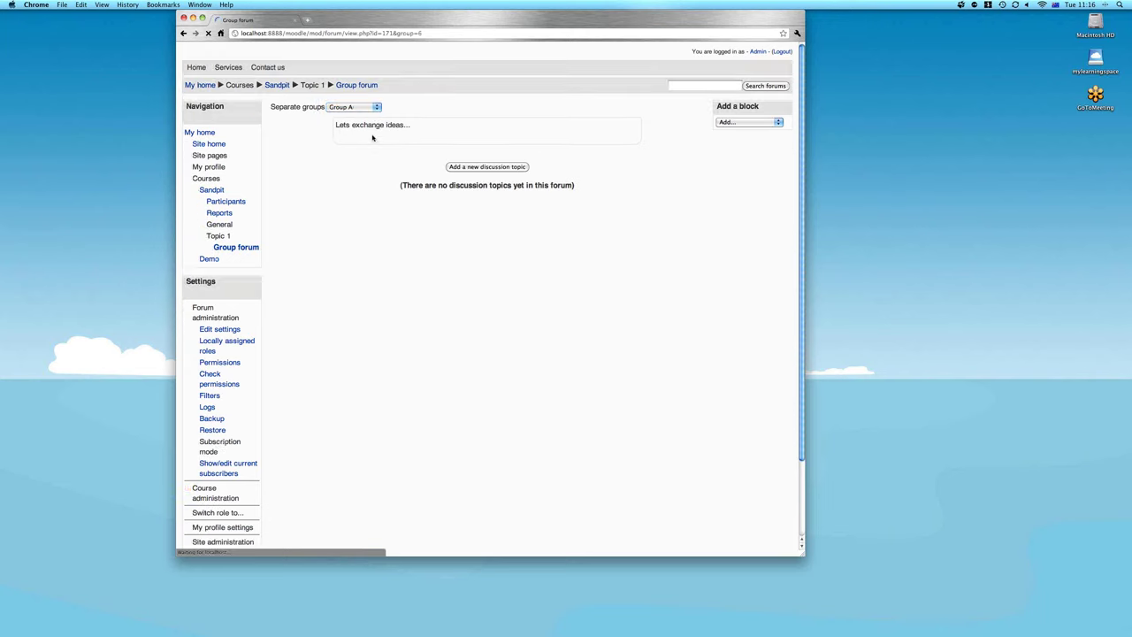
{"action": "left_click", "coordinate": [487, 166]}
Post 'Topic for Group A only' with the message 'hello, there' to the Group forum
{"action": "left_click", "coordinate": [356, 182]}
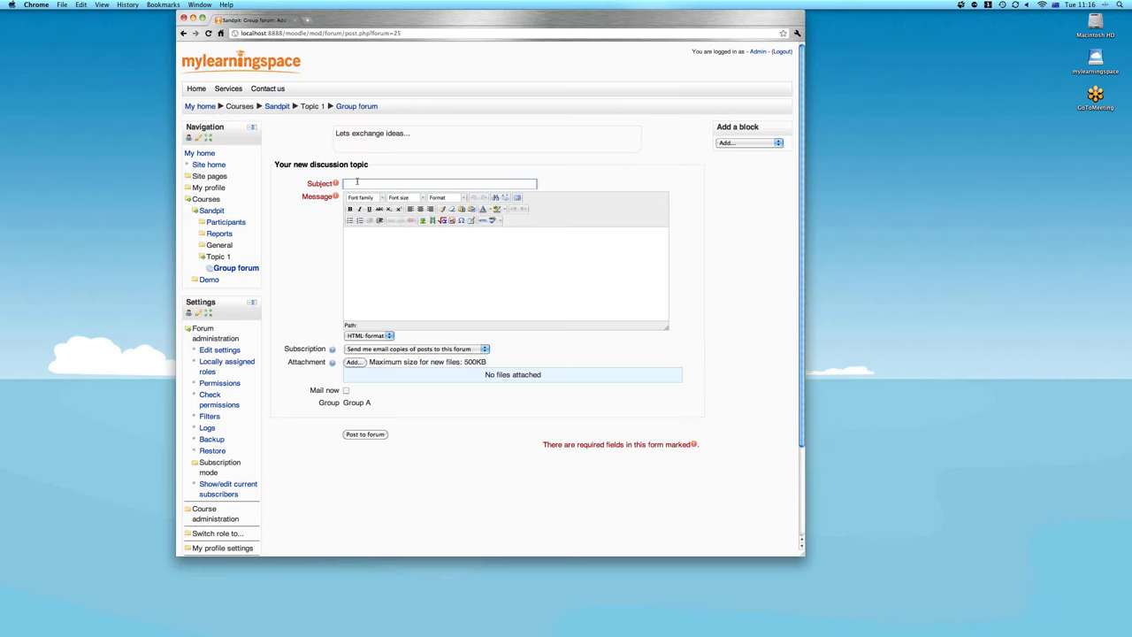
{"action": "type", "text": "Topic for Group A only"}
{"action": "left_click", "coordinate": [357, 272]}
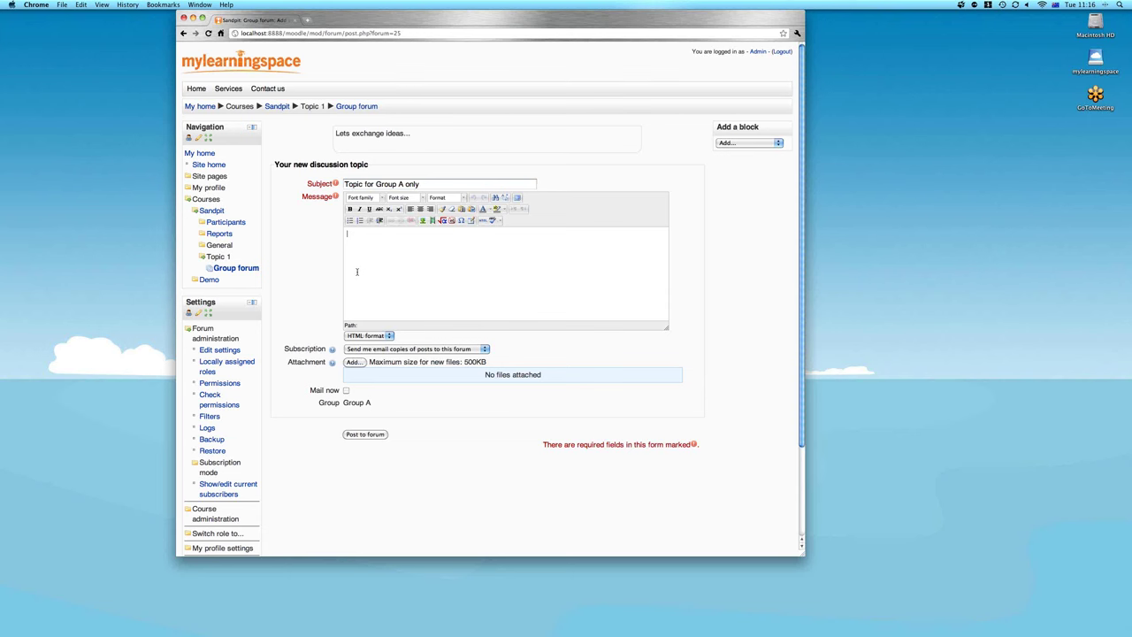
{"action": "type", "text": "hello, there"}
{"action": "scroll", "coordinate": [382, 399], "scroll_direction": "down", "scroll_amount": 2}
{"action": "left_click", "coordinate": [365, 352]}
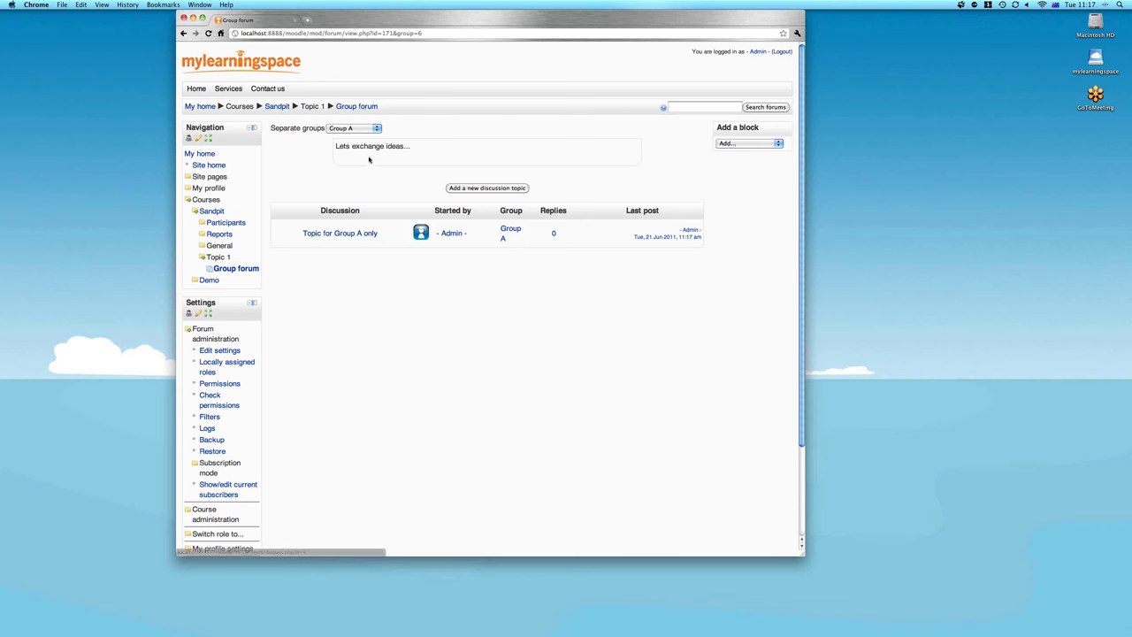
View the Group forum as Group B to confirm it has no discussions, then return to Sandpit
{"action": "left_click", "coordinate": [366, 130]}
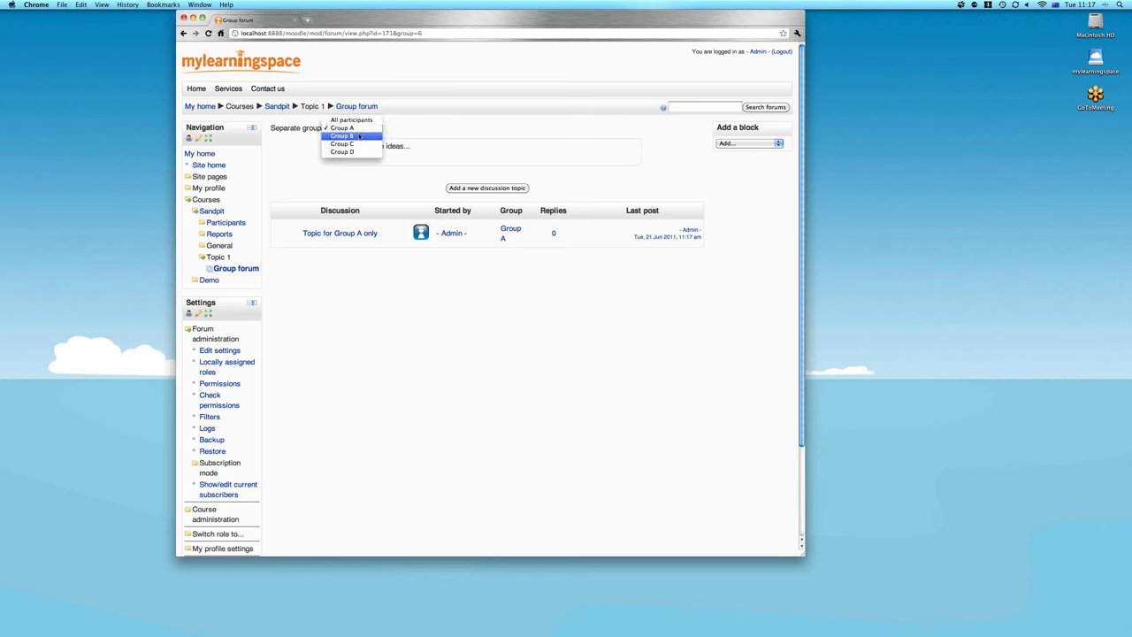
{"action": "left_click", "coordinate": [358, 138]}
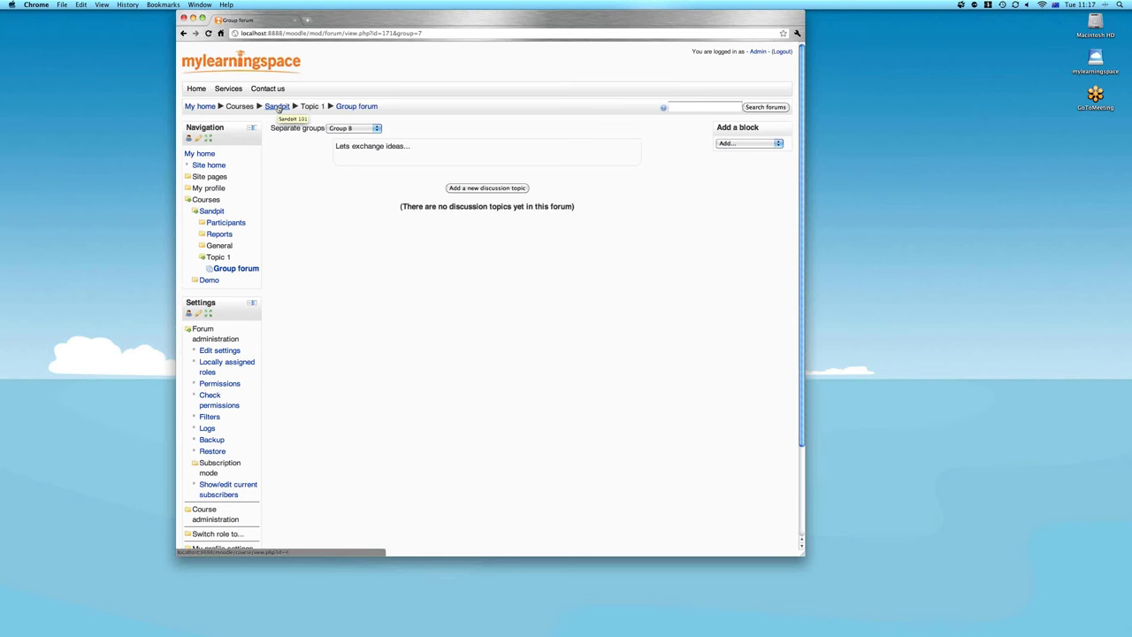
{"action": "left_click", "coordinate": [278, 107]}
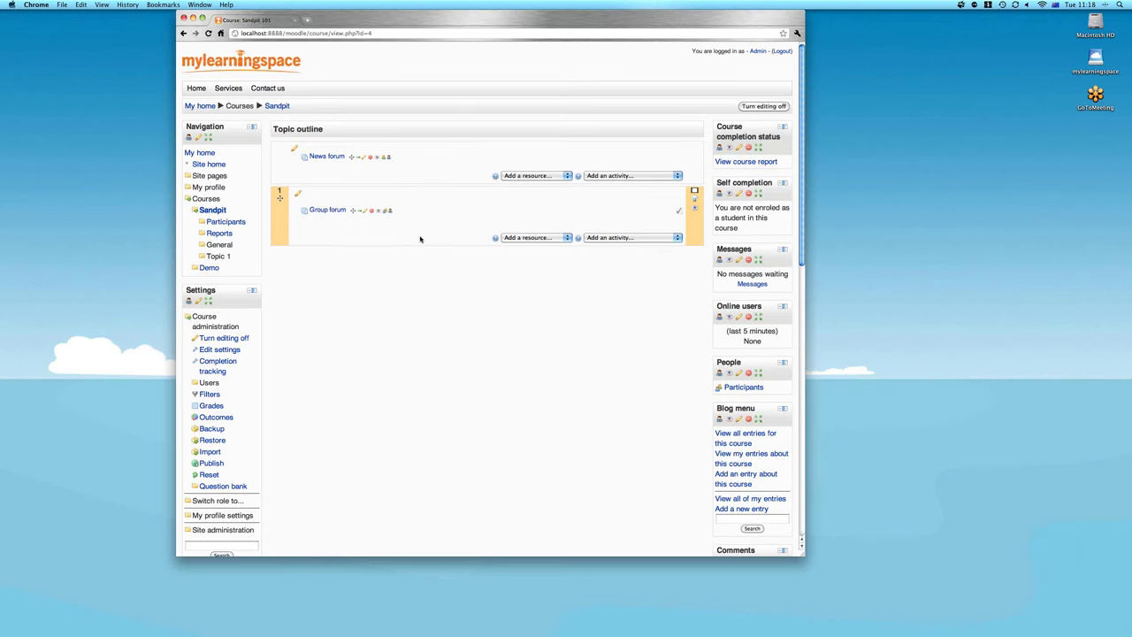
Open the Sandpit Groups page from Course administration > Users
{"action": "scroll", "coordinate": [421, 239], "scroll_direction": "down", "scroll_amount": 2}
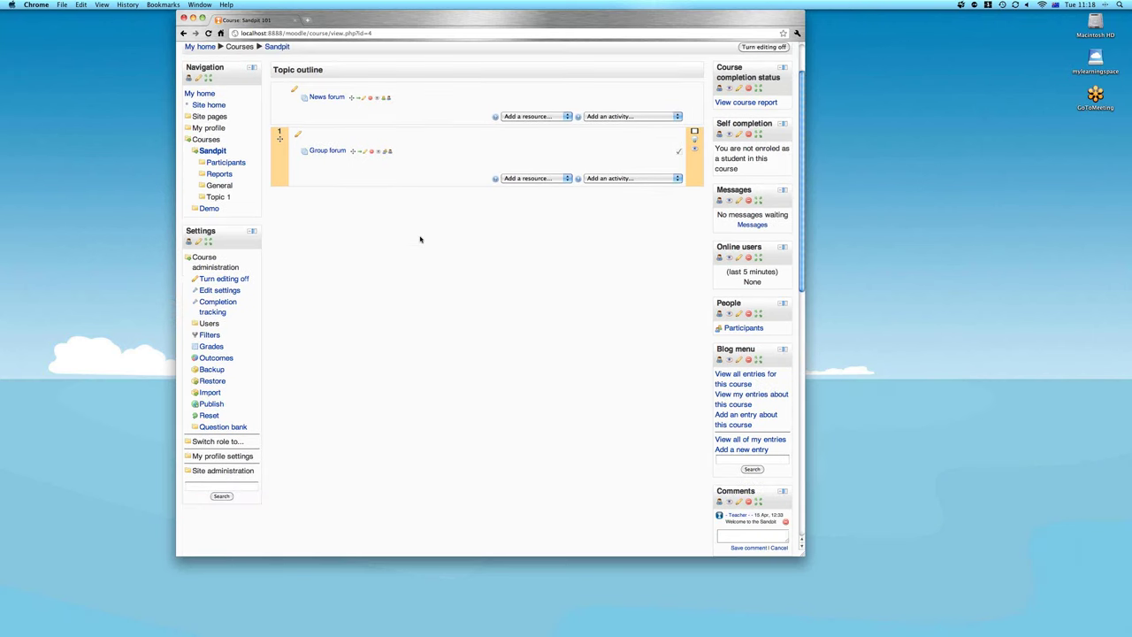
{"action": "scroll", "coordinate": [420, 239], "scroll_direction": "down", "scroll_amount": 1}
{"action": "left_click", "coordinate": [212, 293]}
{"action": "left_click", "coordinate": [220, 337]}
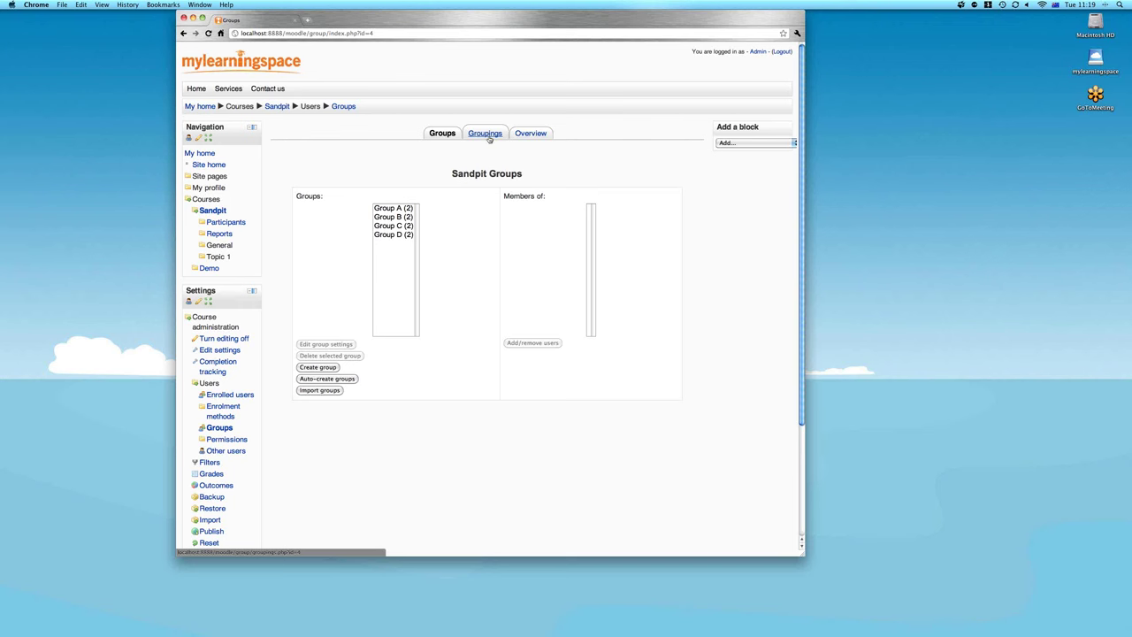
Create and save a new grouping named 'Grouping 1' on the Groupings tab
{"action": "left_click", "coordinate": [489, 139]}
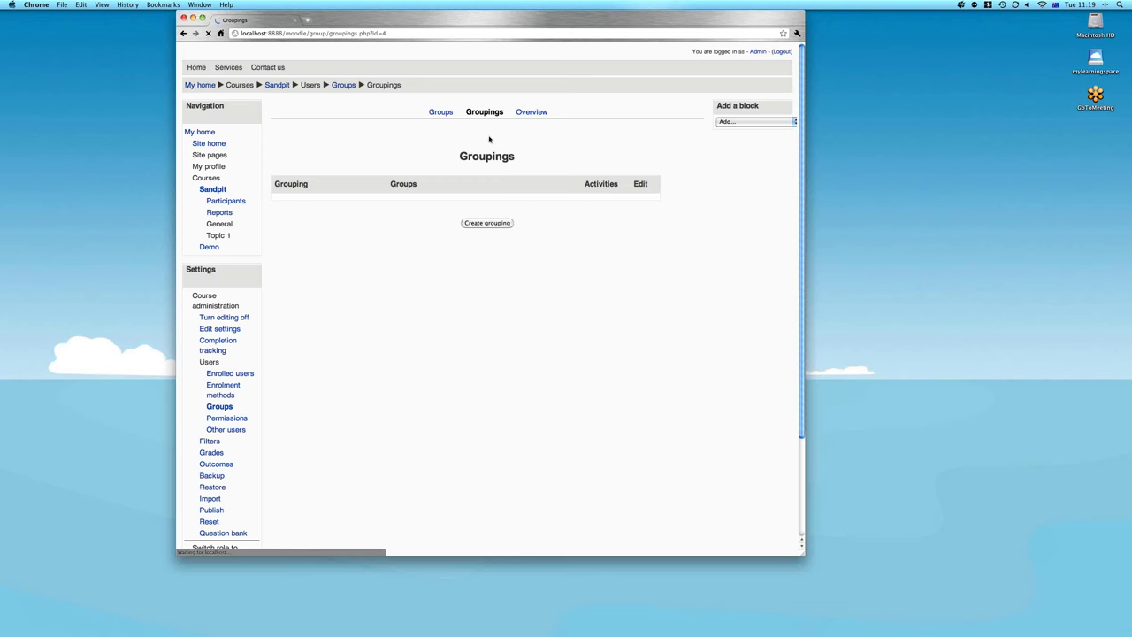
{"action": "left_click", "coordinate": [483, 246]}
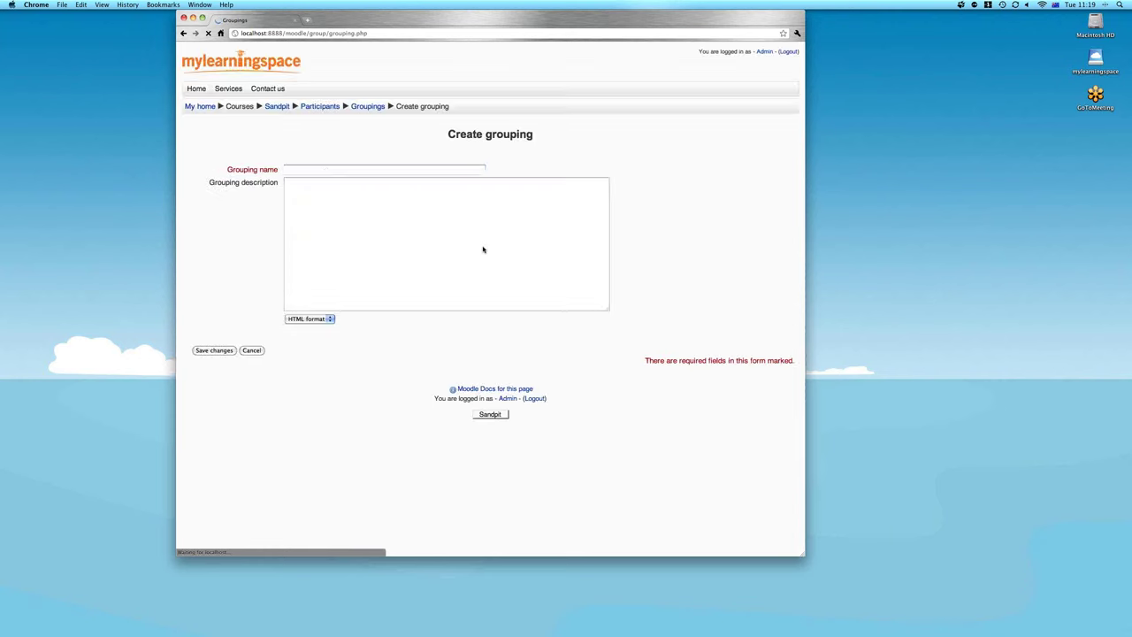
{"action": "left_click", "coordinate": [335, 170]}
{"action": "type", "text": "Groupi"}
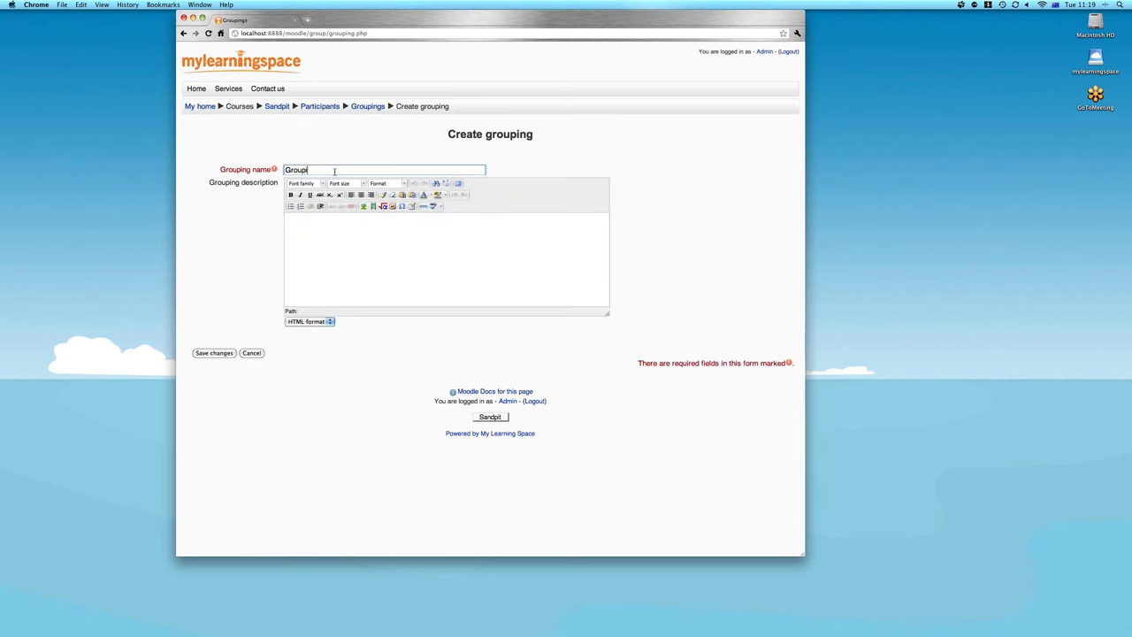
{"action": "type", "text": "ng 1"}
{"action": "left_click", "coordinate": [222, 356]}
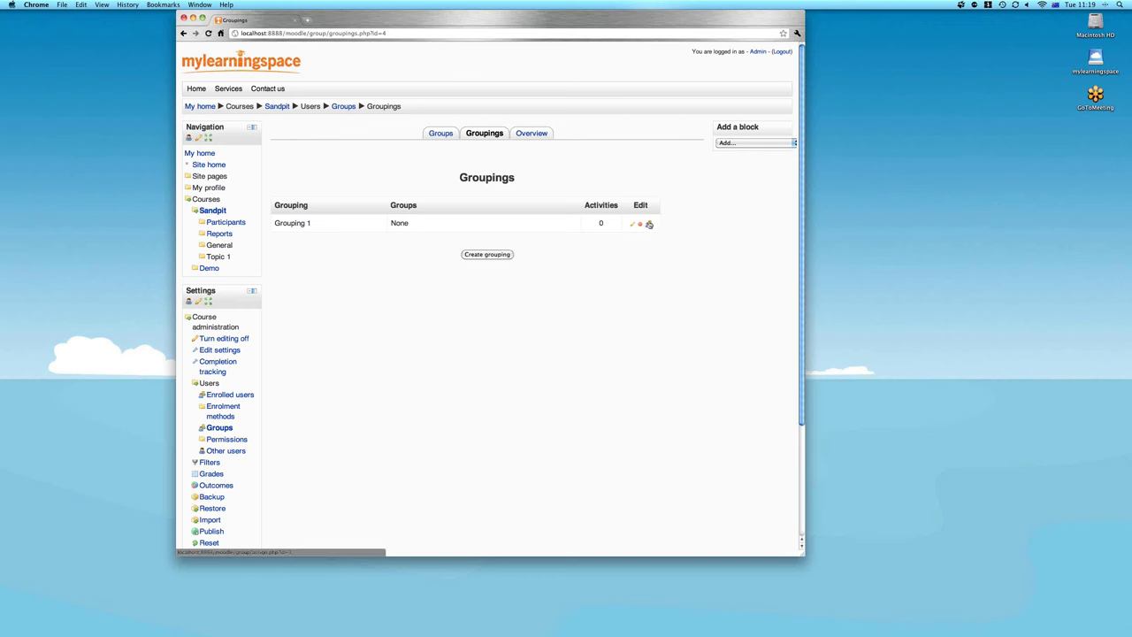
Add Group A and Group B to Grouping 1 and return to the groupings list
{"action": "left_click", "coordinate": [648, 224]}
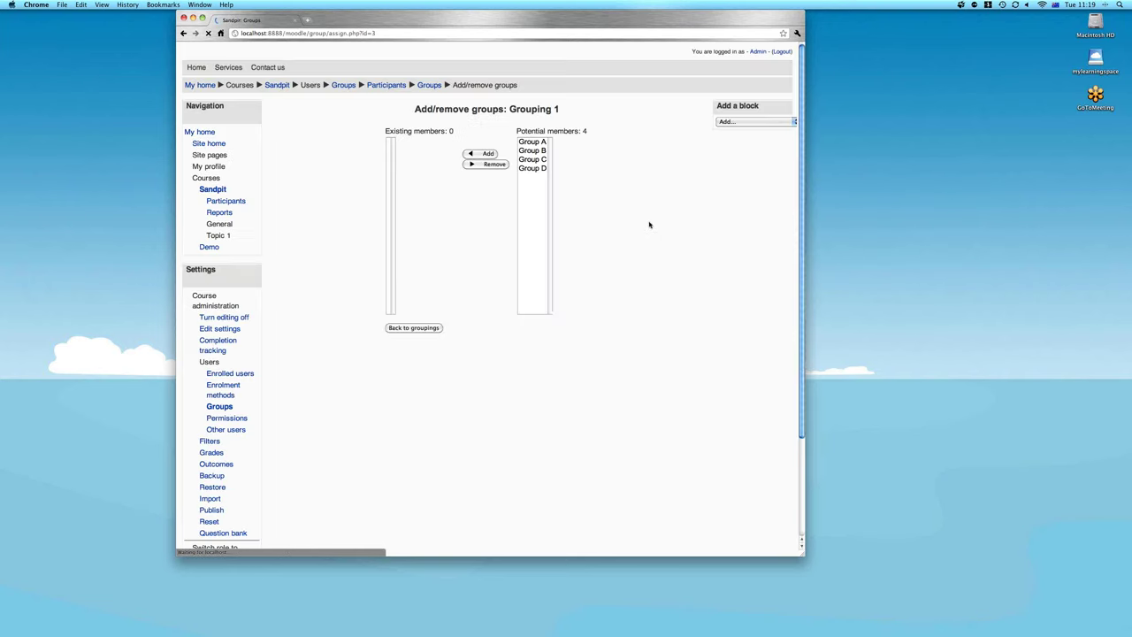
{"action": "left_click_drag", "start_coordinate": [532, 164], "coordinate": [531, 172]}
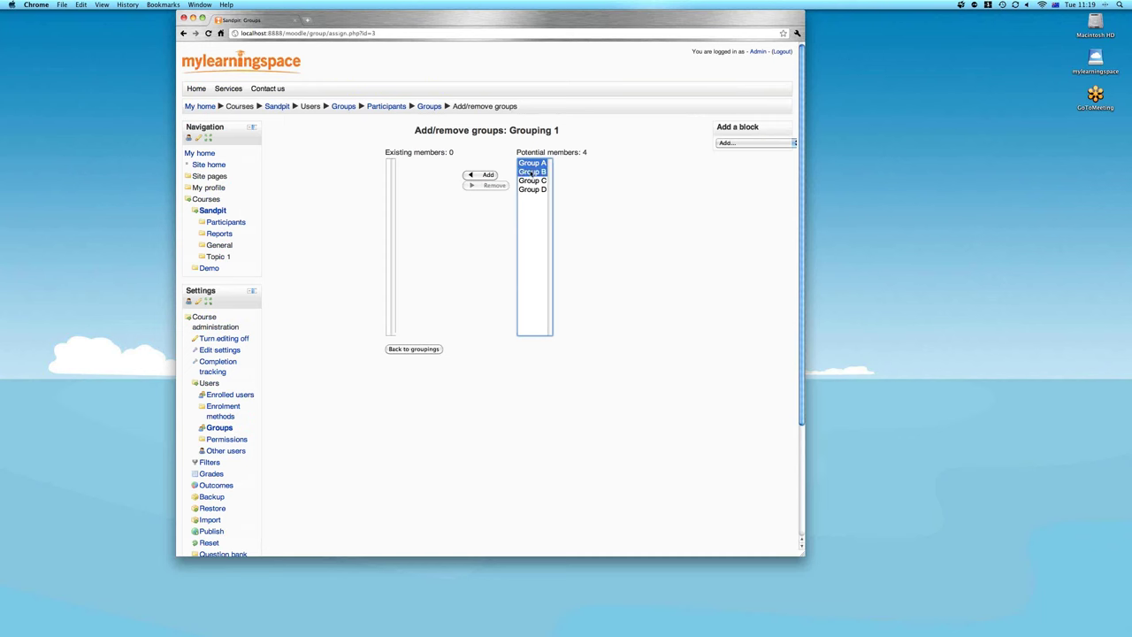
{"action": "left_click", "coordinate": [486, 176]}
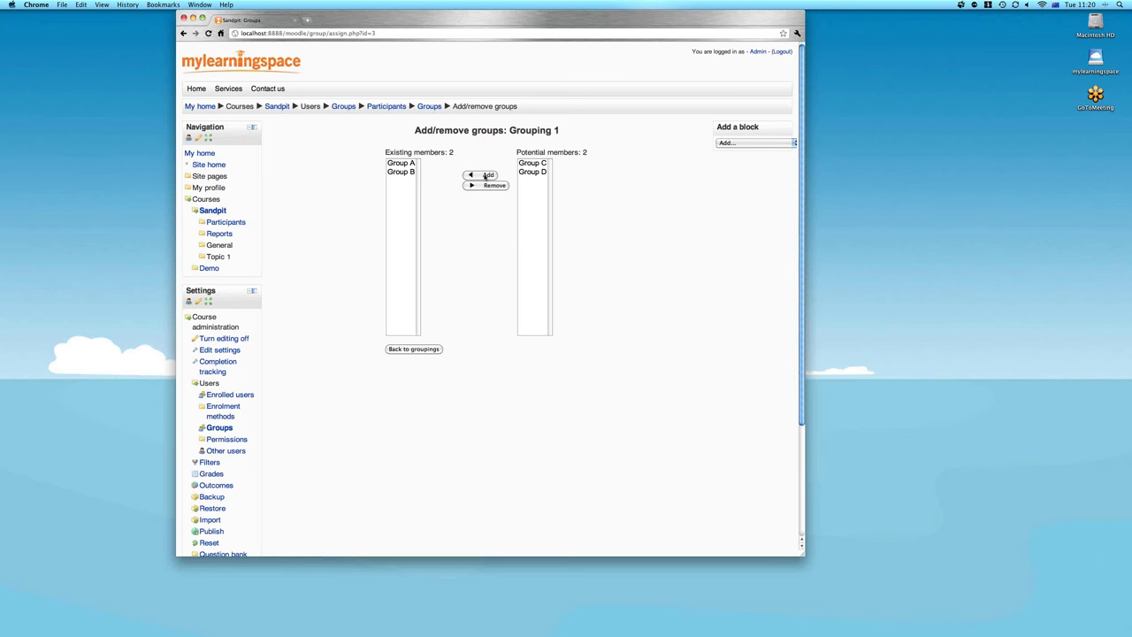
{"action": "left_click", "coordinate": [414, 351]}
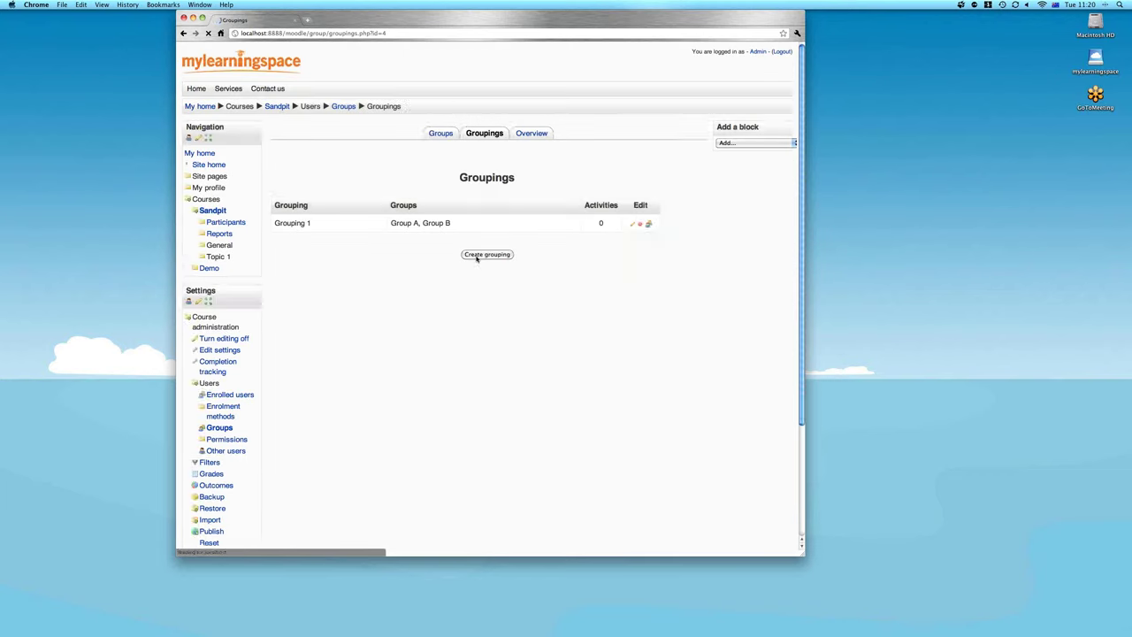
Create and save a new grouping named 'Grouping 2'
{"action": "left_click", "coordinate": [487, 255]}
{"action": "type", "text": "Group"}
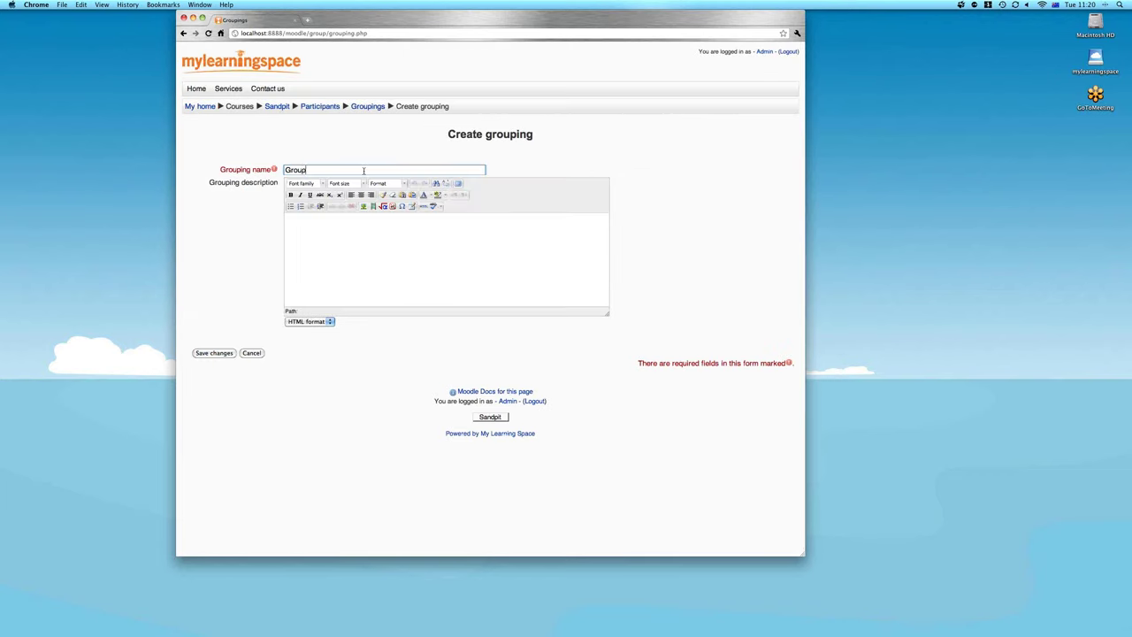
{"action": "type", "text": "ing 2"}
{"action": "left_click", "coordinate": [208, 354]}
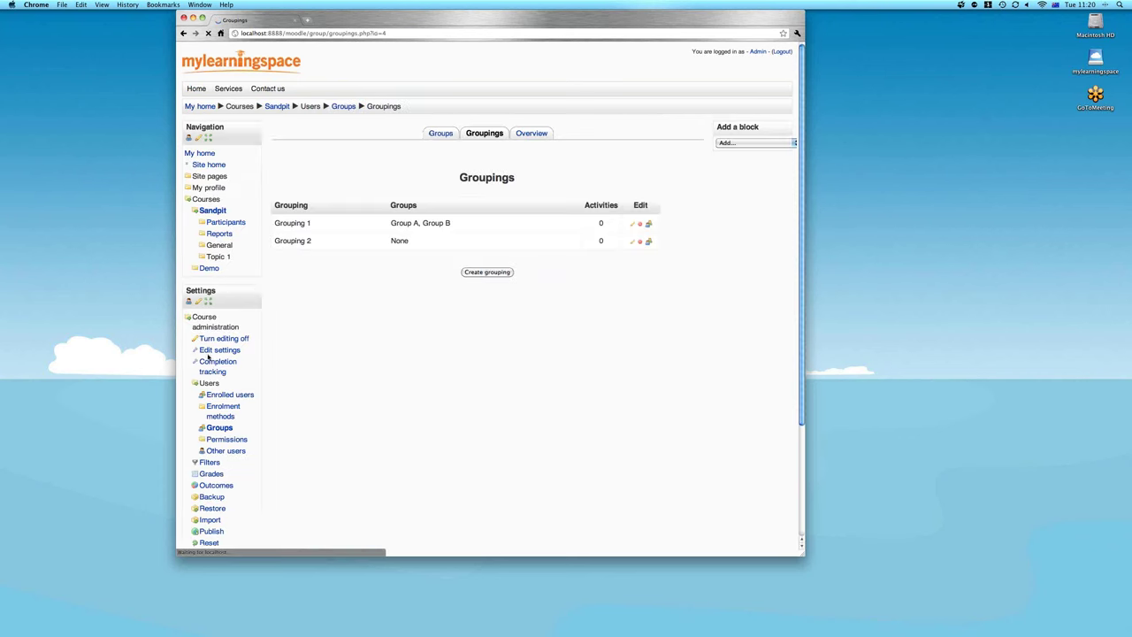
Add Group C and Group D to Grouping 2, then return to the Sandpit course page
{"action": "left_click", "coordinate": [647, 243]}
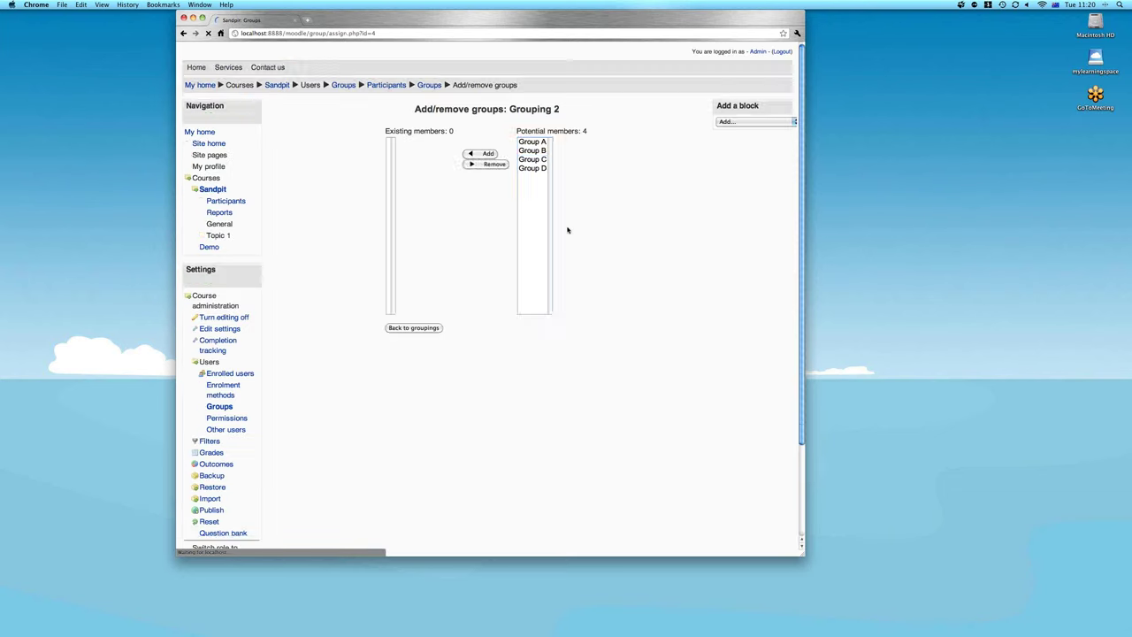
{"action": "left_click", "coordinate": [531, 180]}
{"action": "left_click", "coordinate": [532, 189], "text": "shift"}
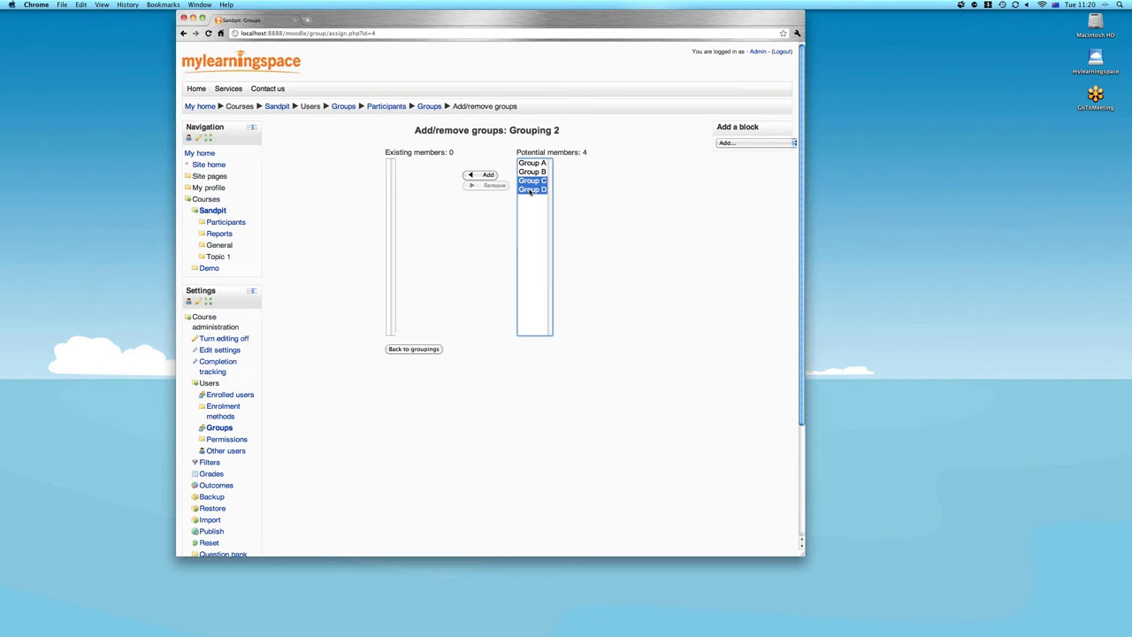
{"action": "left_click", "coordinate": [485, 175]}
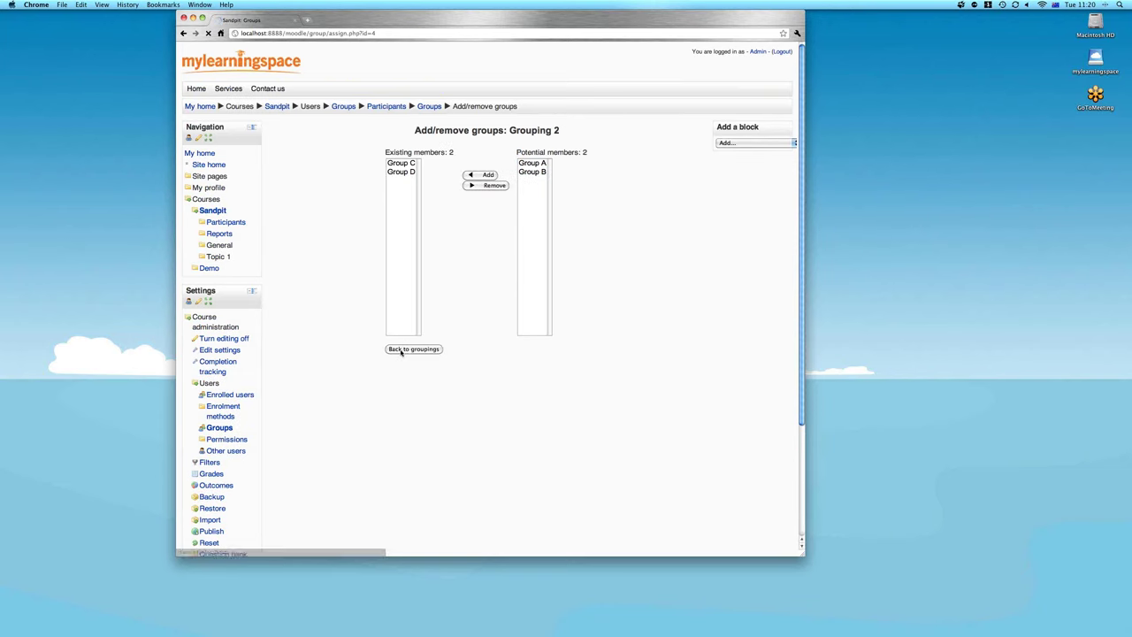
{"action": "left_click", "coordinate": [403, 349]}
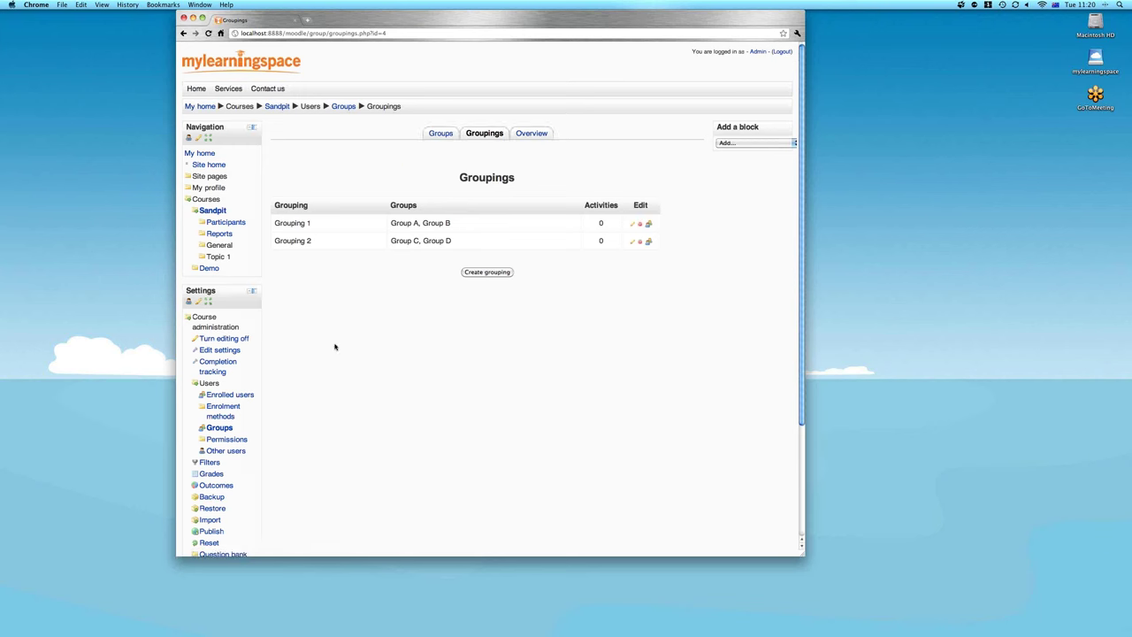
{"action": "left_click", "coordinate": [220, 214]}
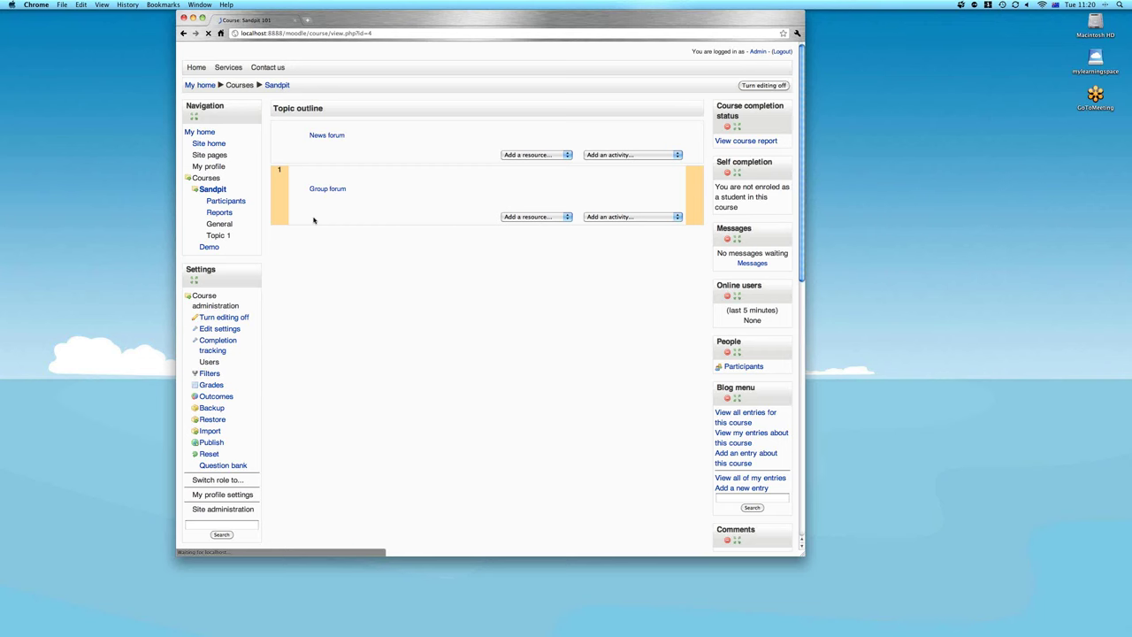
Add a File resource to Topic 1 named 'Grouping File' with the description 'Description'
{"action": "left_click", "coordinate": [531, 238]}
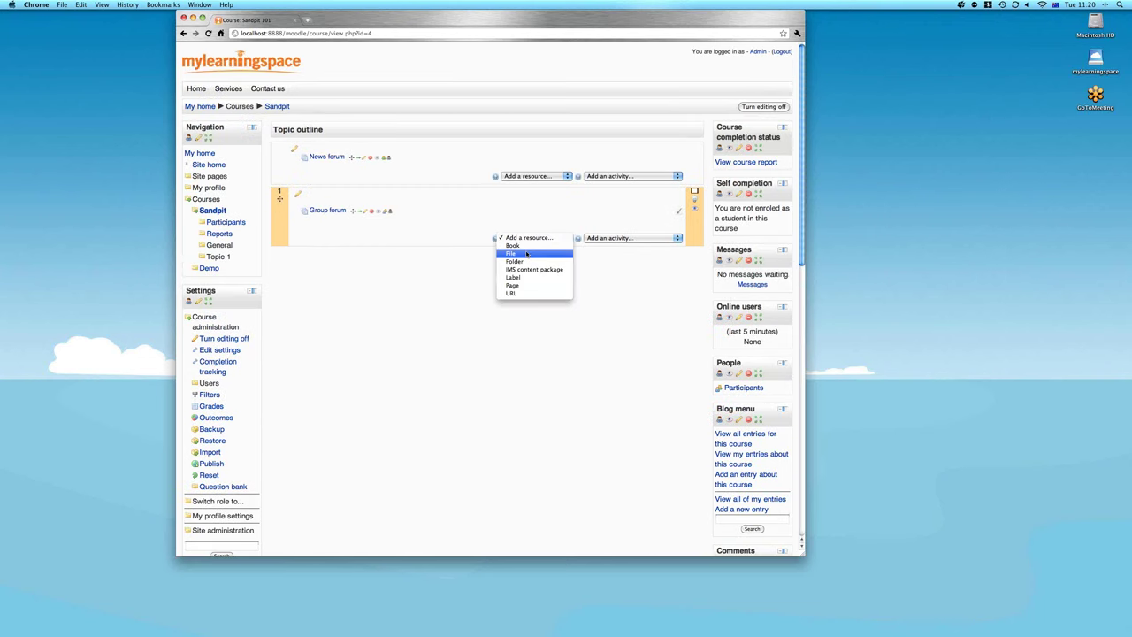
{"action": "left_click", "coordinate": [527, 254]}
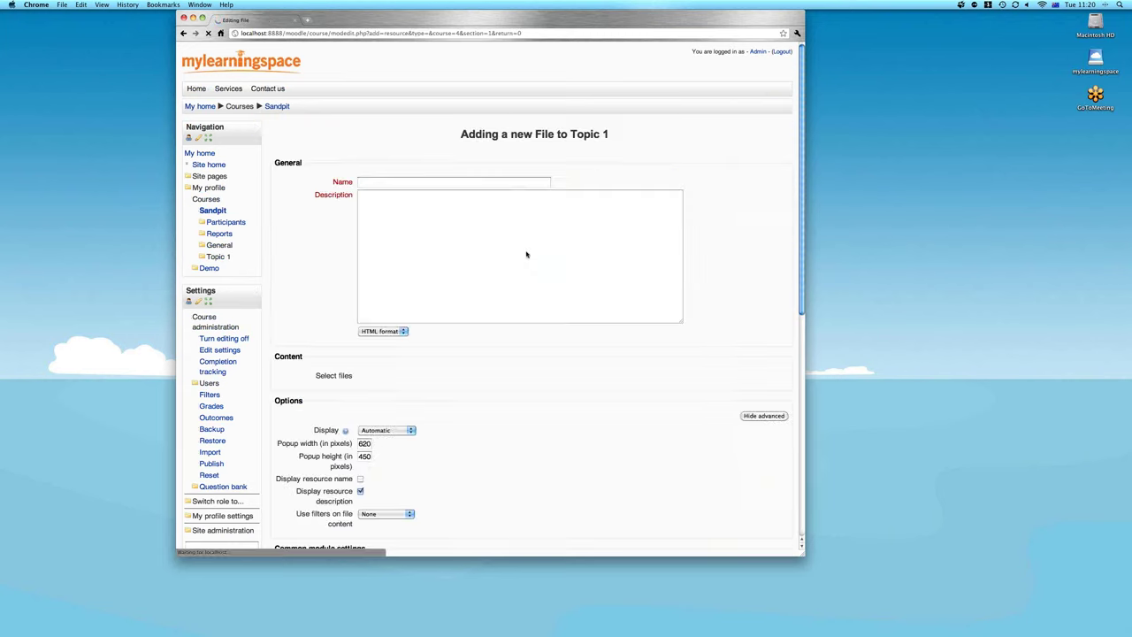
{"action": "type", "text": "Grouping File"}
{"action": "left_click", "coordinate": [400, 266]}
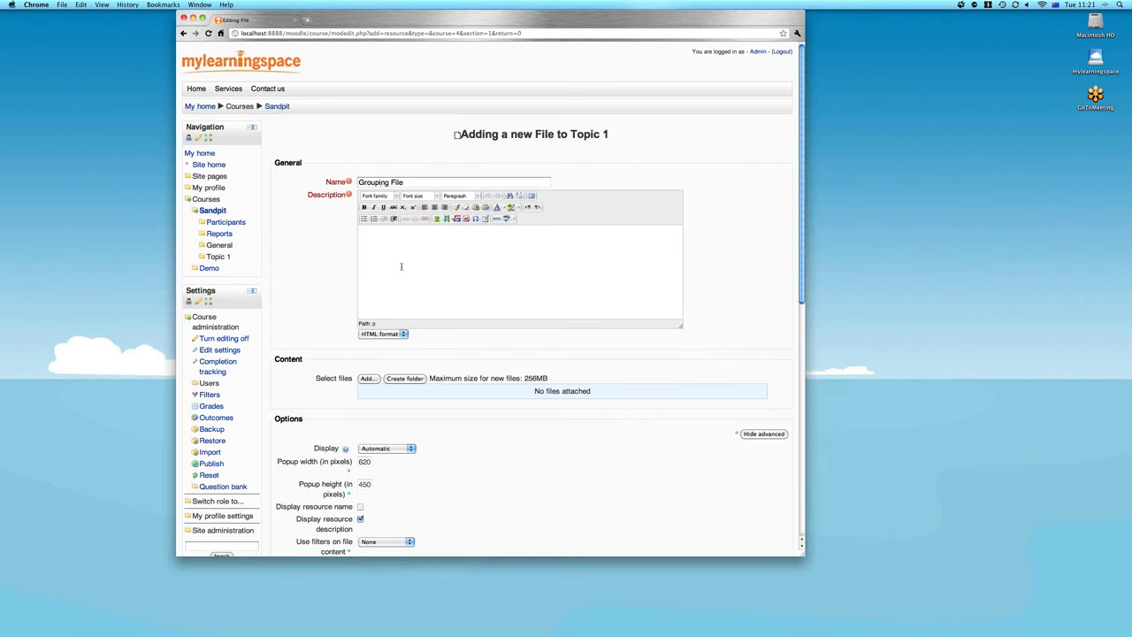
{"action": "type", "text": "Description"}
{"action": "key", "text": "BackSpace"}
{"action": "key", "text": "BackSpace"}
{"action": "key", "text": "BackSpace"}
{"action": "key", "text": "BackSpace"}
{"action": "type", "text": "ion"}
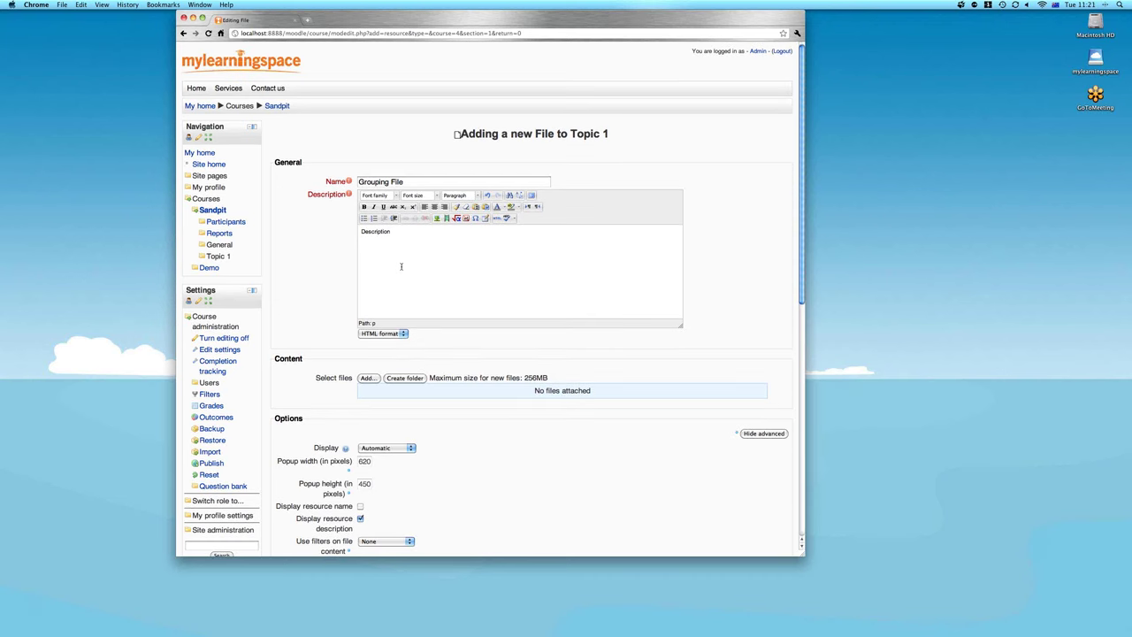
Upload webinar-210611.pdf from the webinar folder as the file's content
{"action": "scroll", "coordinate": [400, 266], "scroll_direction": "down", "scroll_amount": 5}
{"action": "left_click", "coordinate": [367, 201]}
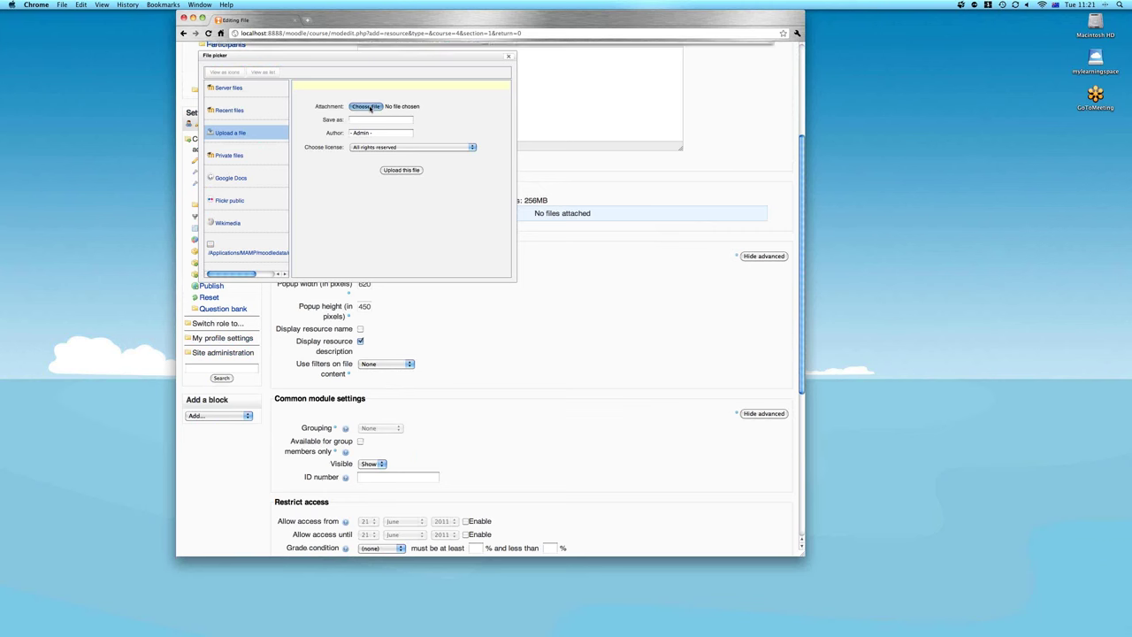
{"action": "left_click", "coordinate": [367, 106]}
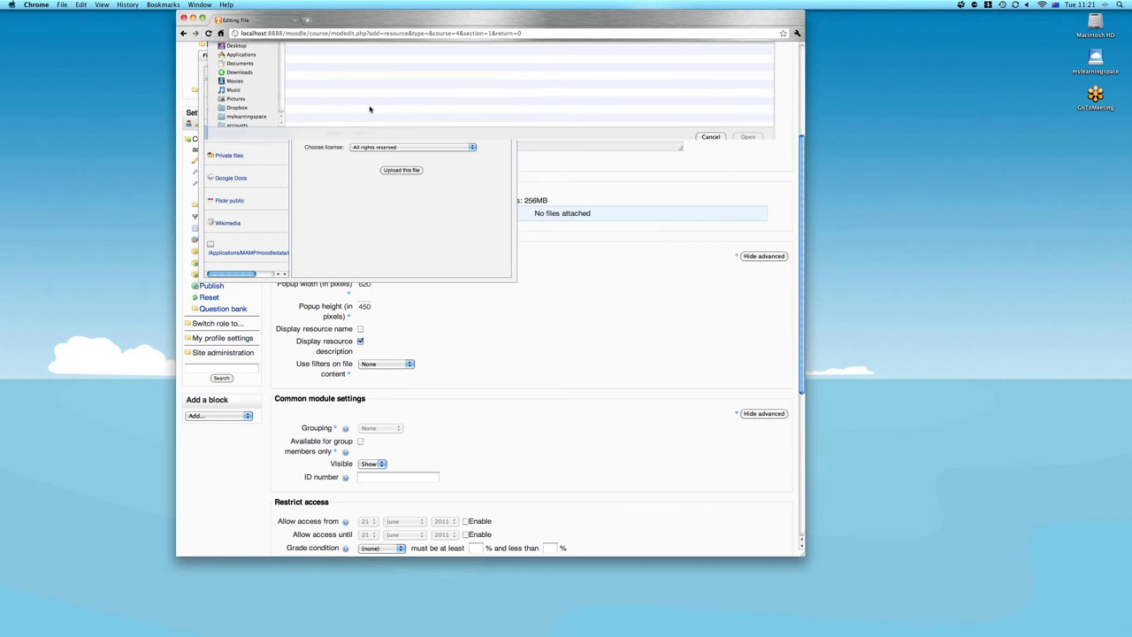
{"action": "left_click", "coordinate": [332, 158]}
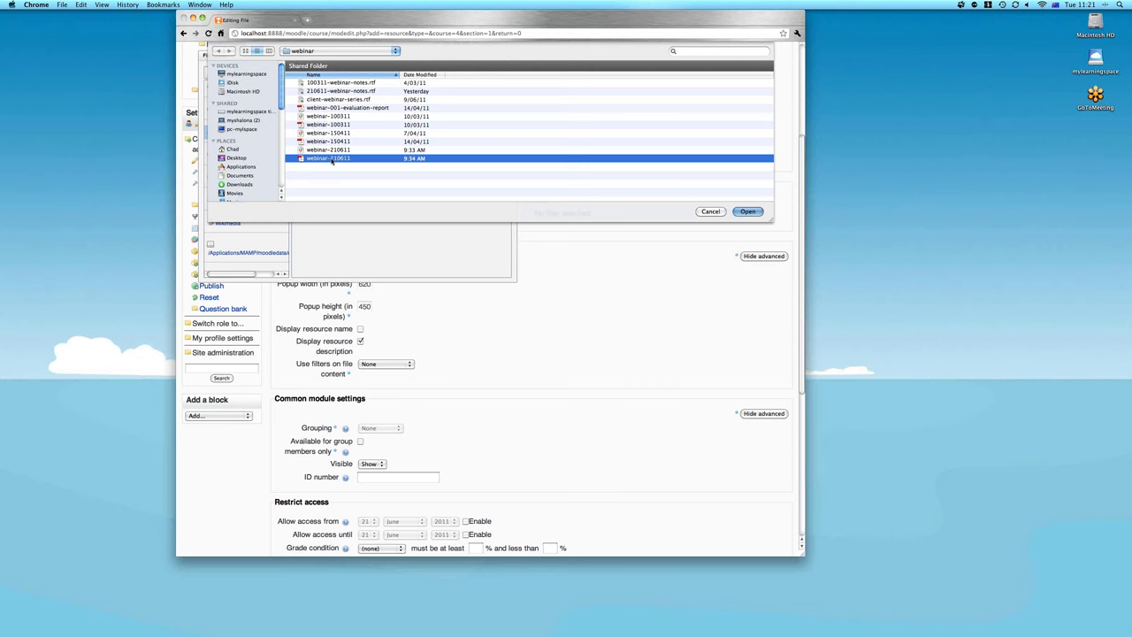
{"action": "double_click", "coordinate": [332, 158]}
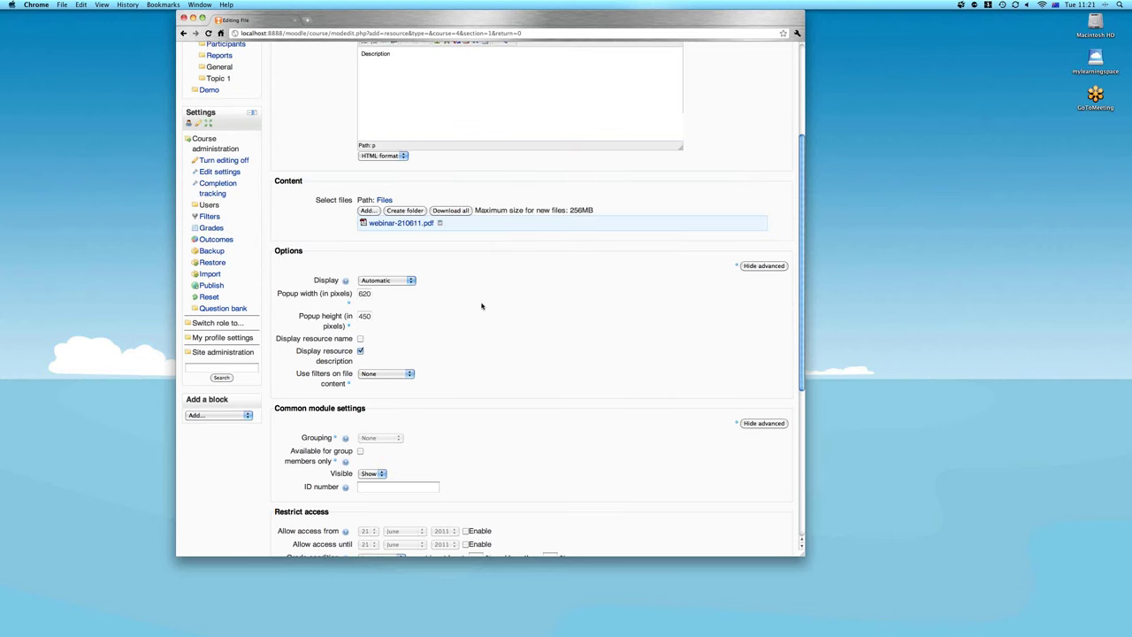
{"action": "scroll", "coordinate": [482, 306], "scroll_direction": "down", "scroll_amount": 5}
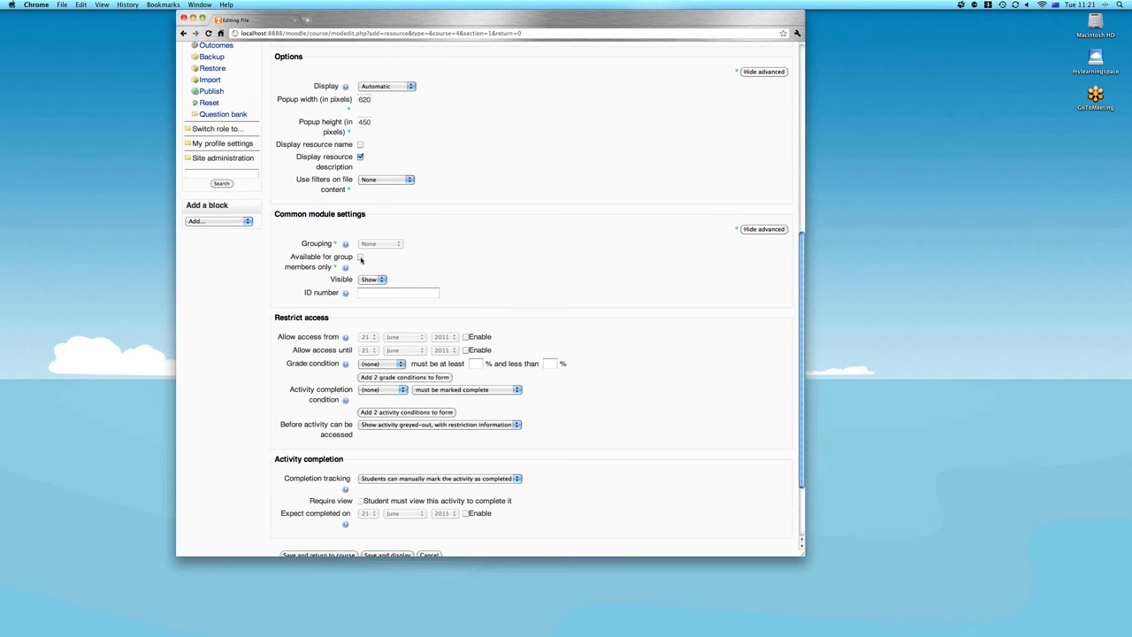
Make the file available to group members only in Grouping 1, then save and return to the course
{"action": "left_click", "coordinate": [360, 258]}
{"action": "left_click", "coordinate": [382, 244]}
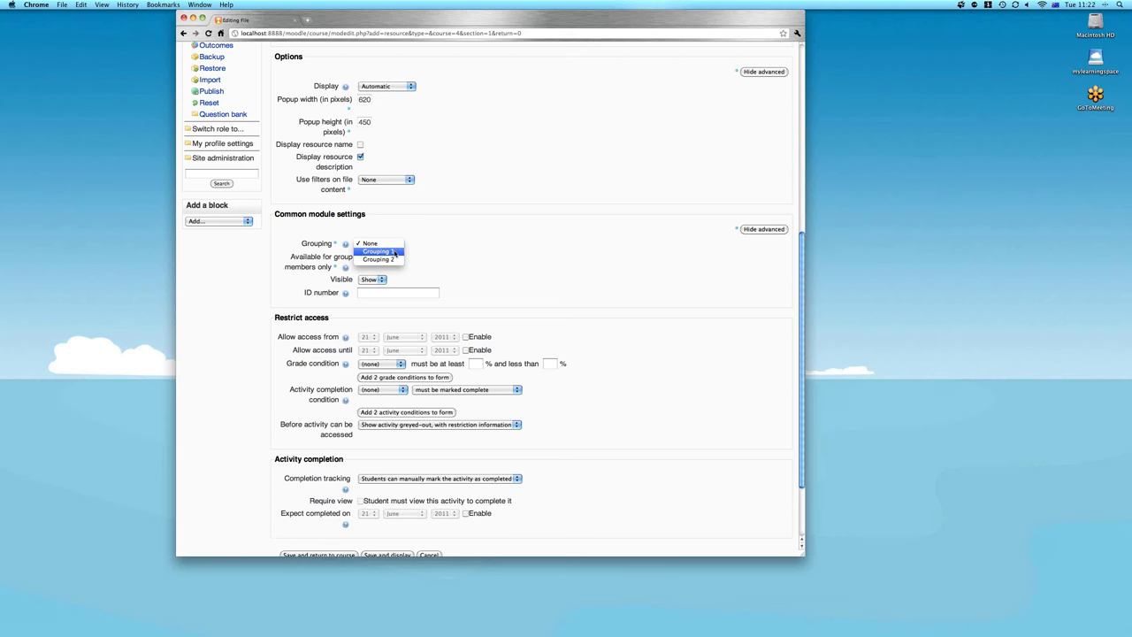
{"action": "left_click", "coordinate": [395, 252]}
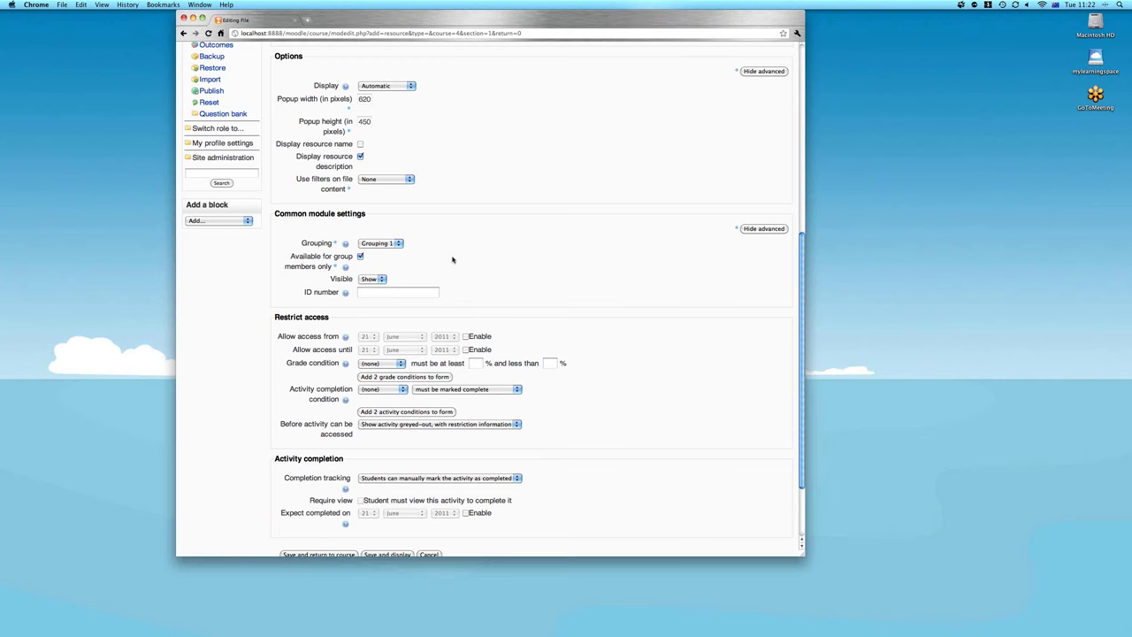
{"action": "key", "text": "Return"}
{"action": "left_click_drag", "start_coordinate": [384, 214], "coordinate": [351, 215]}
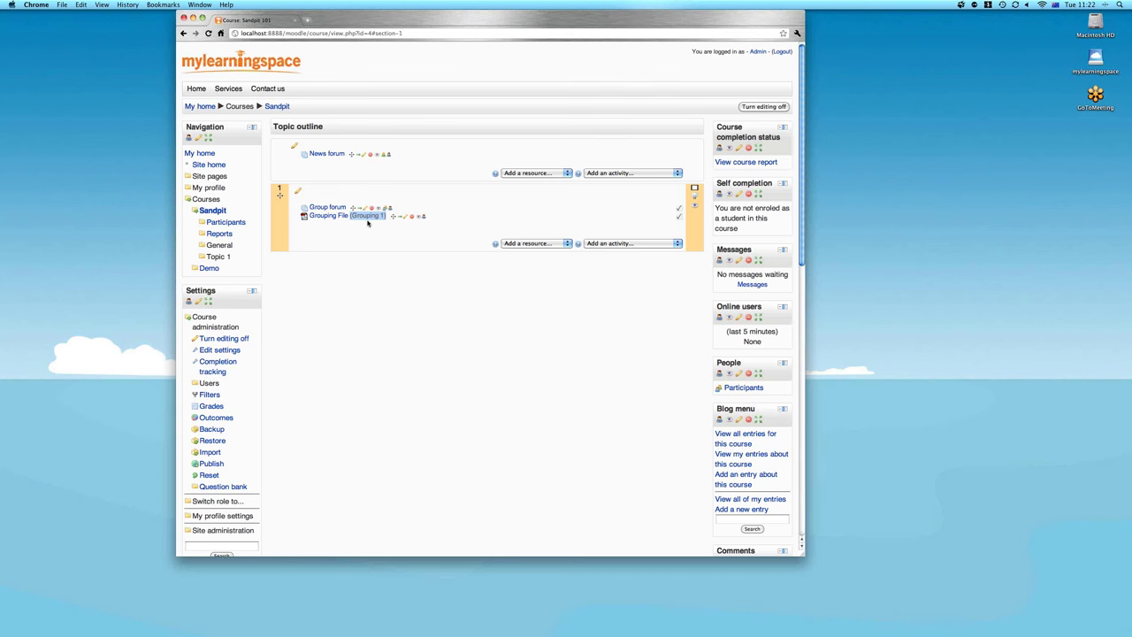
{"action": "left_click", "coordinate": [401, 235]}
As student1, open Sandpit 101 and its Group forum, return to the course, then log out
{"action": "left_click", "coordinate": [782, 52]}
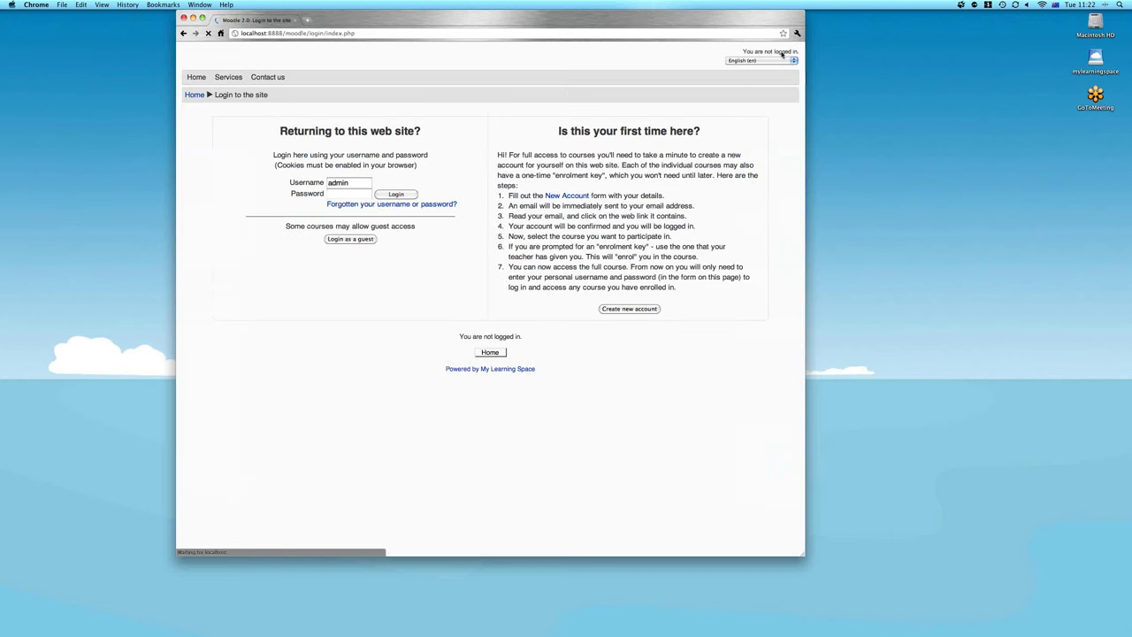
{"action": "left_click", "coordinate": [334, 195]}
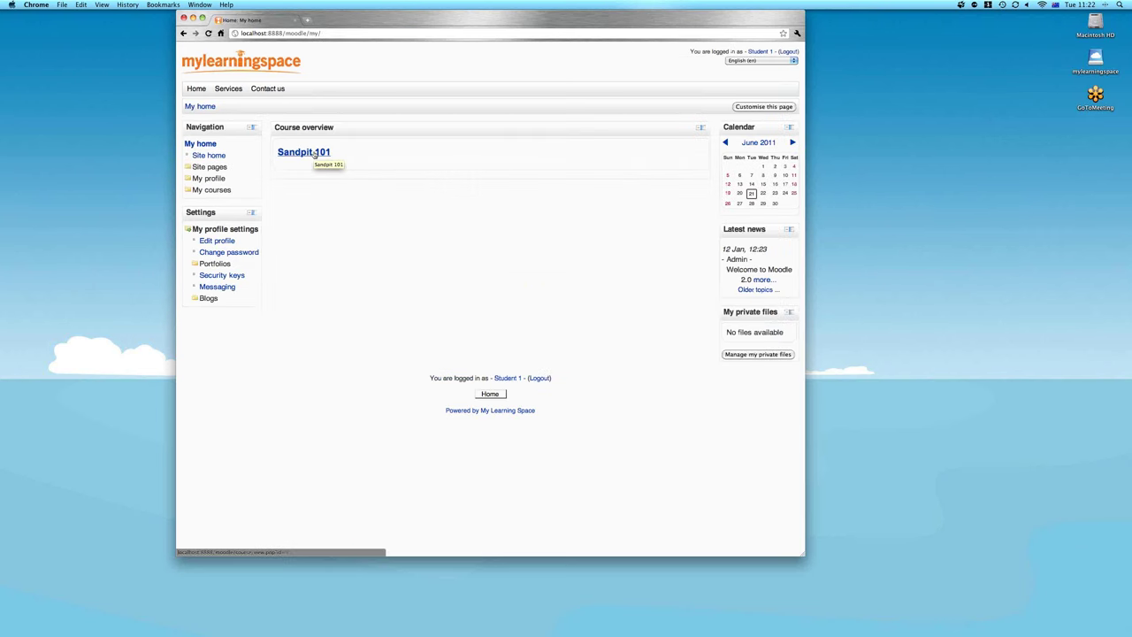
{"action": "left_click", "coordinate": [315, 153]}
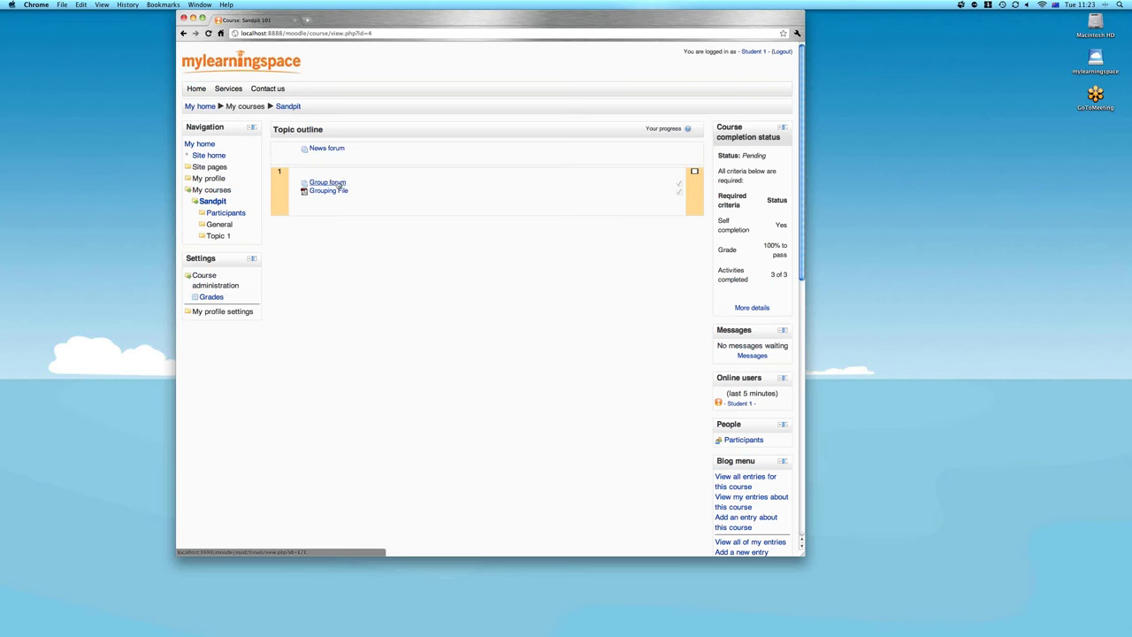
{"action": "left_click", "coordinate": [338, 183]}
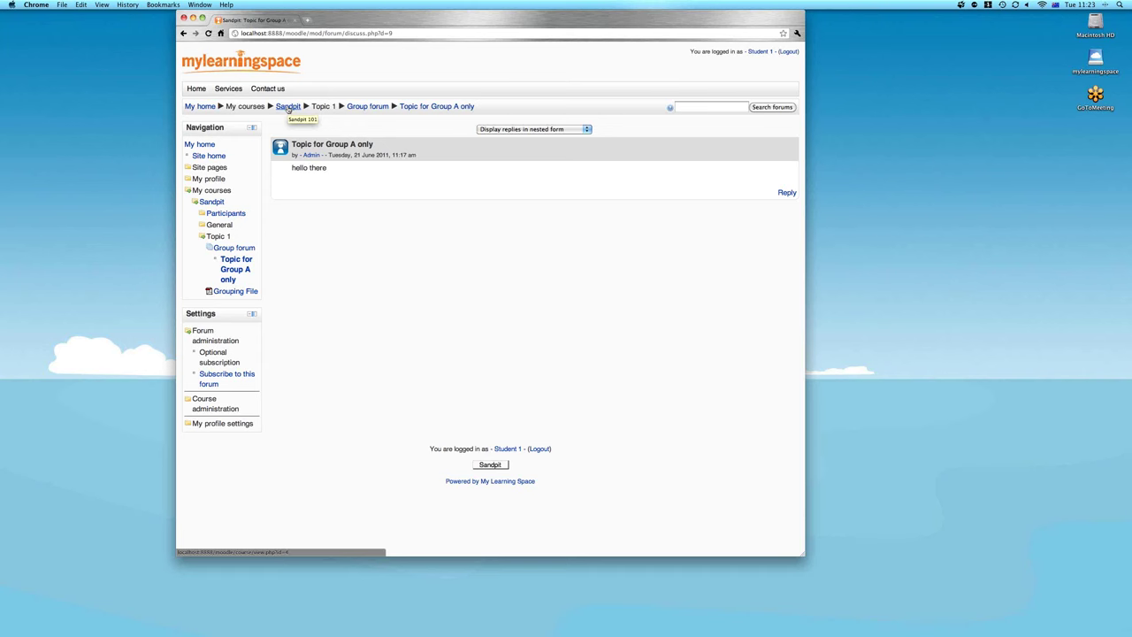
{"action": "left_click", "coordinate": [287, 106]}
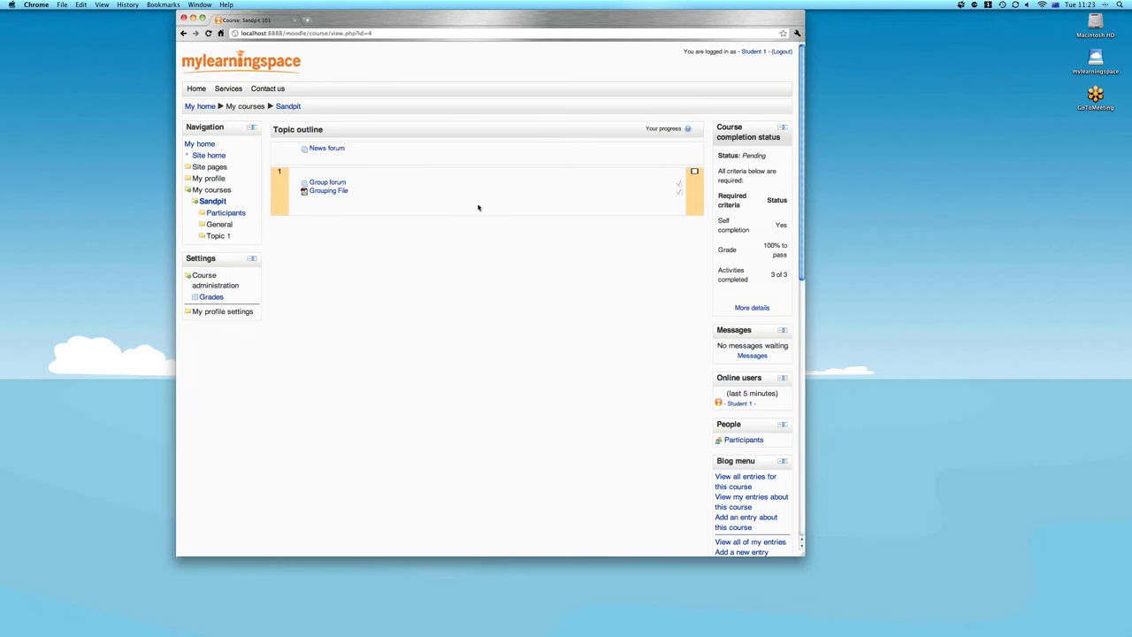
{"action": "left_click", "coordinate": [782, 51]}
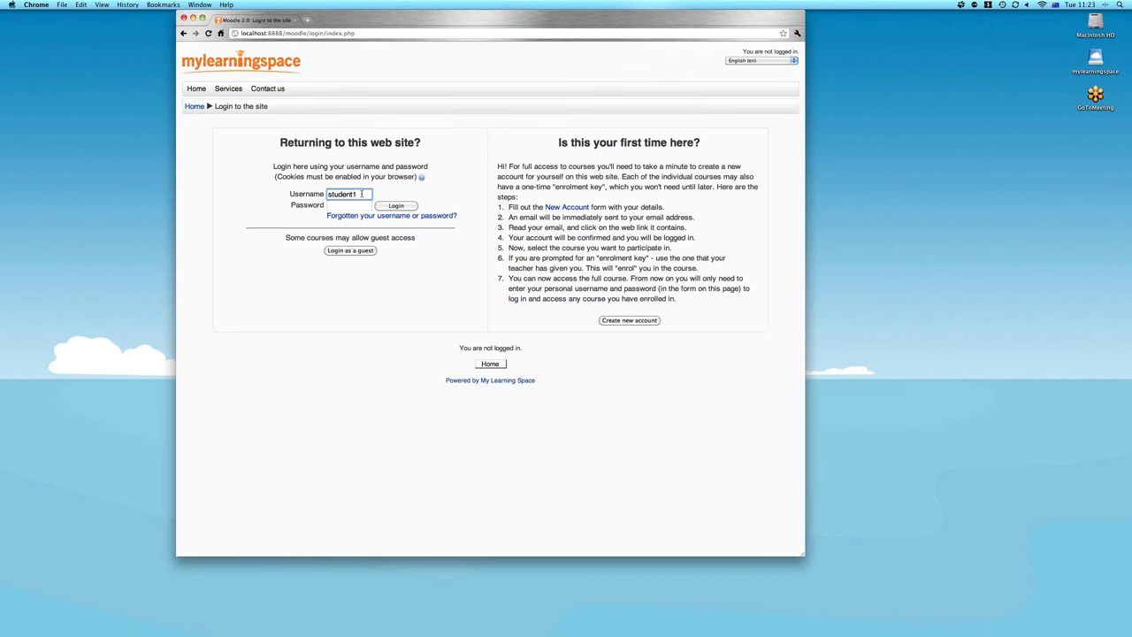
Sign in as student8 with that account's password
{"action": "type", "text": "8"}
{"action": "key", "text": "Tab"}
{"action": "type", "text": "student8"}
{"action": "key", "text": "Return"}
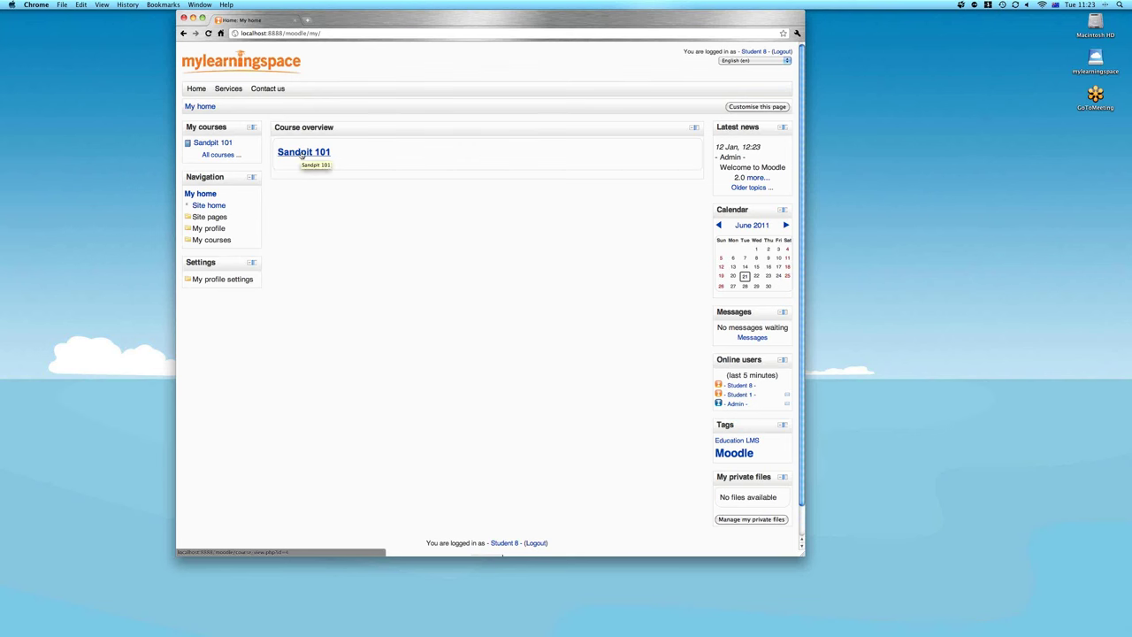
Check Sandpit 101's Group forum shows 'Separate groups: Group D' with no topics, then log out
{"action": "left_click", "coordinate": [302, 154]}
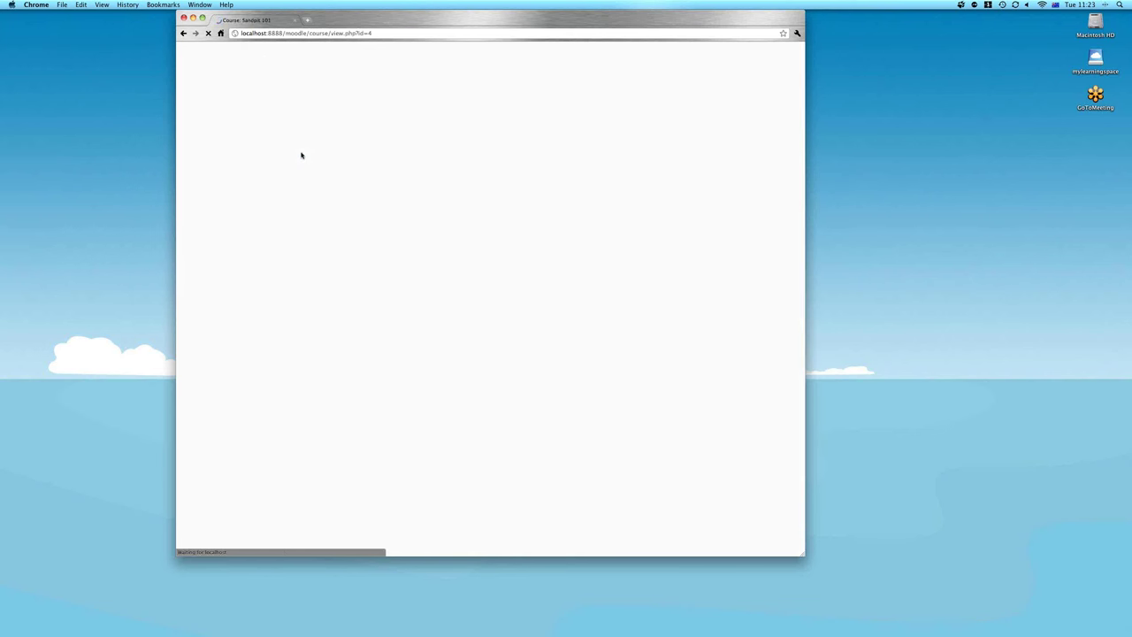
{"action": "left_click", "coordinate": [330, 184]}
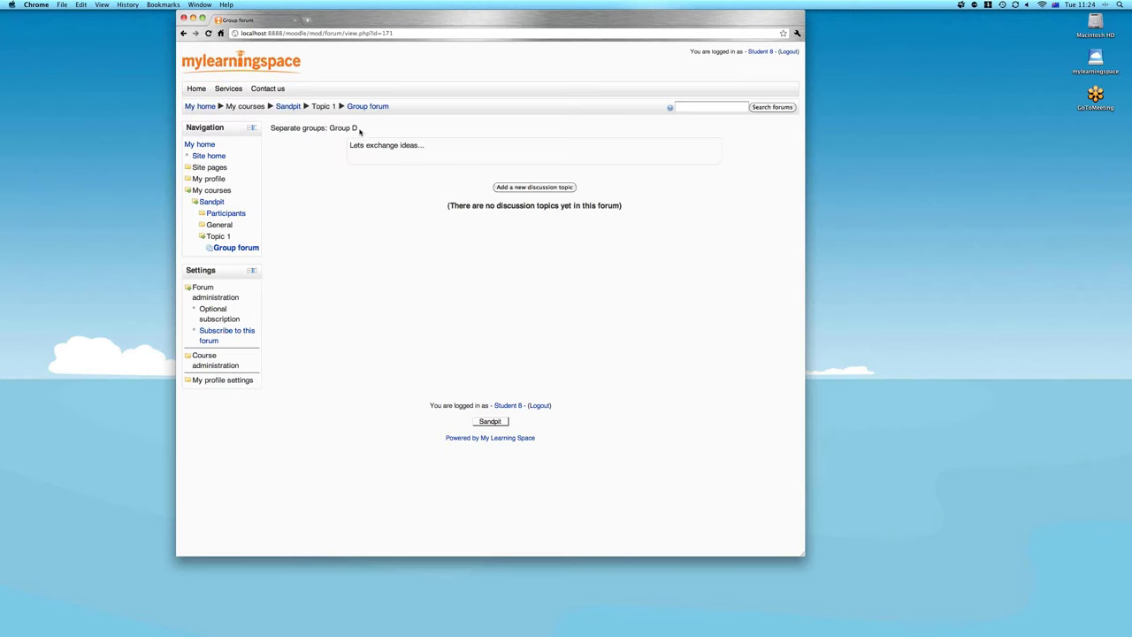
{"action": "left_click_drag", "start_coordinate": [359, 129], "coordinate": [271, 129]}
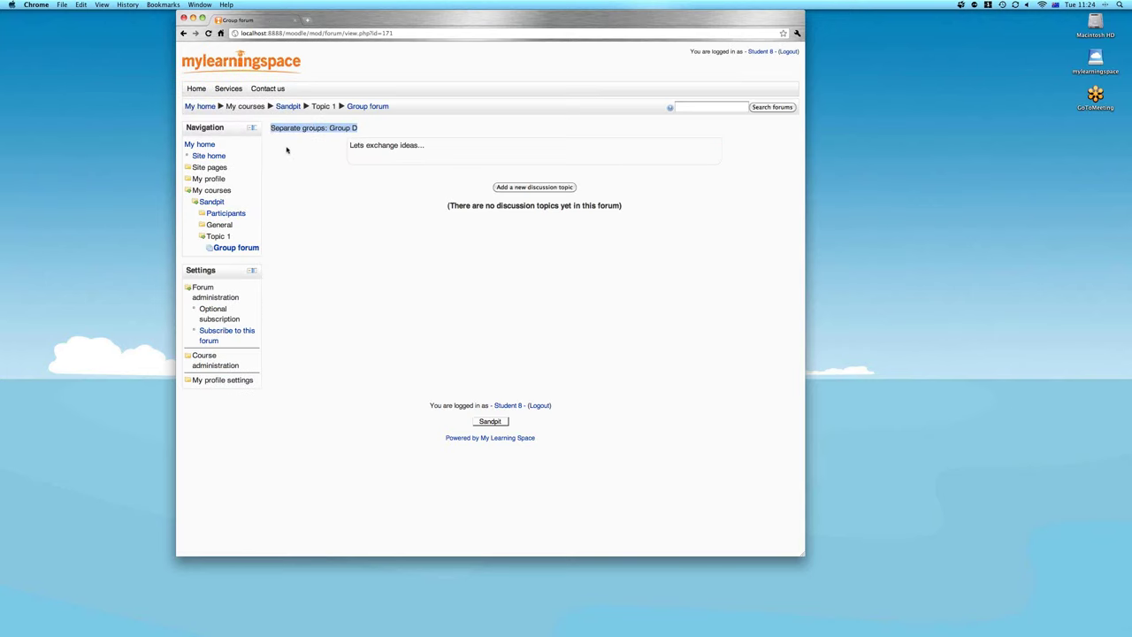
{"action": "left_click", "coordinate": [298, 158]}
{"action": "left_click", "coordinate": [288, 107]}
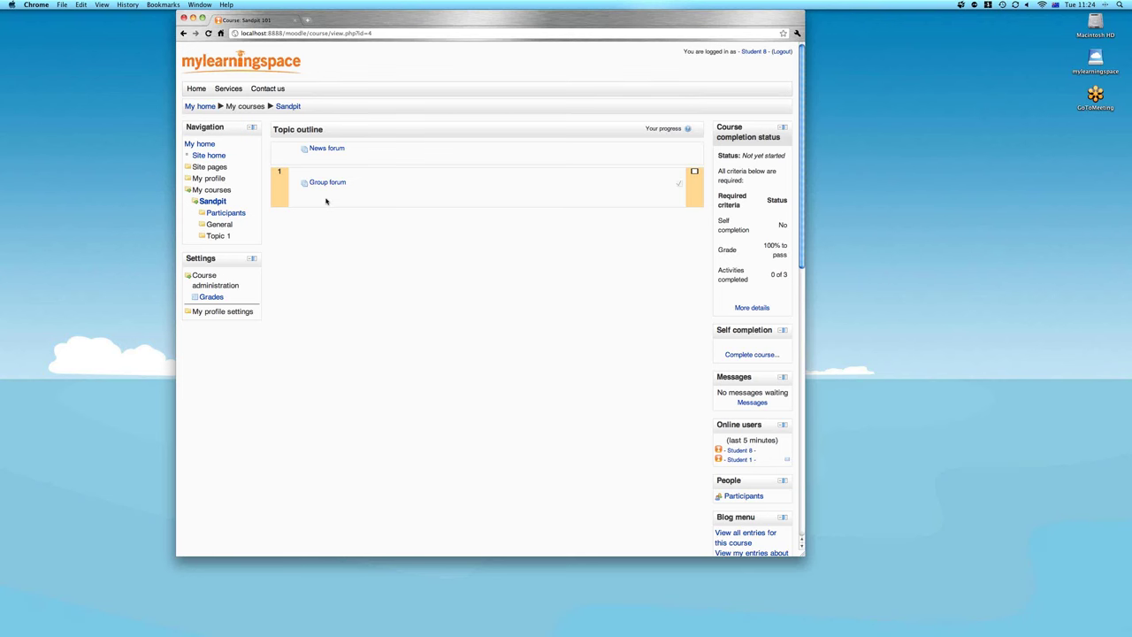
{"action": "left_click", "coordinate": [782, 52]}
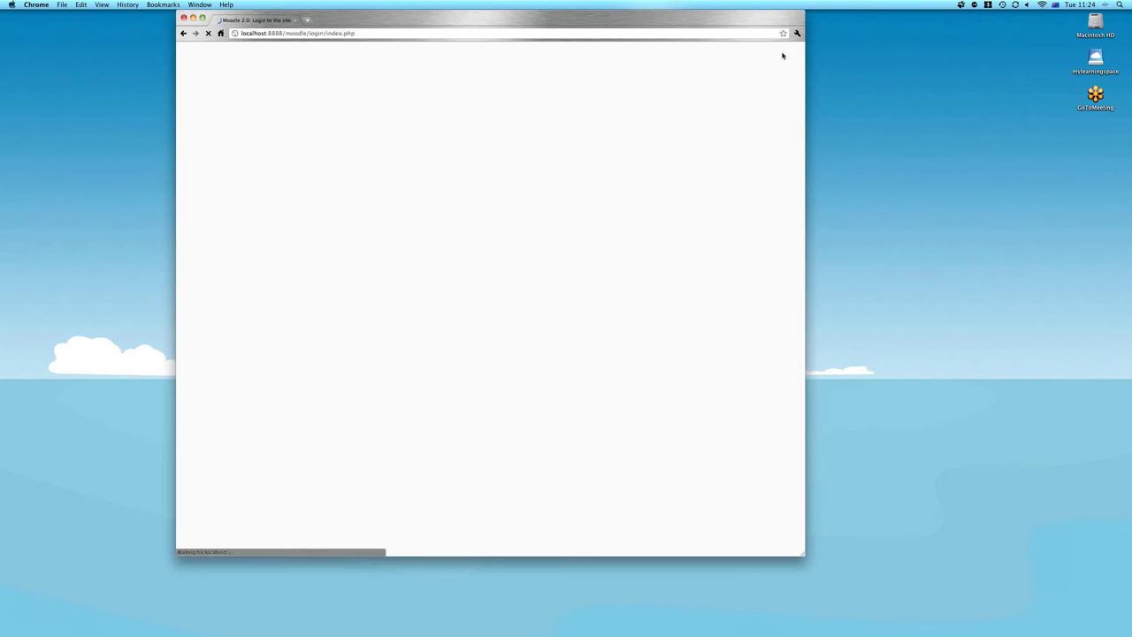
Sign in as admin with the administrator password
{"action": "key", "text": "Tab"}
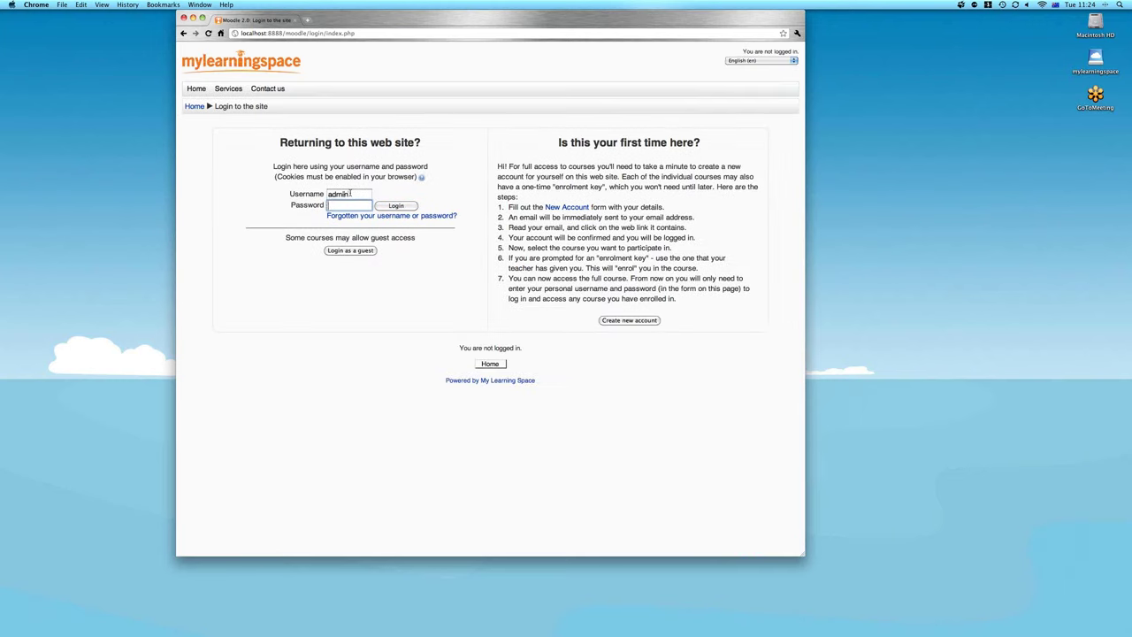
{"action": "type", "text": "pword"}
{"action": "key", "text": "Return"}
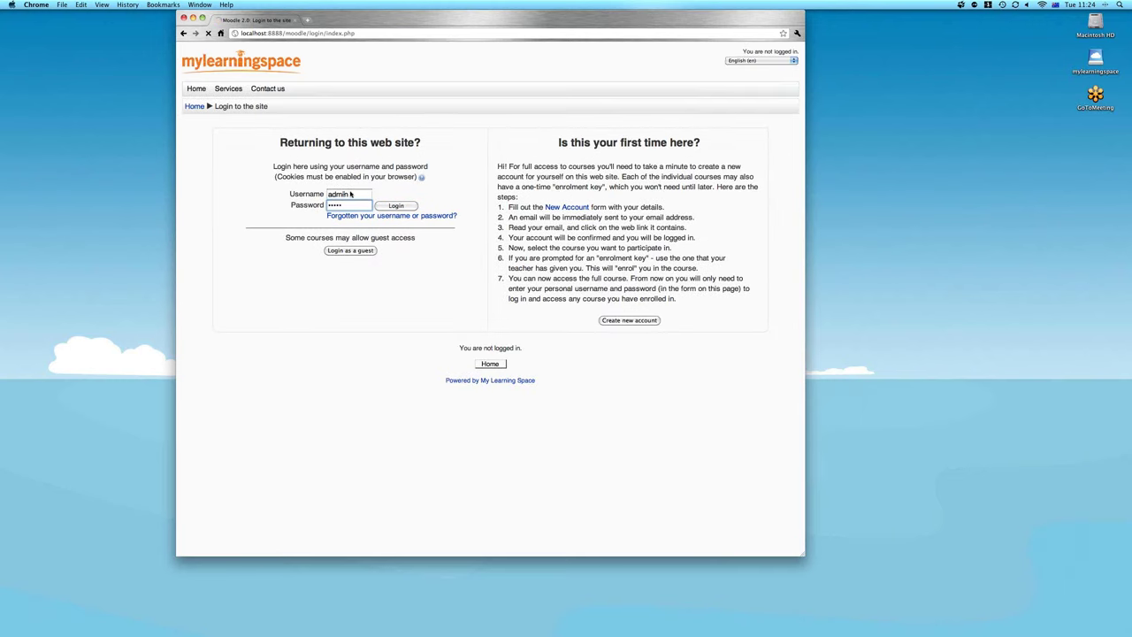
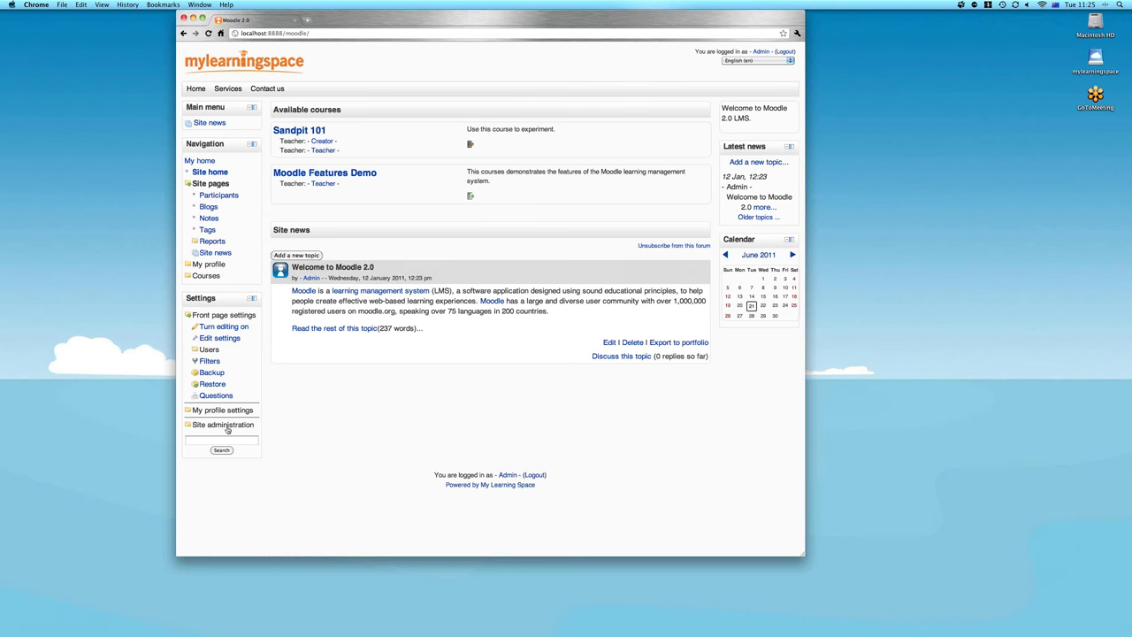
Create a cohort named 'AU' in the System context from Site administration > Cohorts
{"action": "left_click", "coordinate": [223, 425]}
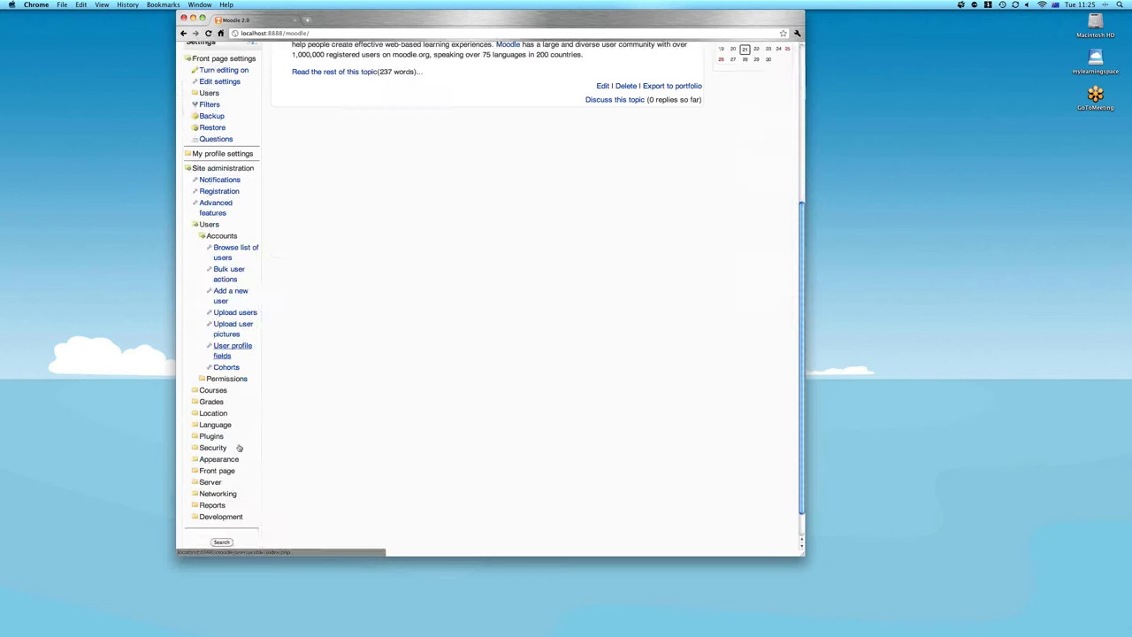
{"action": "left_click", "coordinate": [228, 354]}
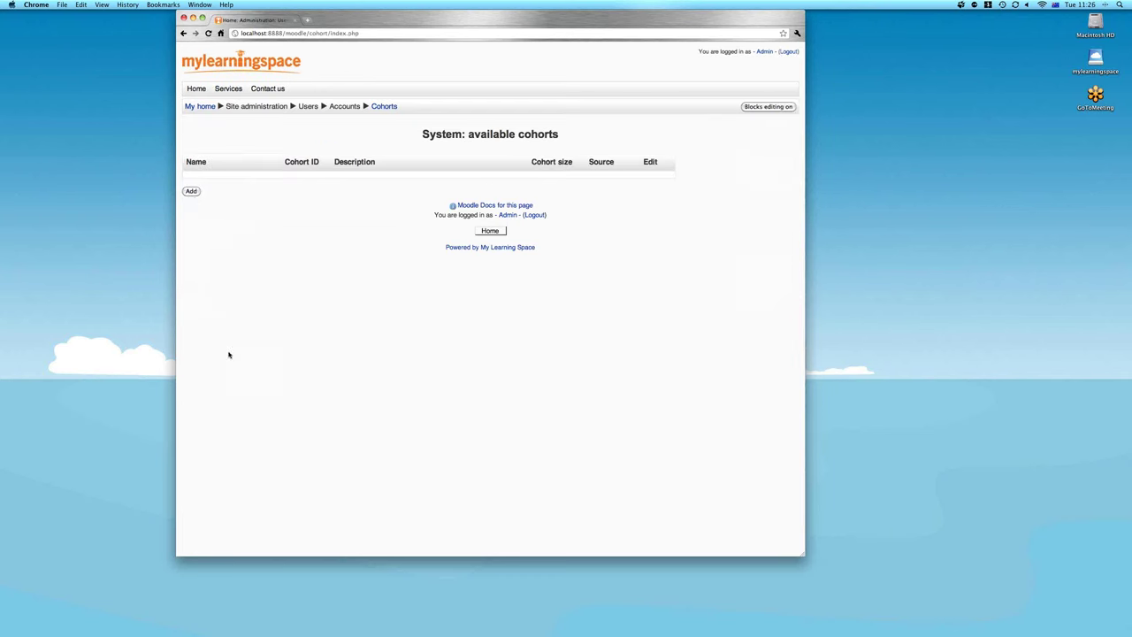
{"action": "left_click", "coordinate": [192, 192]}
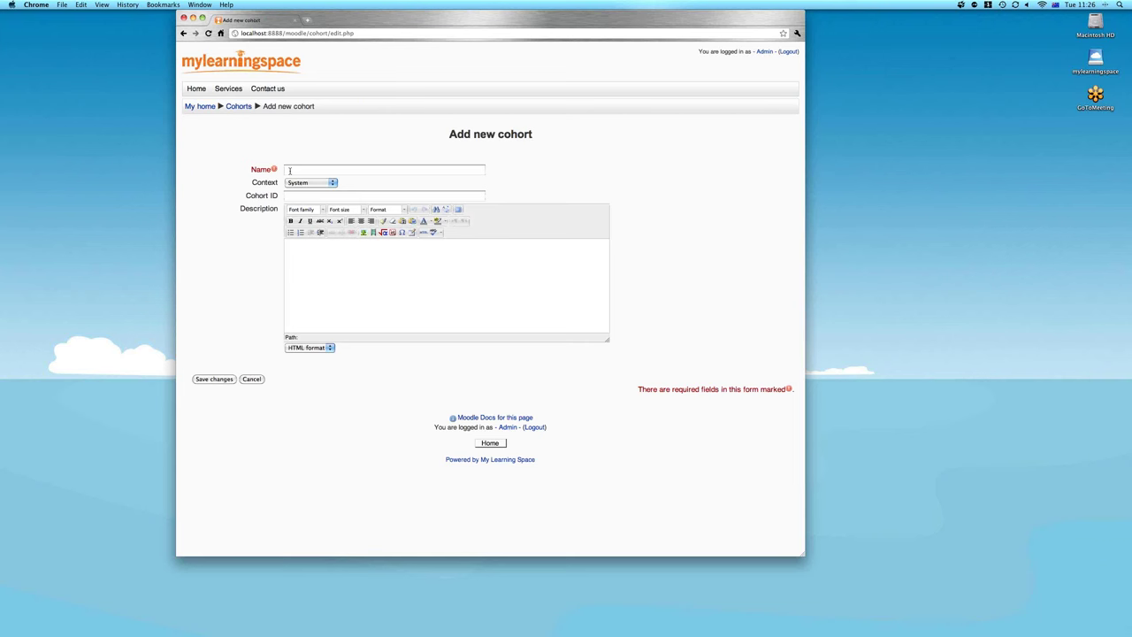
{"action": "left_click", "coordinate": [290, 171]}
{"action": "type", "text": "AU"}
{"action": "left_click", "coordinate": [307, 183]}
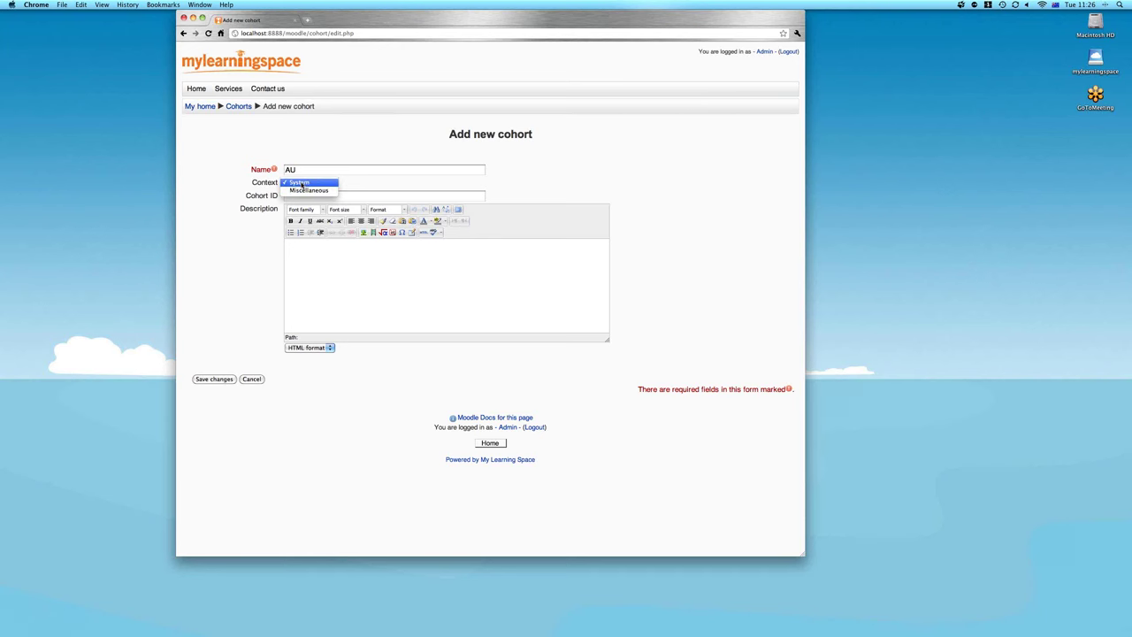
{"action": "left_click", "coordinate": [302, 183]}
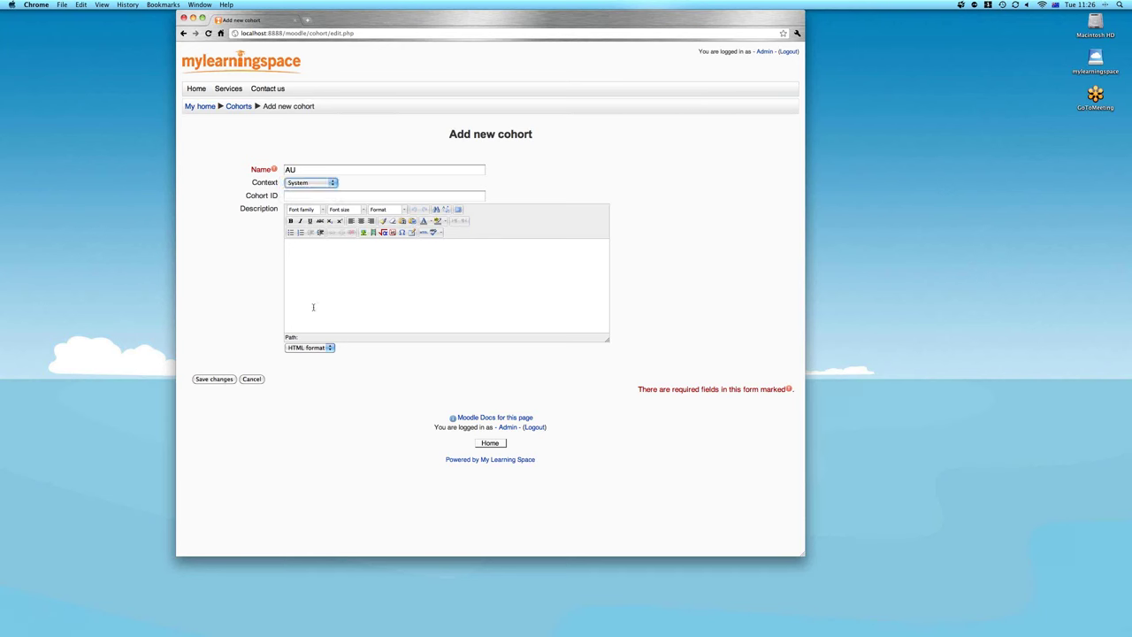
{"action": "left_click", "coordinate": [216, 382]}
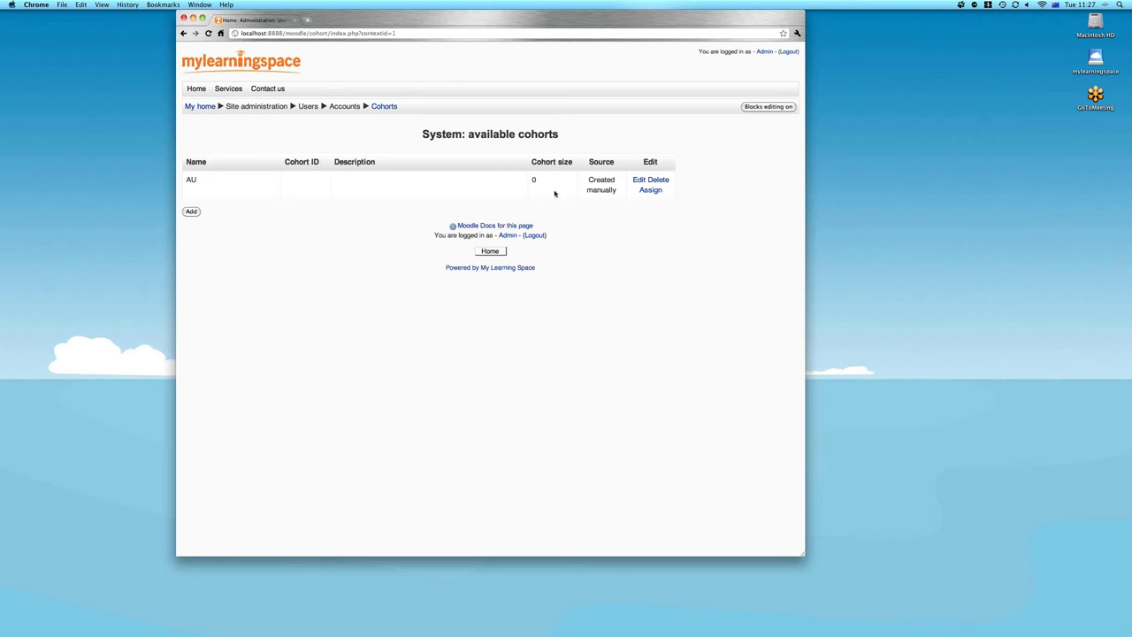
Add Student 1 through Student 8 to the AU cohort and return to the cohorts list
{"action": "left_click", "coordinate": [651, 190]}
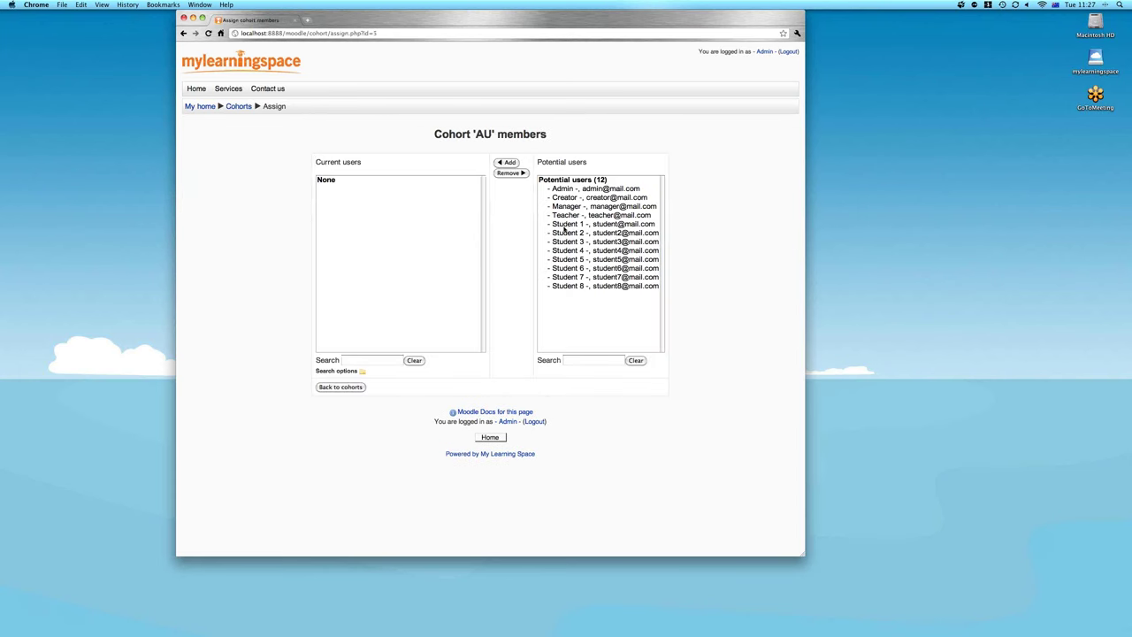
{"action": "left_click", "coordinate": [562, 225]}
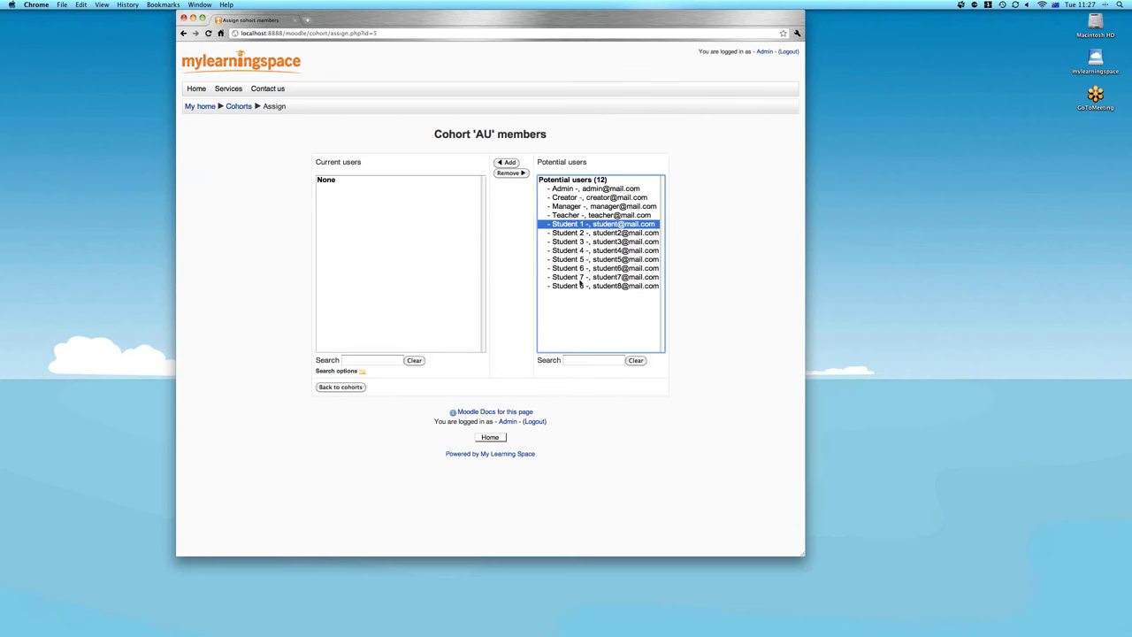
{"action": "left_click", "coordinate": [575, 285], "text": "shift"}
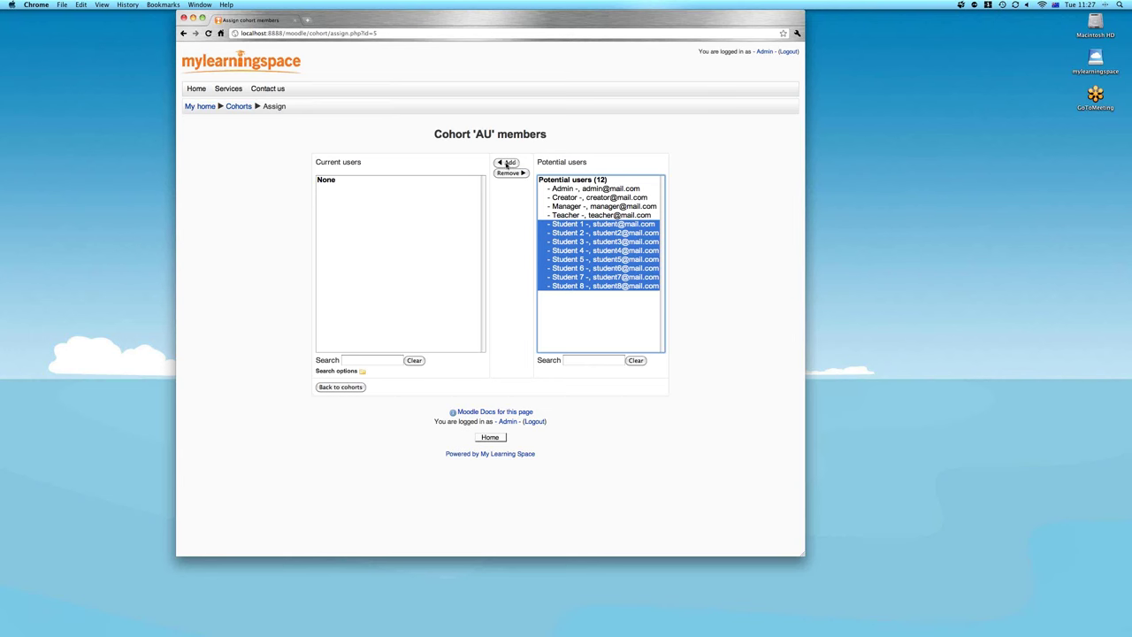
{"action": "left_click", "coordinate": [507, 163]}
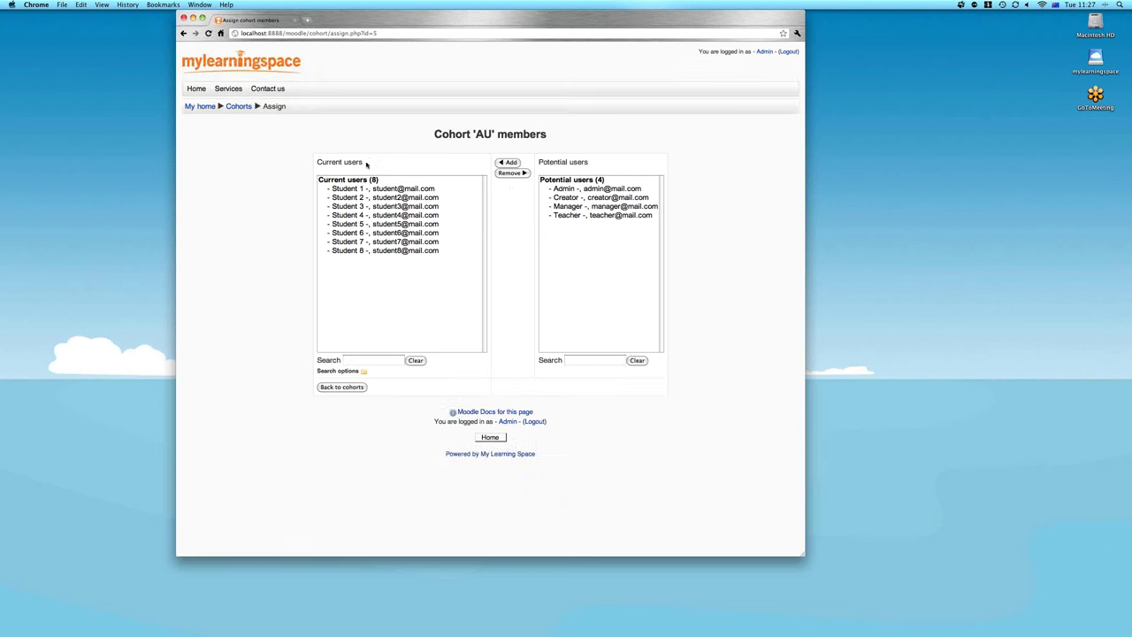
{"action": "left_click", "coordinate": [338, 387]}
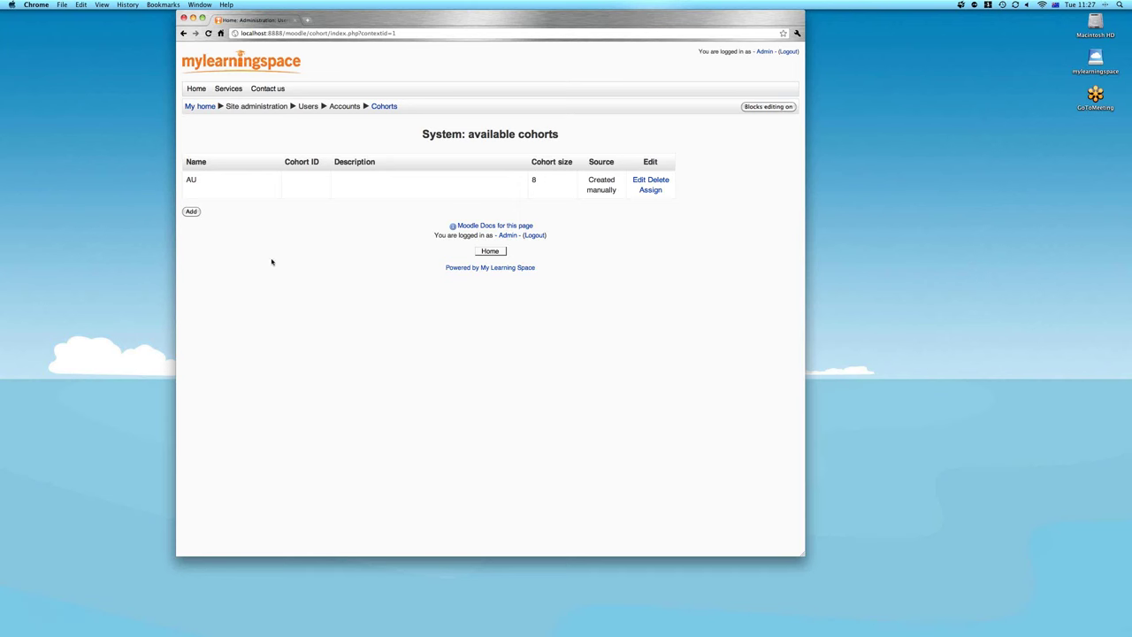
Go from the home page to the Demo course's Enrolment methods page
{"action": "left_click", "coordinate": [200, 106]}
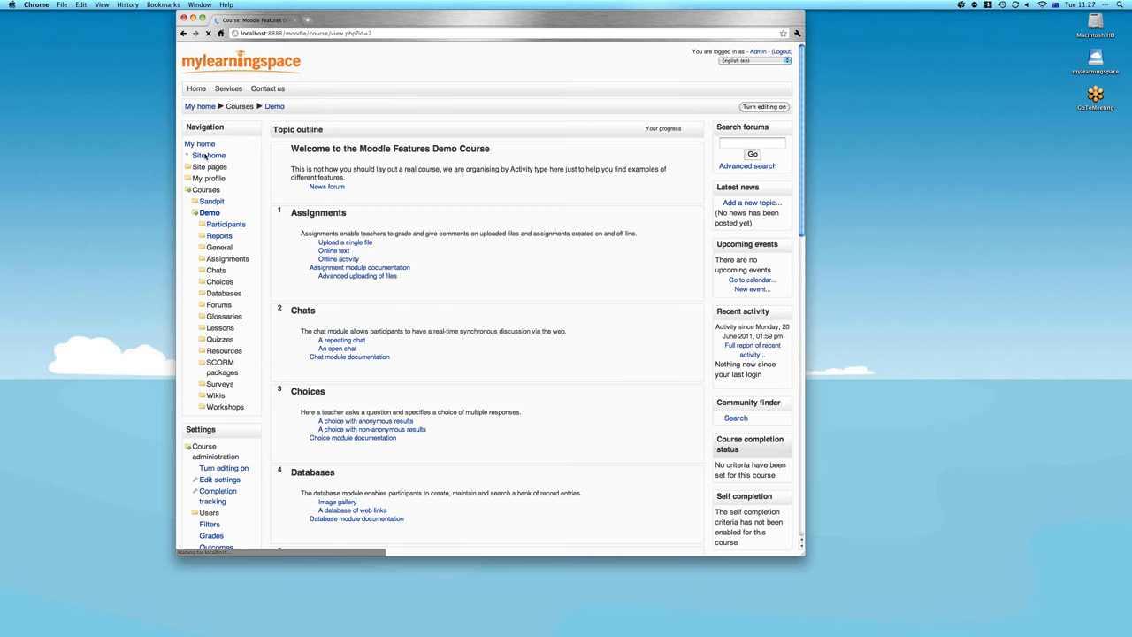
{"action": "left_click", "coordinate": [188, 191]}
{"action": "scroll", "coordinate": [188, 191], "scroll_direction": "down", "scroll_amount": 1}
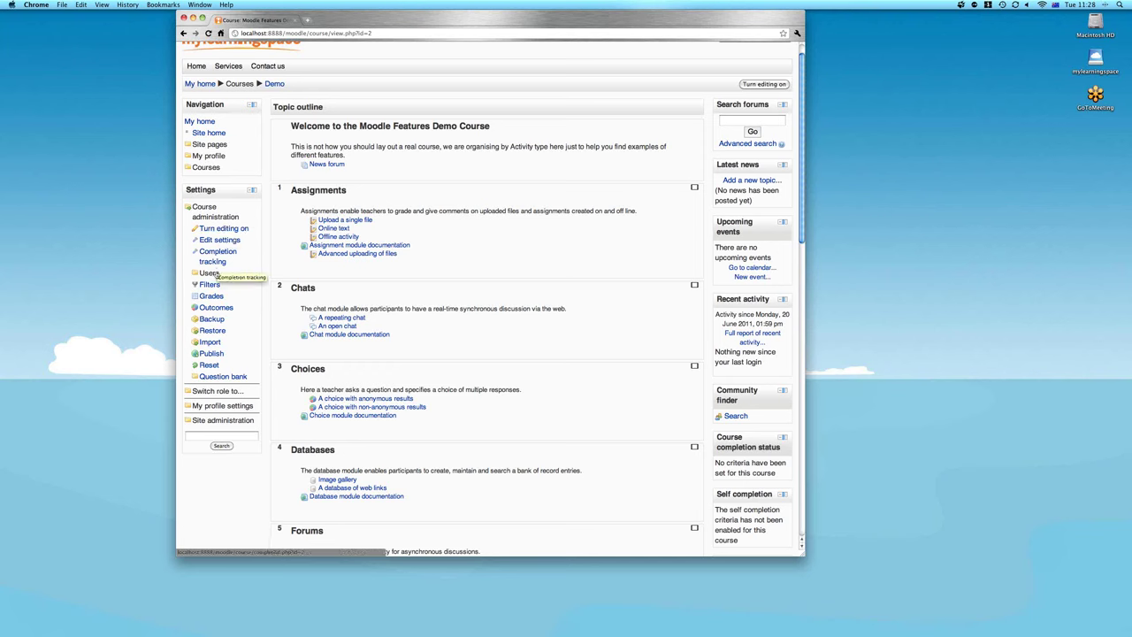
{"action": "left_click", "coordinate": [210, 273]}
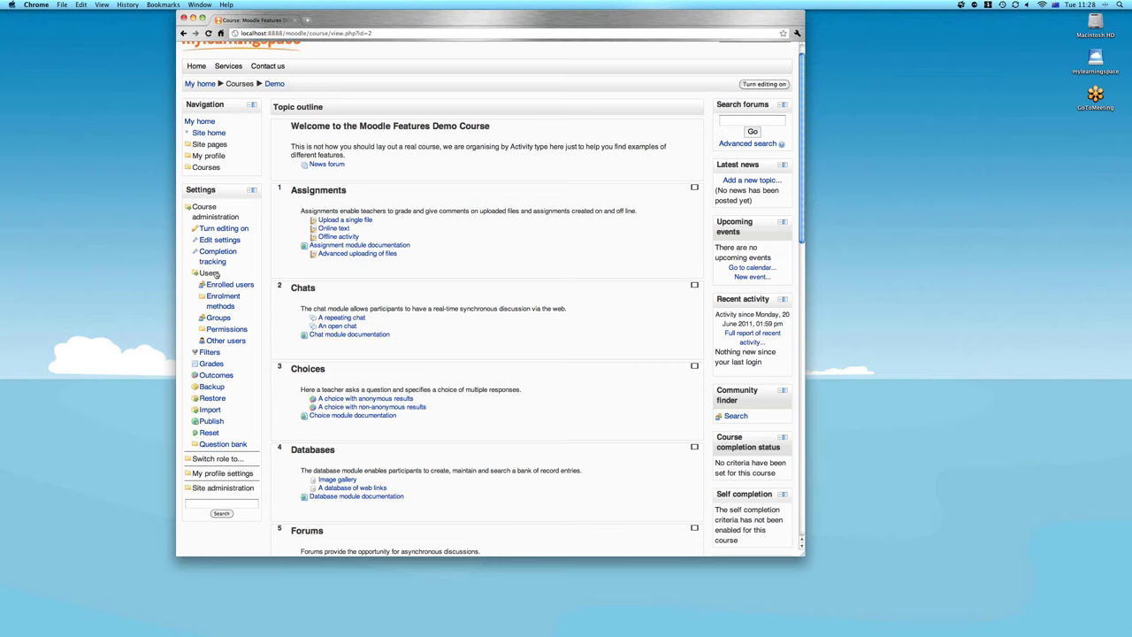
{"action": "left_click", "coordinate": [213, 273]}
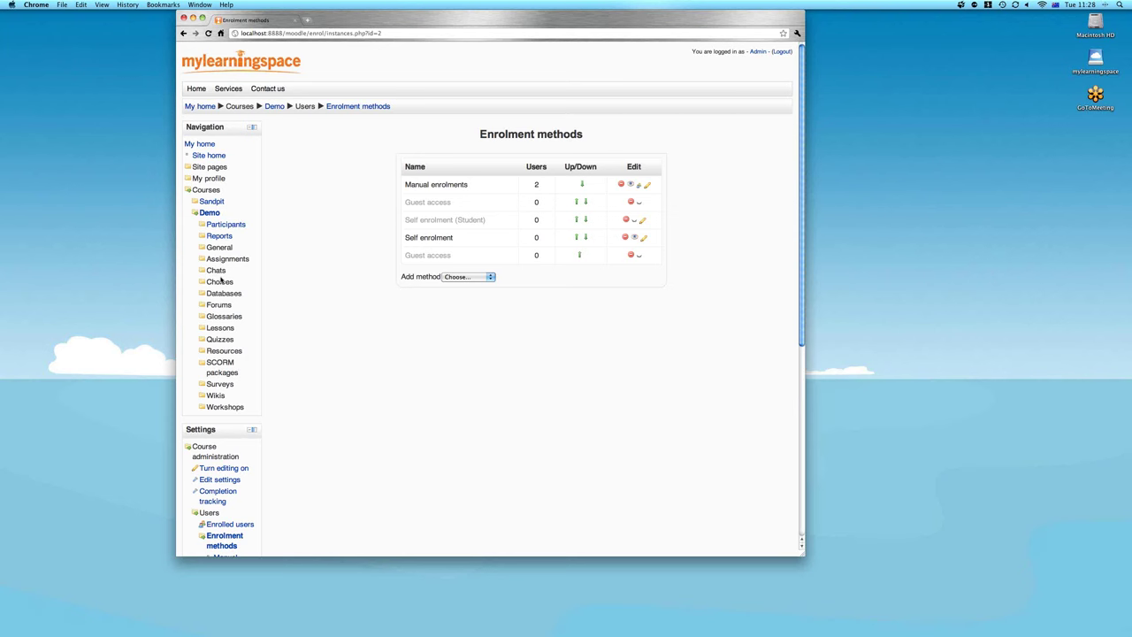
Add a Cohort sync enrolment for cohort AU with the Student role to the Demo course
{"action": "left_click", "coordinate": [452, 278]}
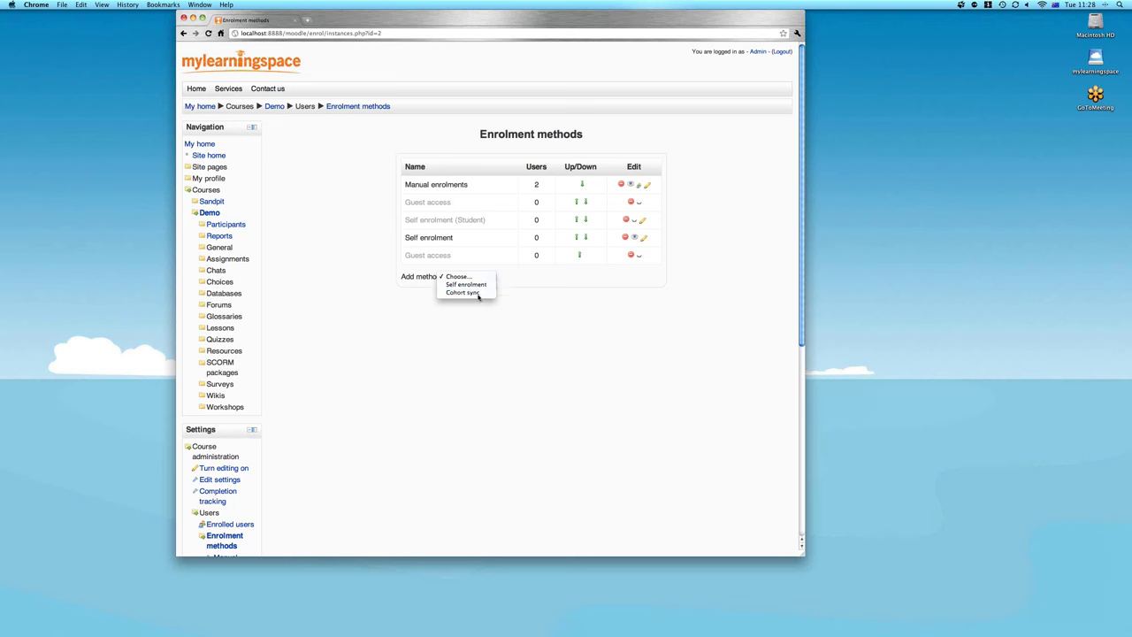
{"action": "left_click", "coordinate": [478, 293]}
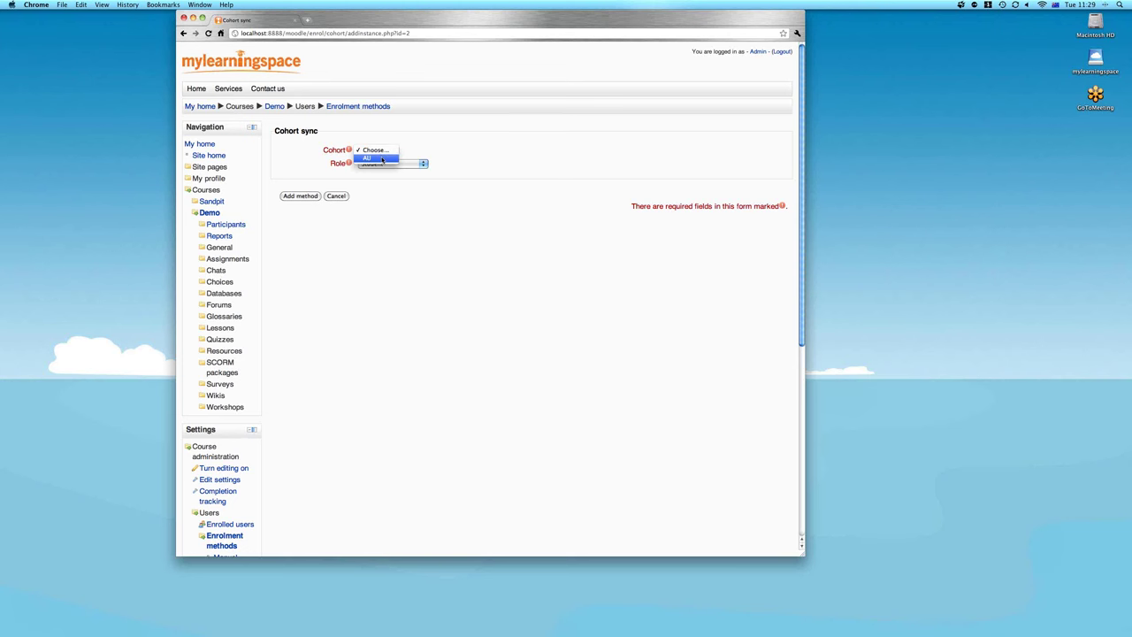
{"action": "left_click", "coordinate": [382, 160]}
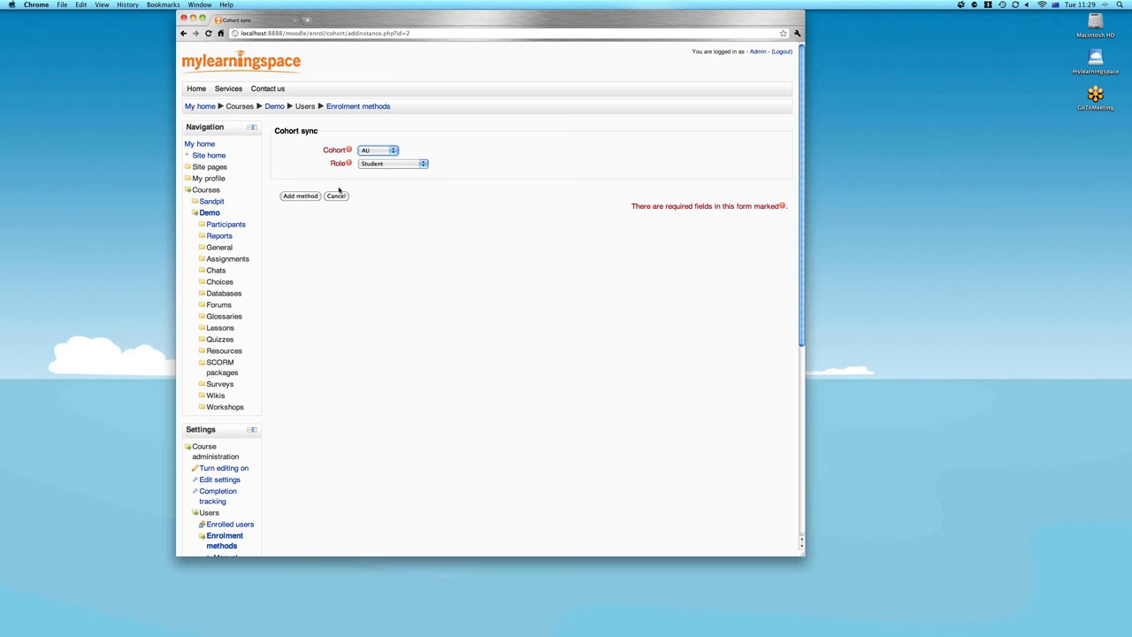
{"action": "left_click", "coordinate": [373, 164]}
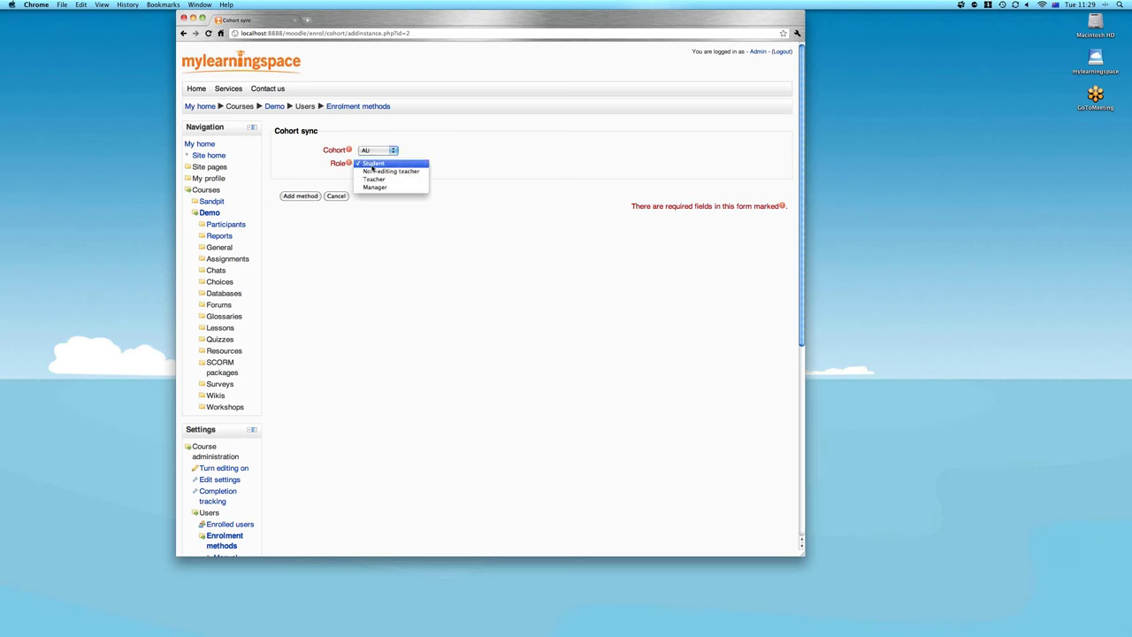
{"action": "left_click", "coordinate": [372, 164]}
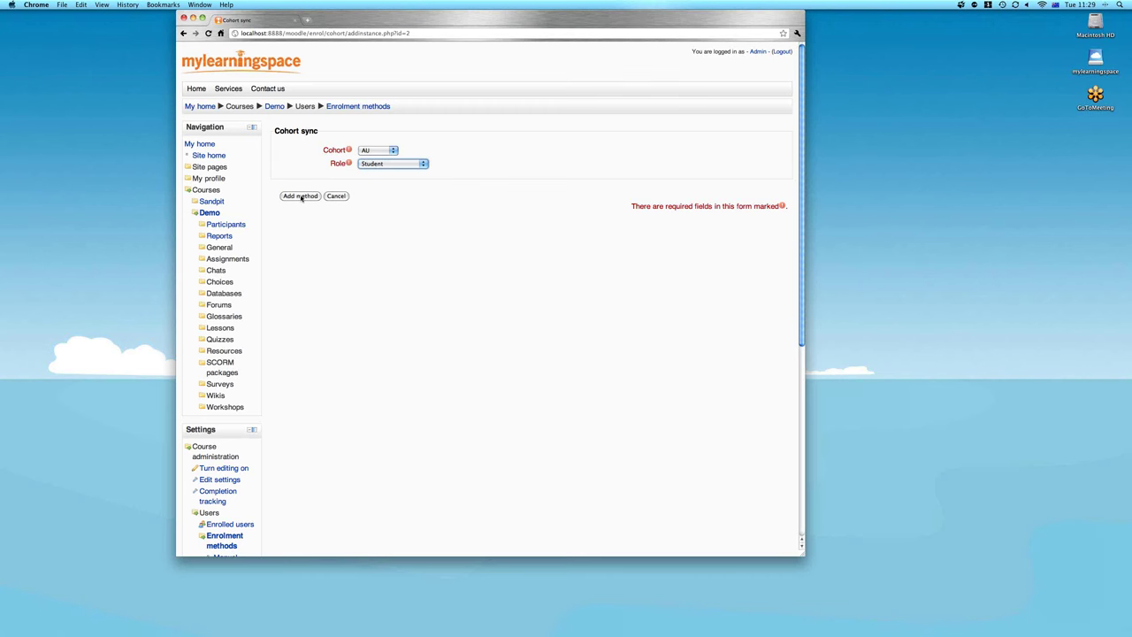
{"action": "left_click", "coordinate": [301, 196]}
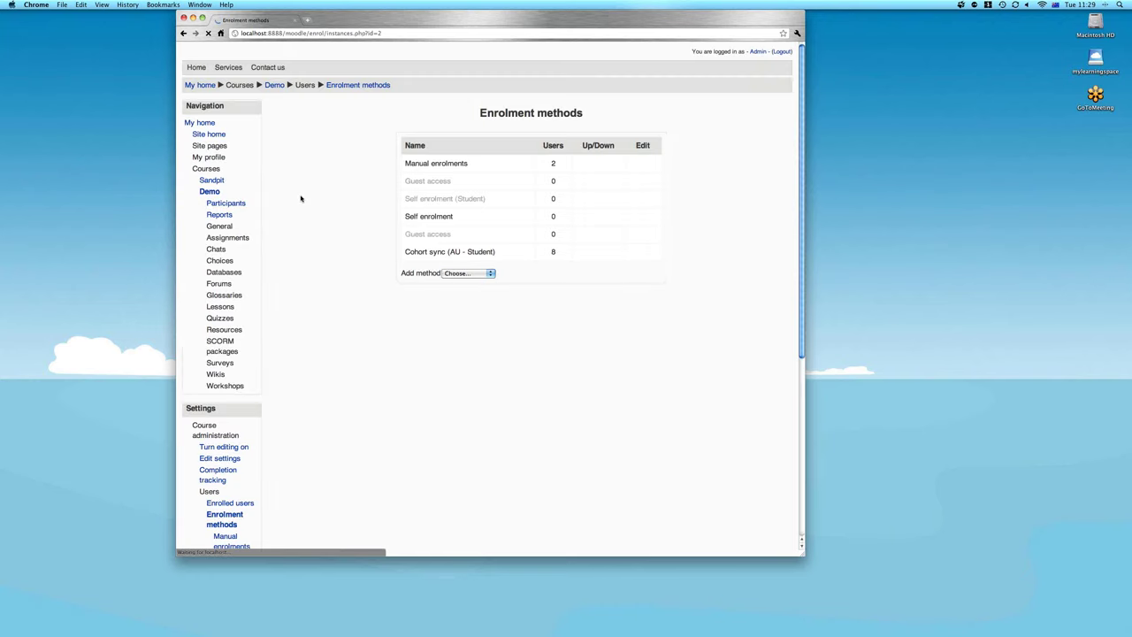
{"action": "left_click_drag", "start_coordinate": [404, 273], "coordinate": [548, 275]}
{"action": "left_click", "coordinate": [549, 274]}
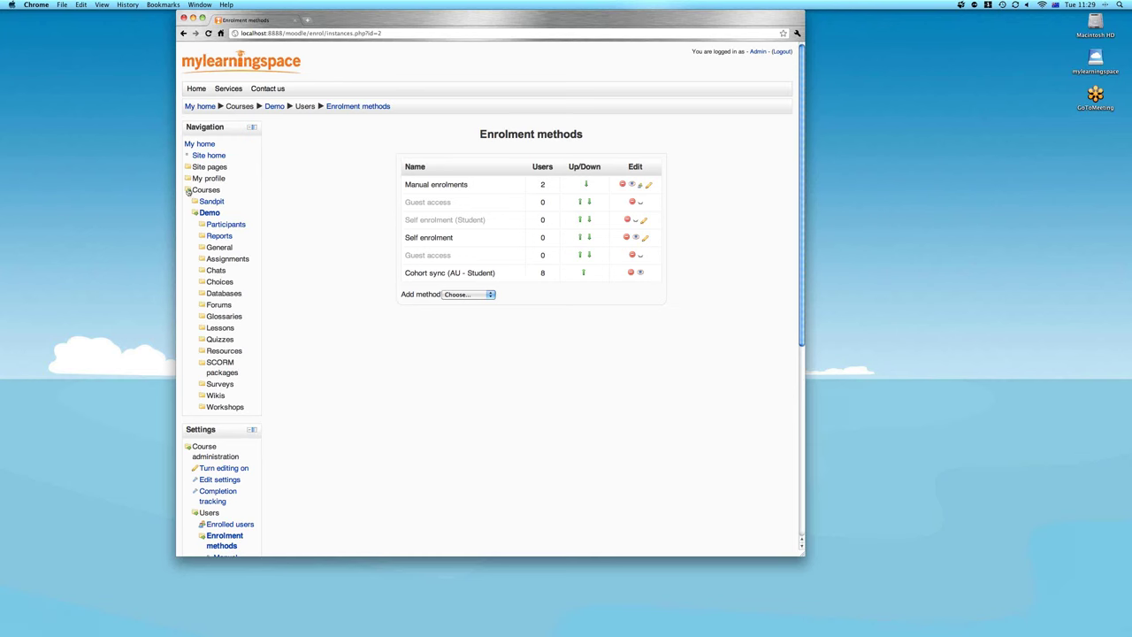
Go back to Site administration > Cohorts and open the AU cohort's member assignment page
{"action": "left_click", "coordinate": [188, 191]}
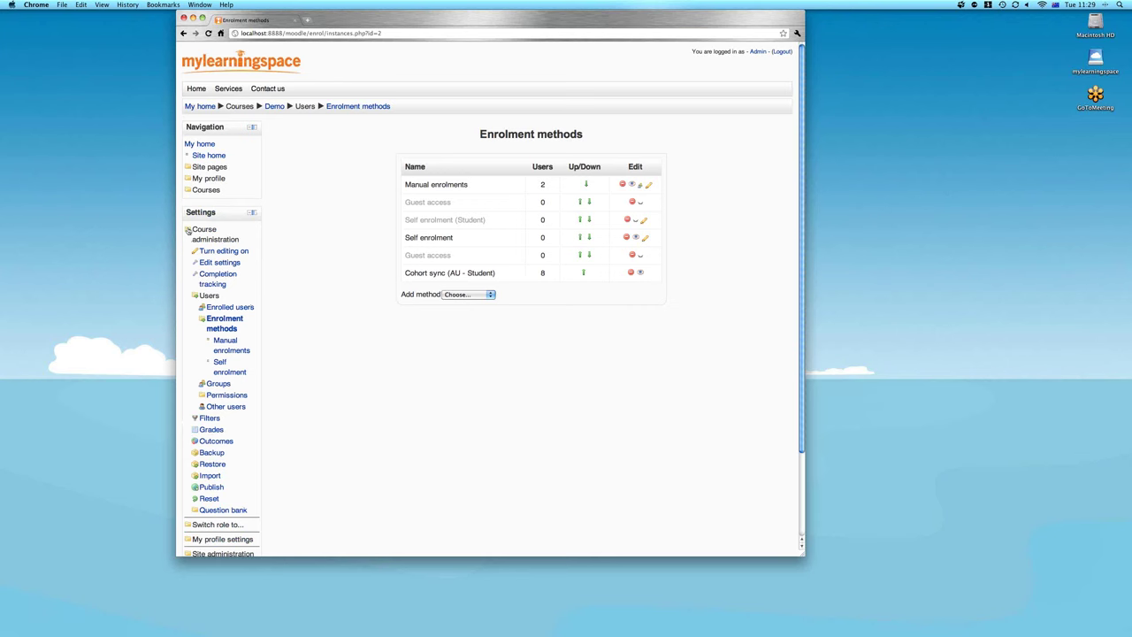
{"action": "left_click", "coordinate": [189, 230]}
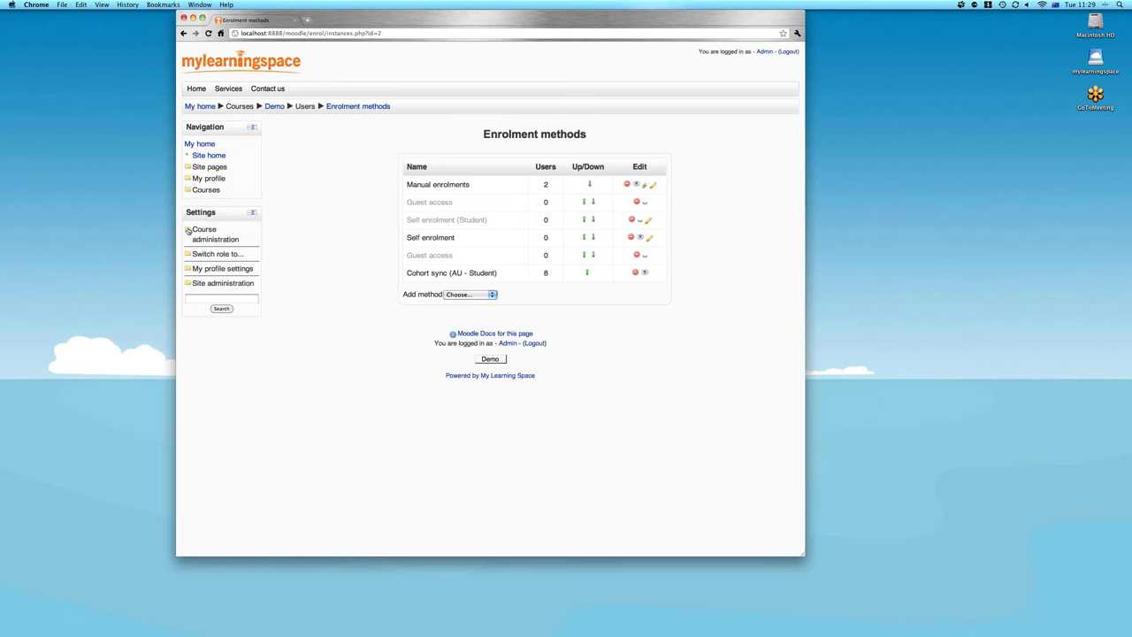
{"action": "left_click", "coordinate": [188, 283]}
{"action": "left_click", "coordinate": [215, 342]}
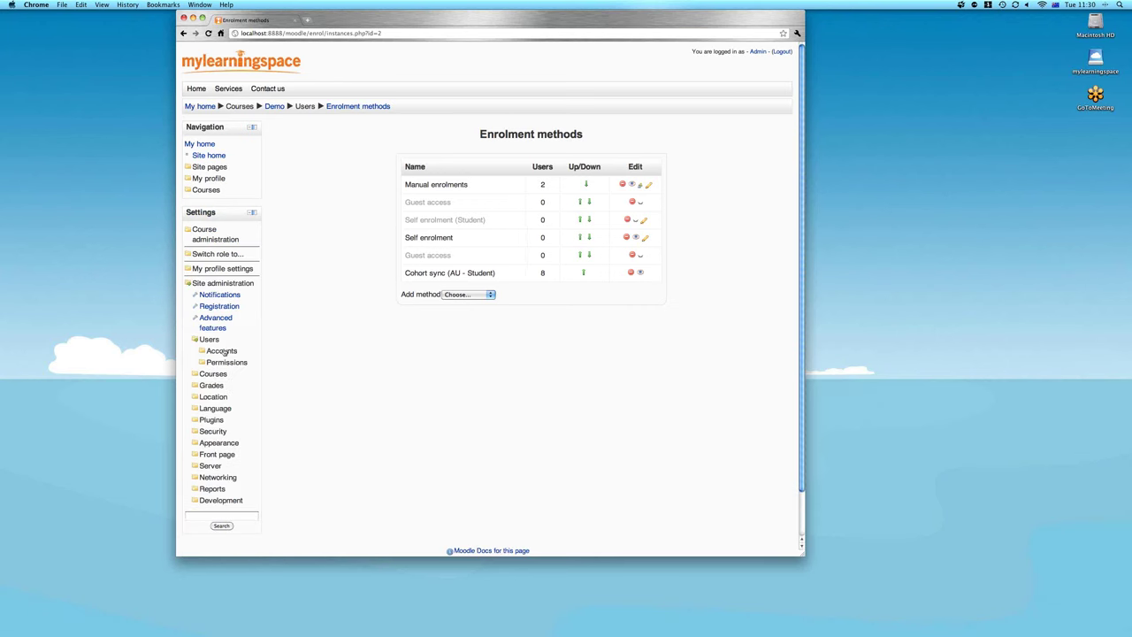
{"action": "left_click", "coordinate": [221, 350]}
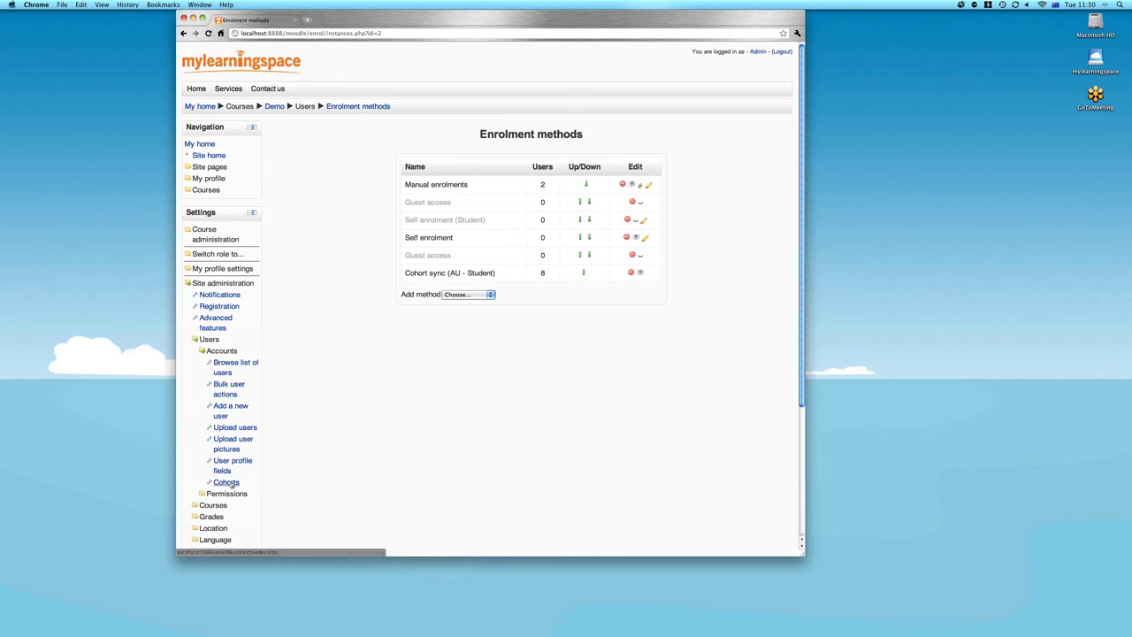
{"action": "left_click", "coordinate": [229, 483]}
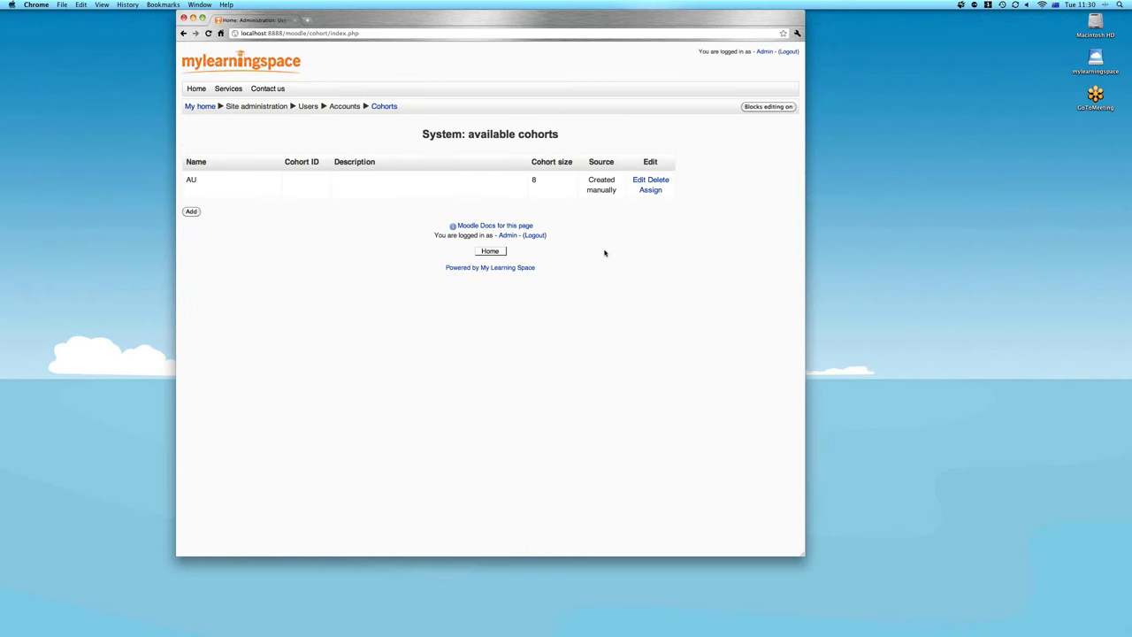
{"action": "left_click", "coordinate": [648, 190]}
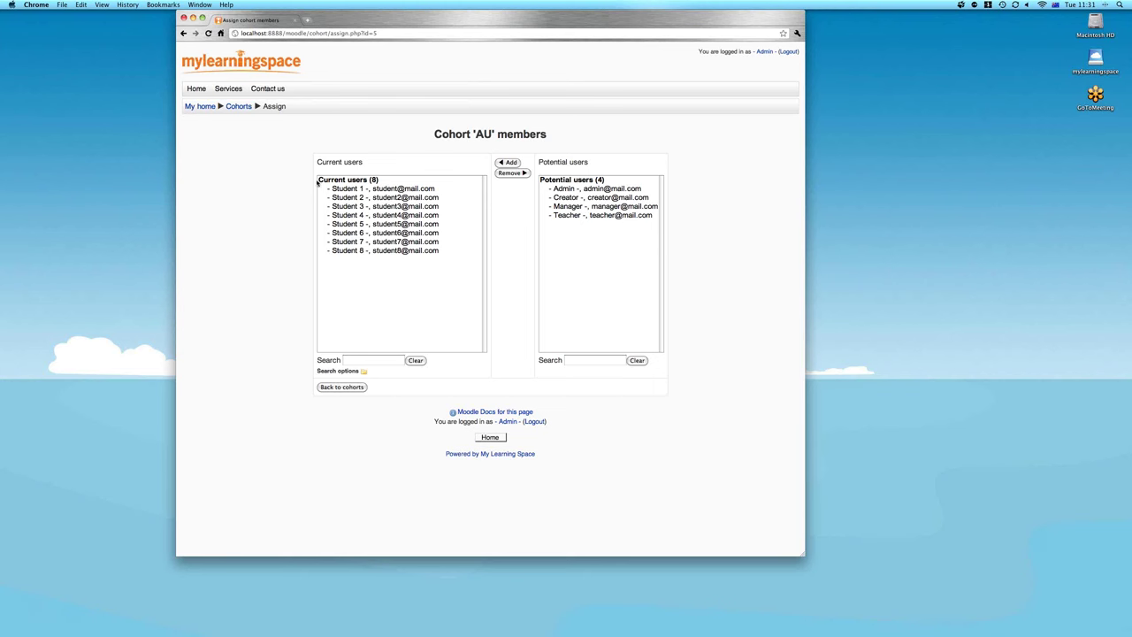
Return to My home and open the Sandpit 101 course
{"action": "left_click", "coordinate": [200, 107]}
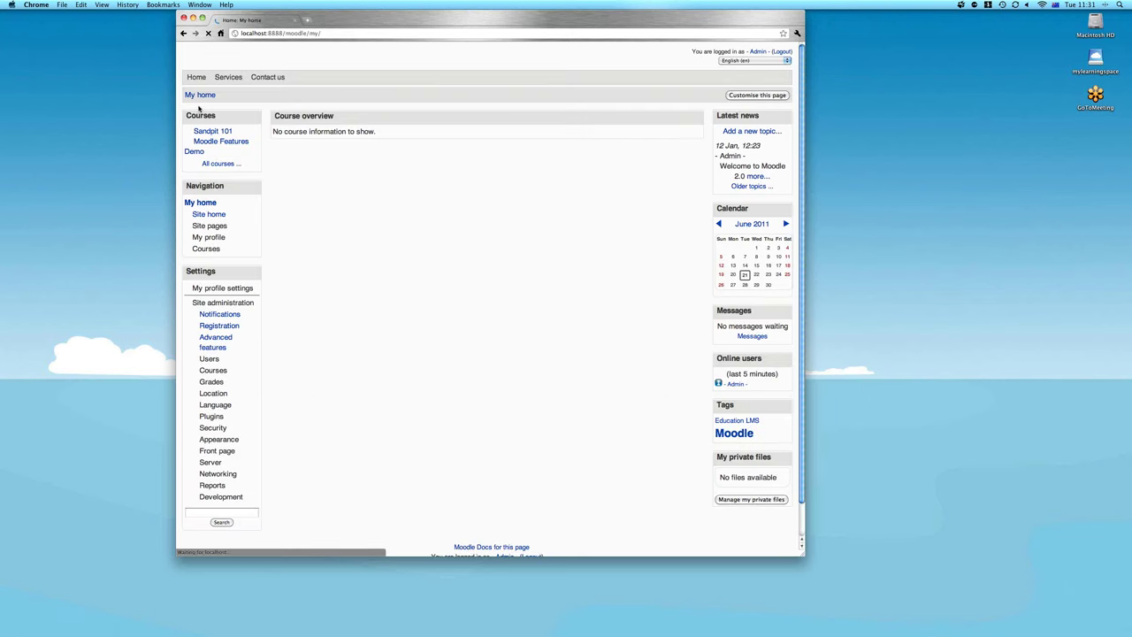
{"action": "left_click", "coordinate": [215, 142]}
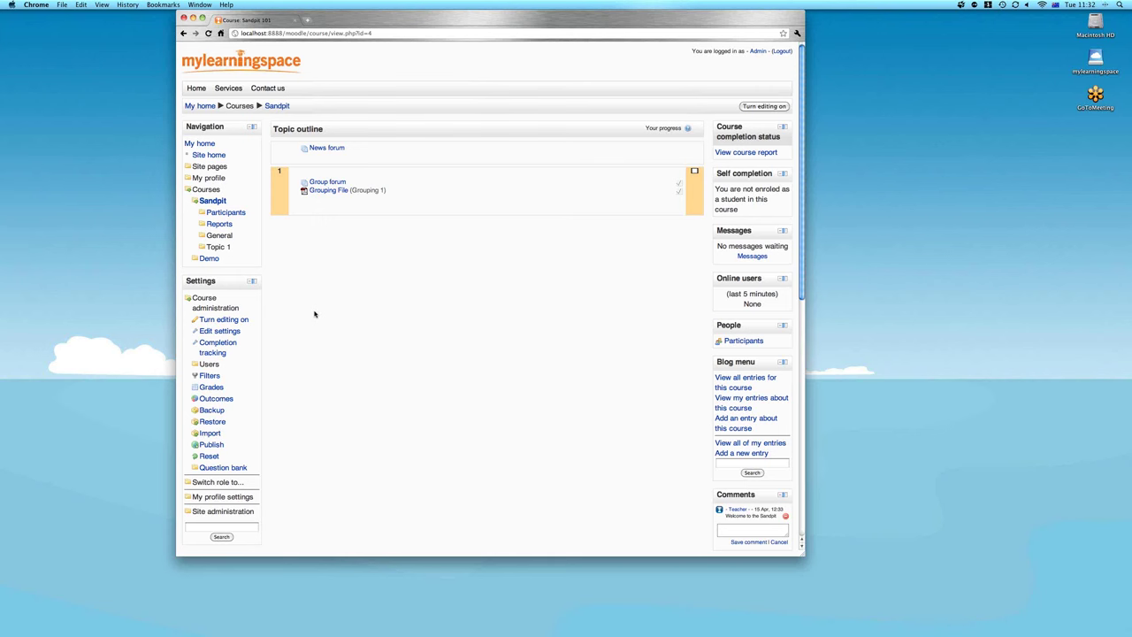
Open Advanced features and check that completion tracking and conditional access are enabled
{"action": "left_click", "coordinate": [215, 305]}
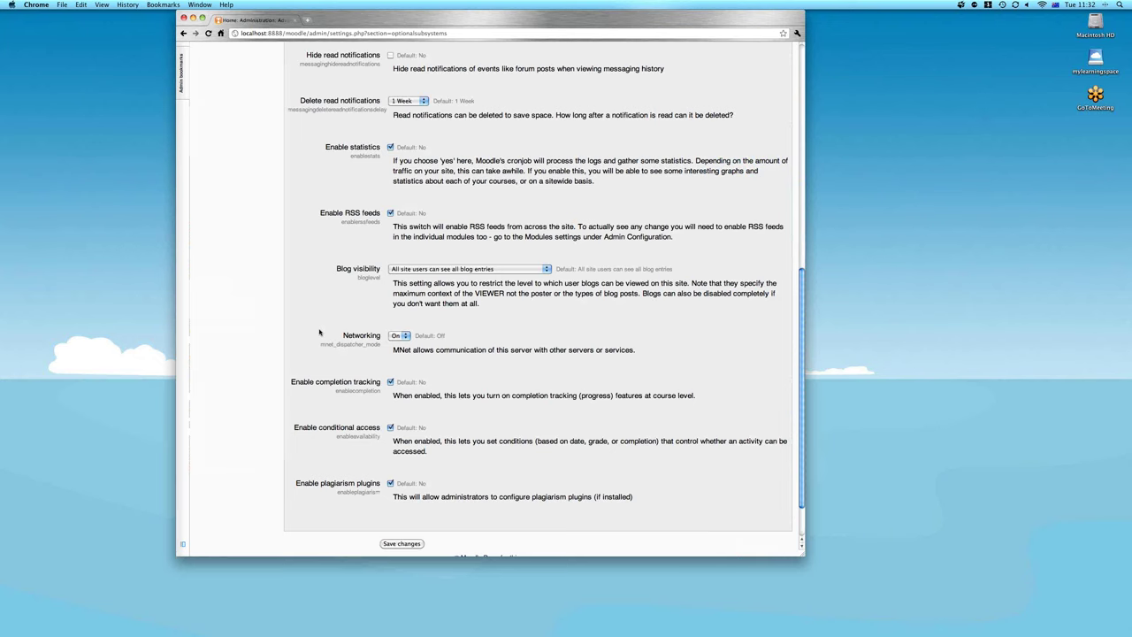
{"action": "scroll", "coordinate": [319, 333], "scroll_direction": "up", "scroll_amount": 5}
{"action": "scroll", "coordinate": [433, 418], "scroll_direction": "down", "scroll_amount": 5}
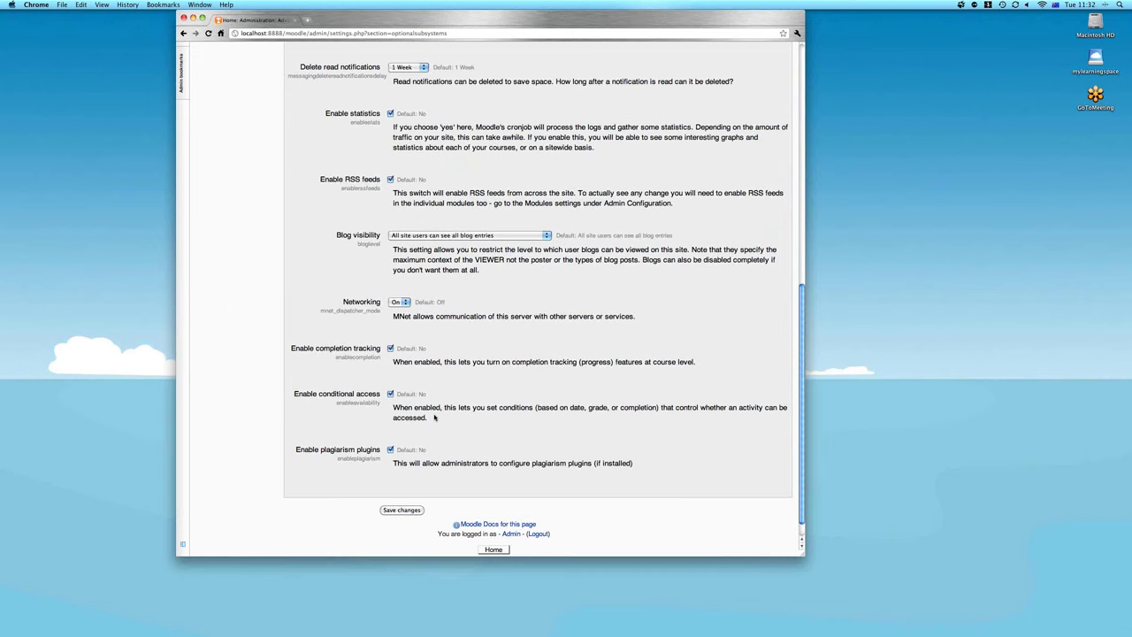
{"action": "scroll", "coordinate": [434, 417], "scroll_direction": "up", "scroll_amount": 20}
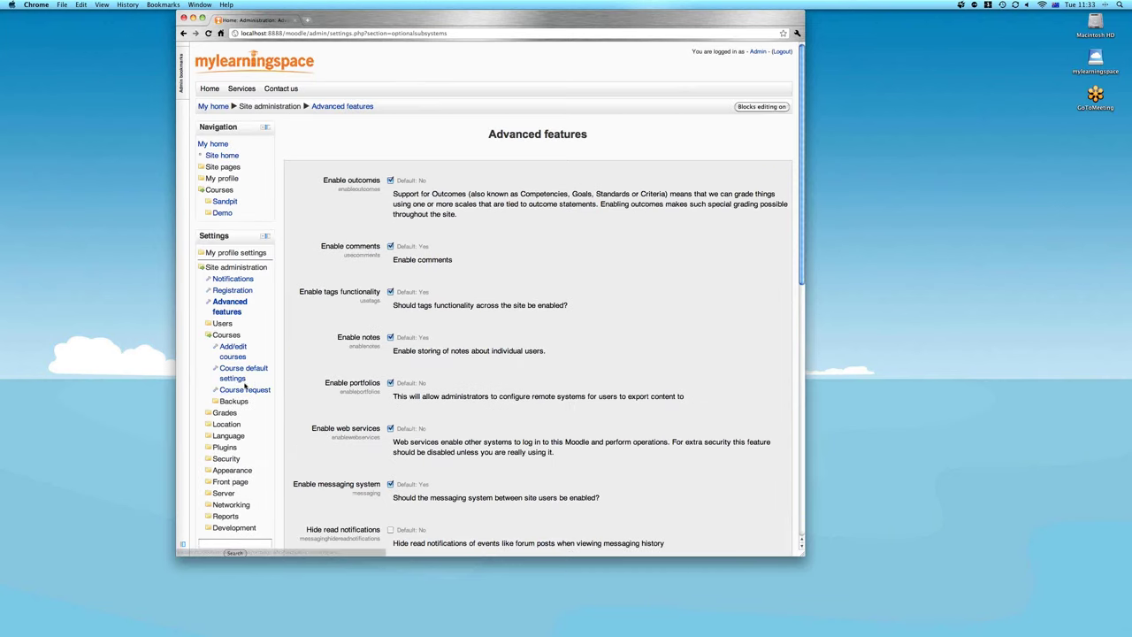
Review Student progress in Course default settings, then go back to the Sandpit 101 course
{"action": "left_click", "coordinate": [236, 378]}
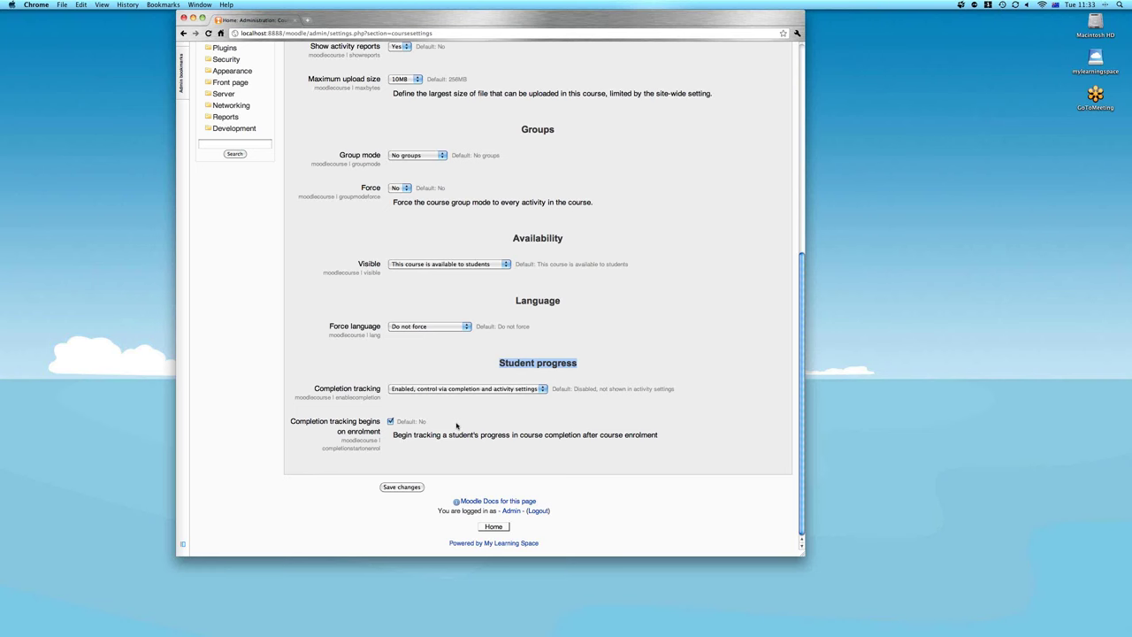
{"action": "scroll", "coordinate": [457, 425], "scroll_direction": "up", "scroll_amount": 5}
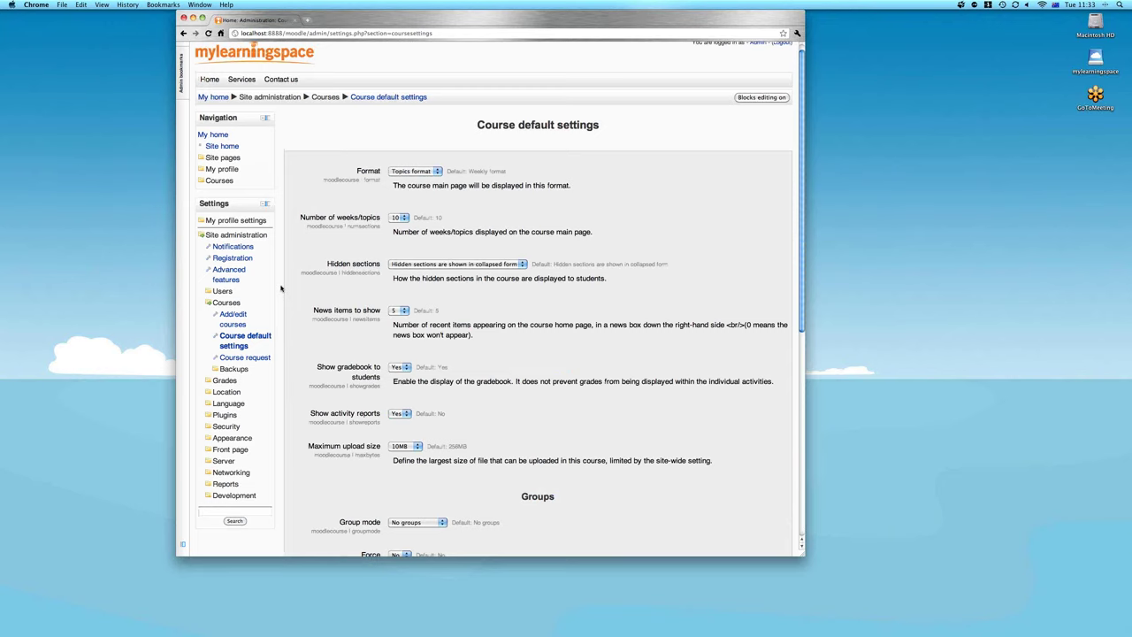
{"action": "key", "text": "super+bracketleft"}
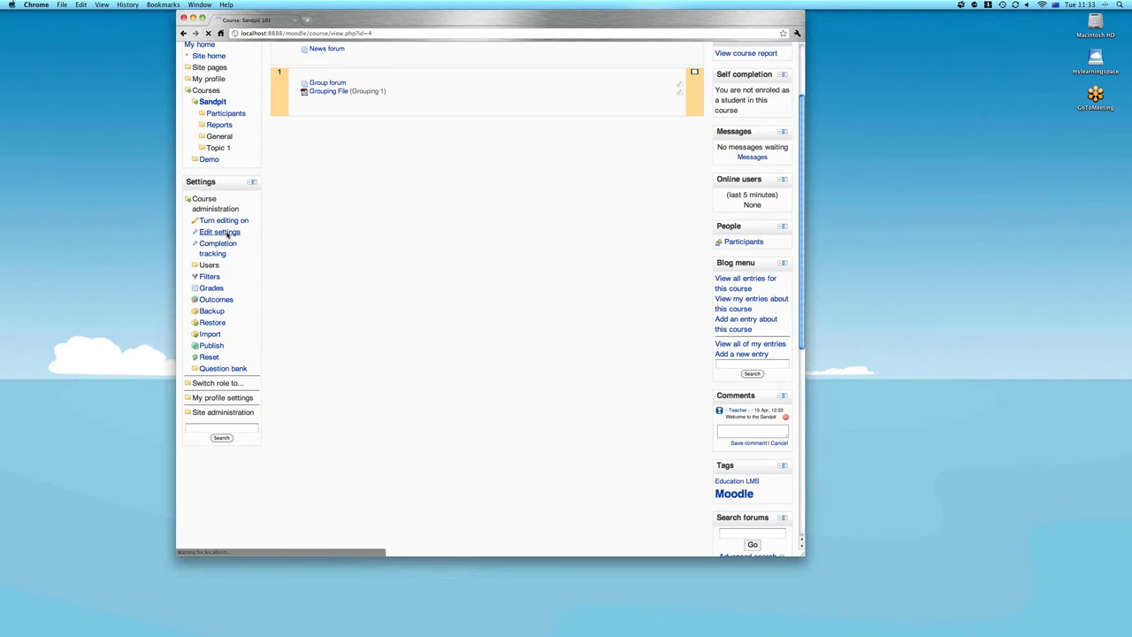
Review the Sandpit course's Student progress settings, then return to its course page
{"action": "left_click", "coordinate": [221, 233]}
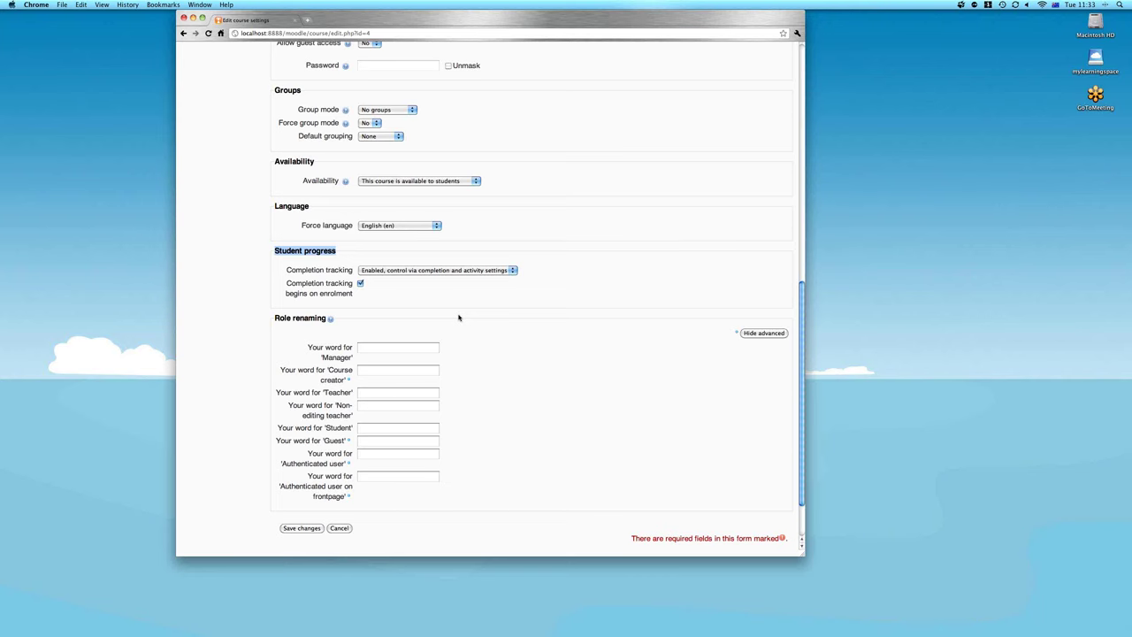
{"action": "scroll", "coordinate": [458, 318], "scroll_direction": "up", "scroll_amount": 15}
{"action": "left_click", "coordinate": [212, 202]}
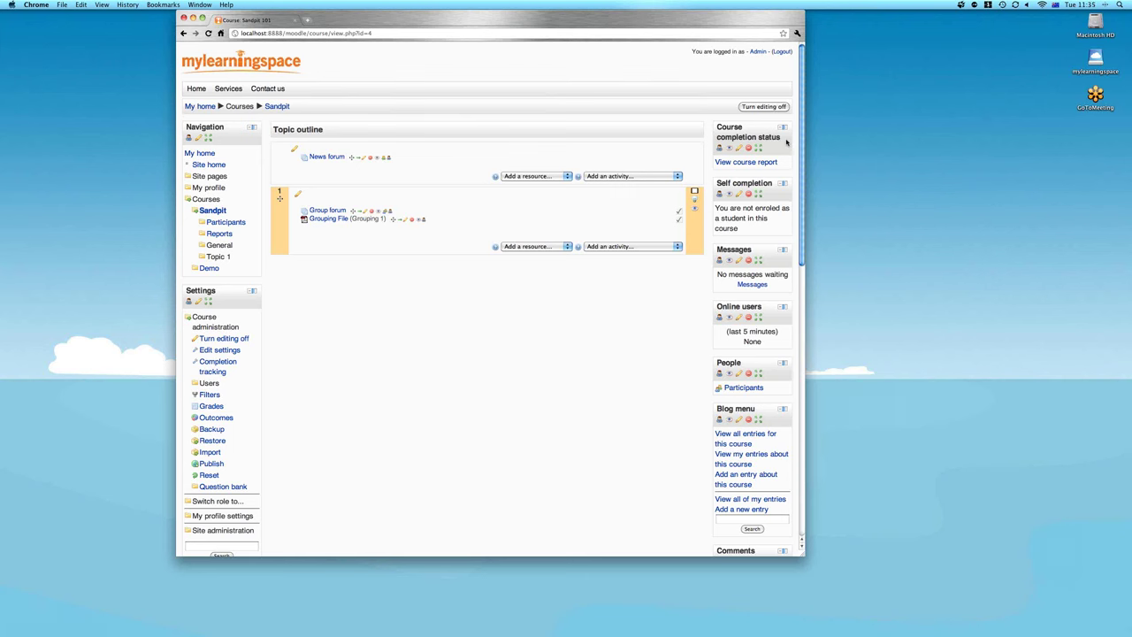
{"action": "left_click_drag", "start_coordinate": [779, 138], "coordinate": [717, 127]}
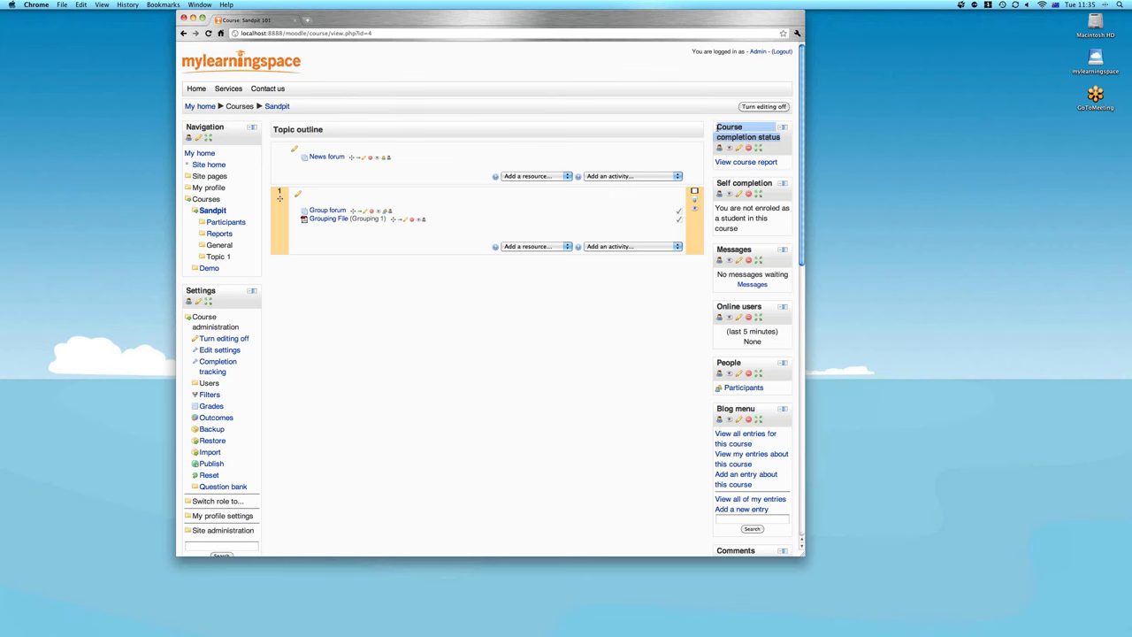
{"action": "left_click", "coordinate": [773, 185]}
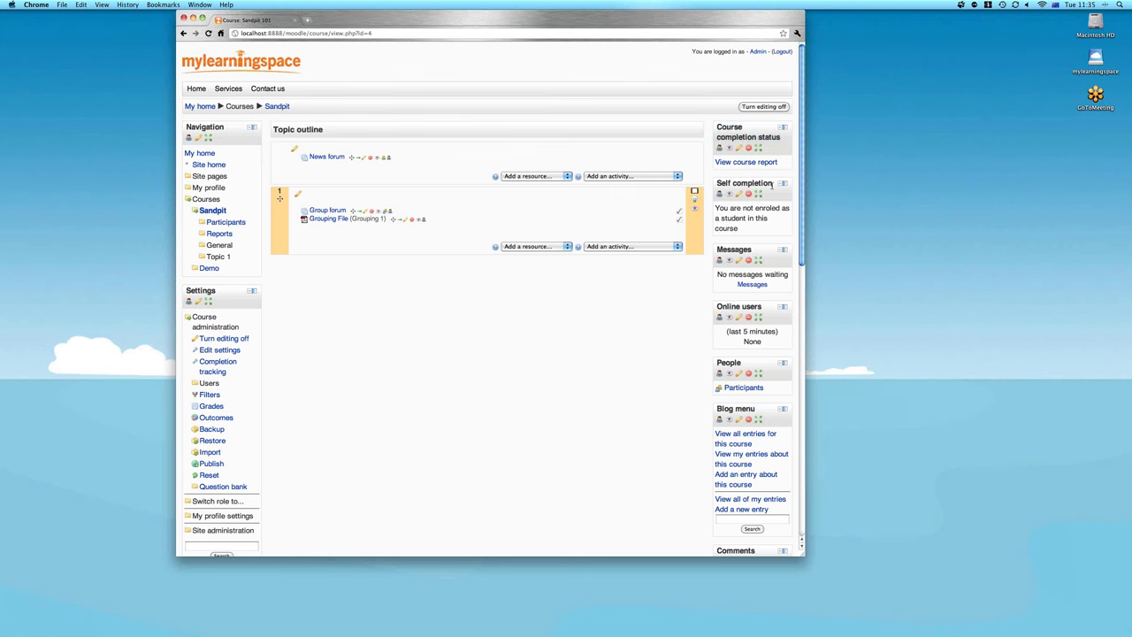
{"action": "left_click_drag", "start_coordinate": [762, 183], "coordinate": [717, 183]}
{"action": "left_click", "coordinate": [662, 152]}
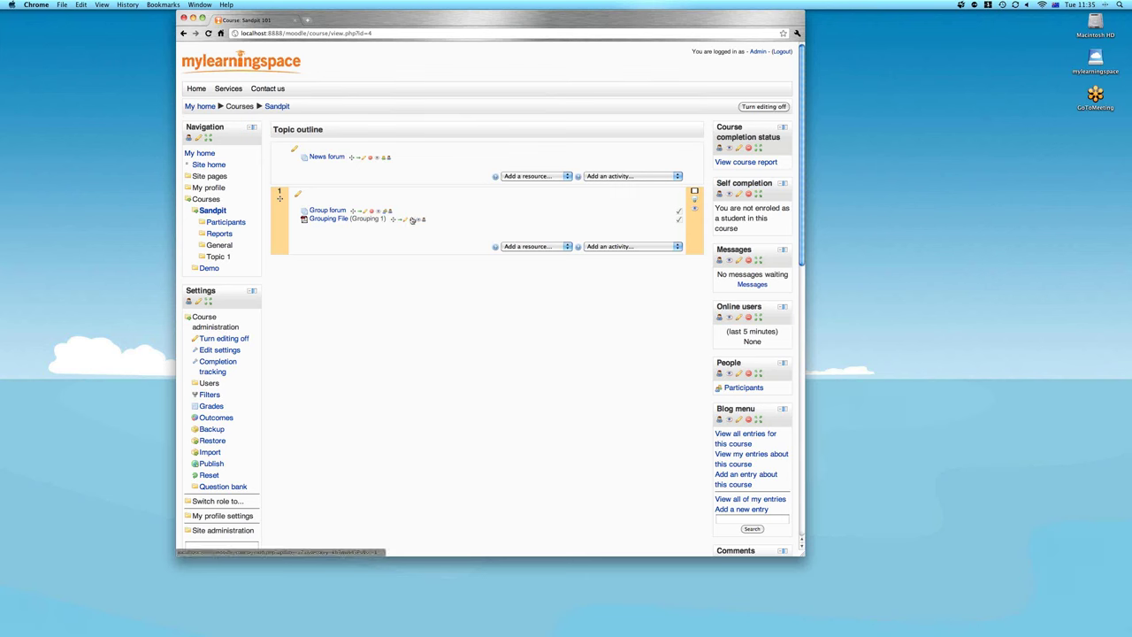
Make the Group forum complete automatically once students view it and post, then save
{"action": "left_click", "coordinate": [367, 212]}
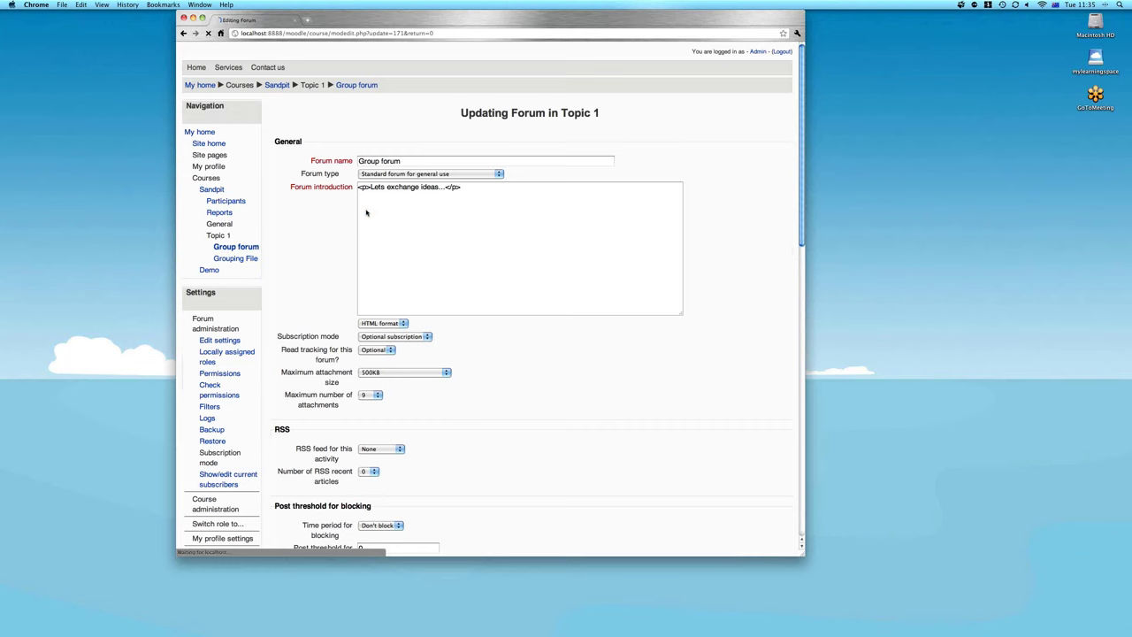
{"action": "scroll", "coordinate": [606, 348], "scroll_direction": "down", "scroll_amount": 5}
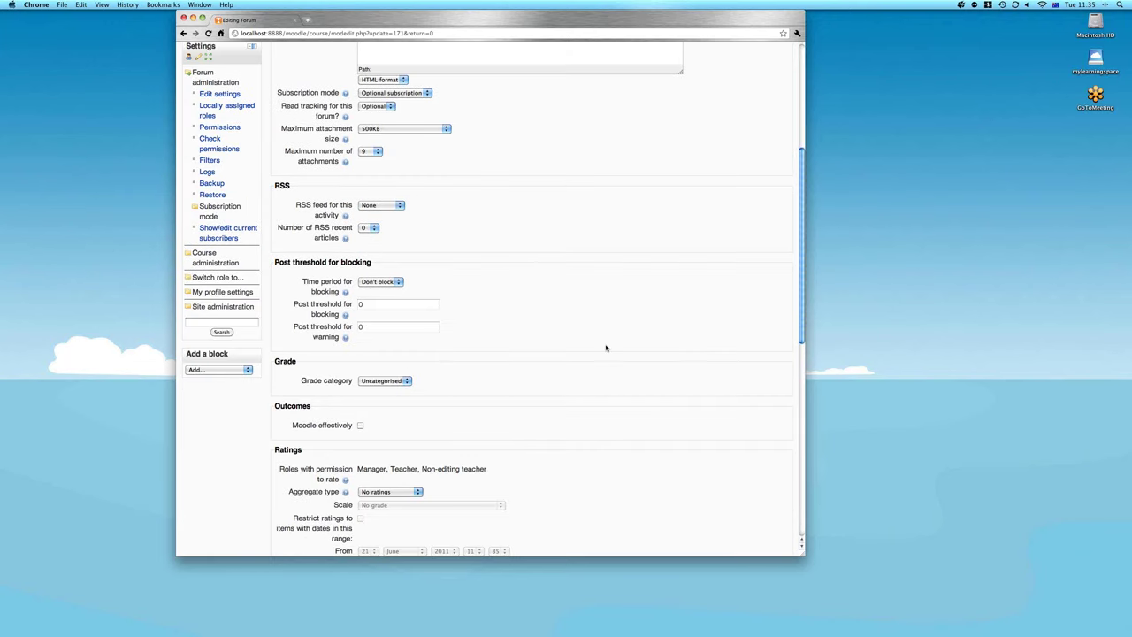
{"action": "scroll", "coordinate": [606, 347], "scroll_direction": "down", "scroll_amount": 10}
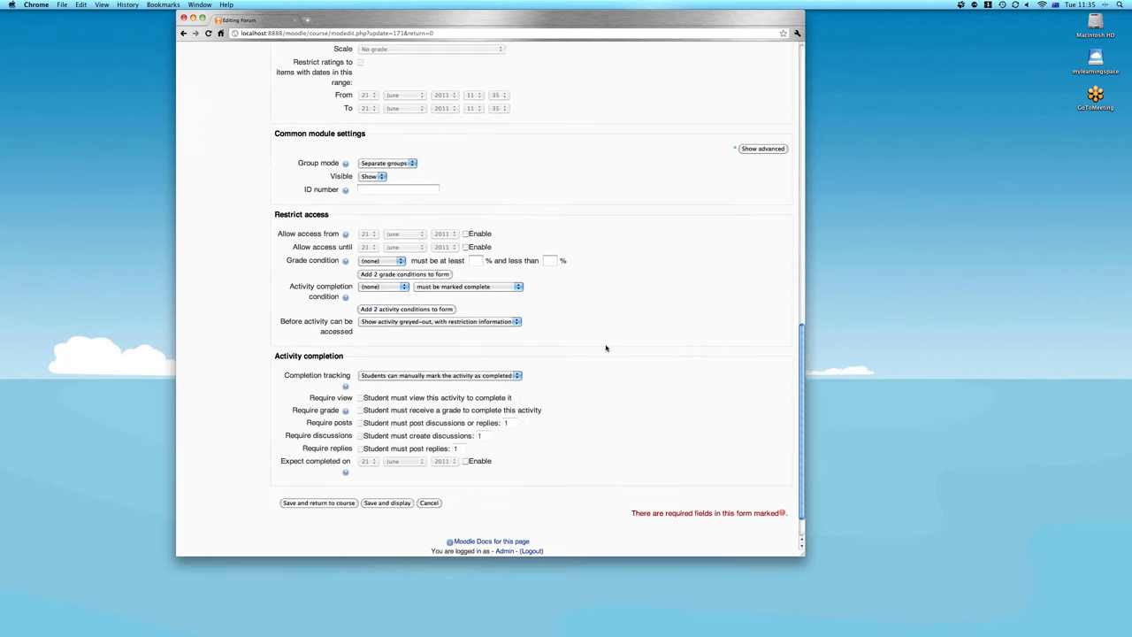
{"action": "left_click_drag", "start_coordinate": [606, 348], "coordinate": [274, 349]}
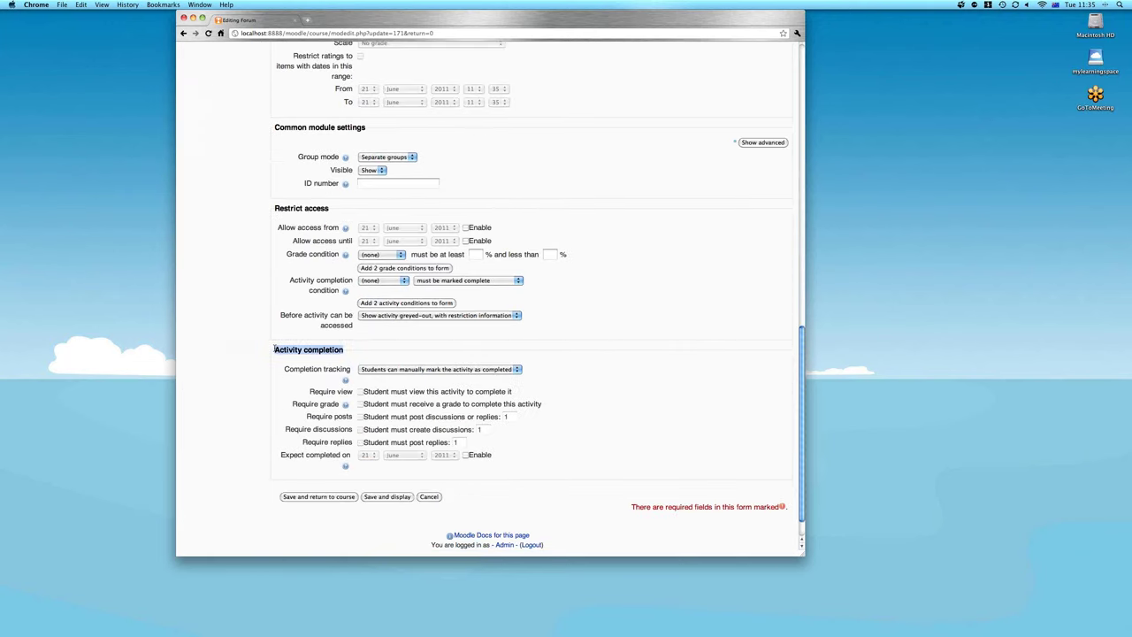
{"action": "left_click", "coordinate": [368, 350]}
{"action": "left_click", "coordinate": [449, 372]}
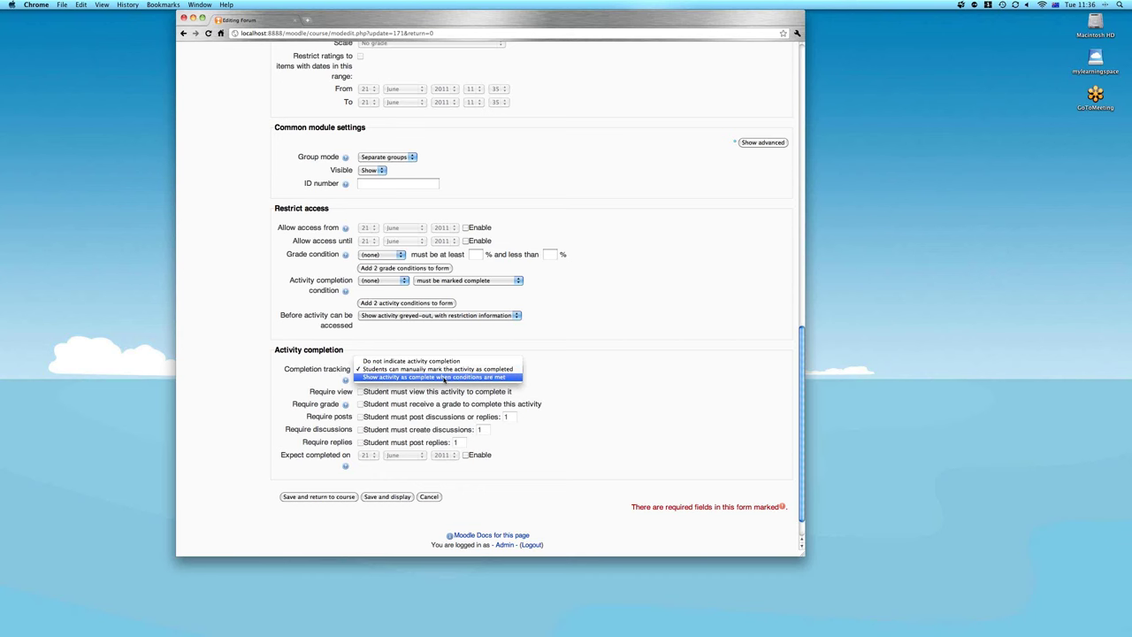
{"action": "left_click", "coordinate": [445, 378]}
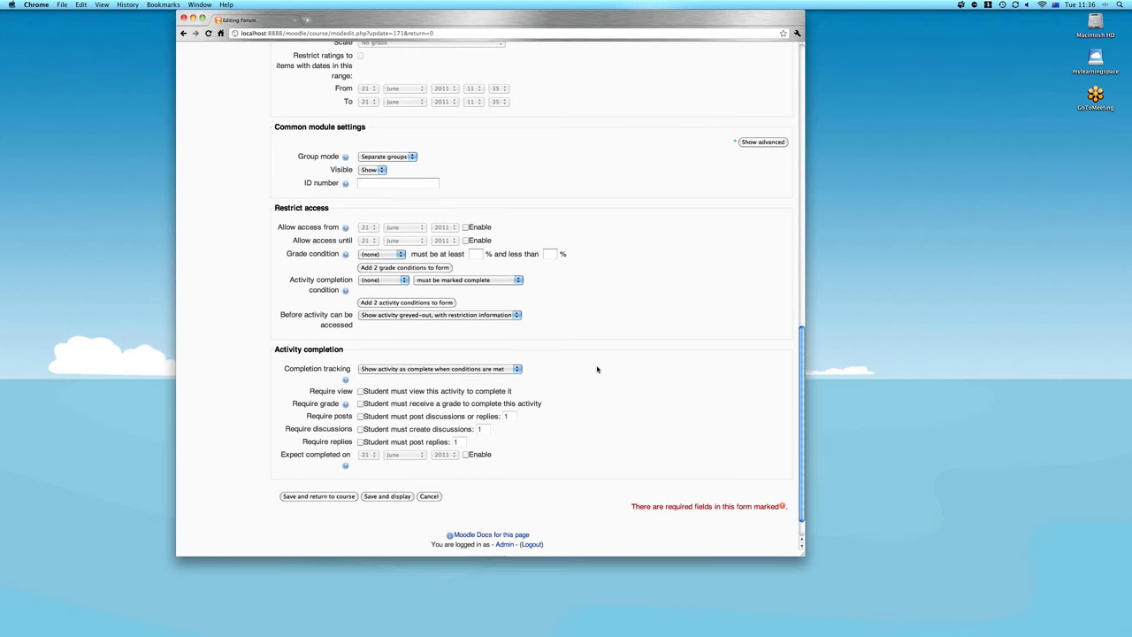
{"action": "scroll", "coordinate": [496, 380], "scroll_direction": "down", "scroll_amount": 1}
{"action": "left_click", "coordinate": [360, 391]}
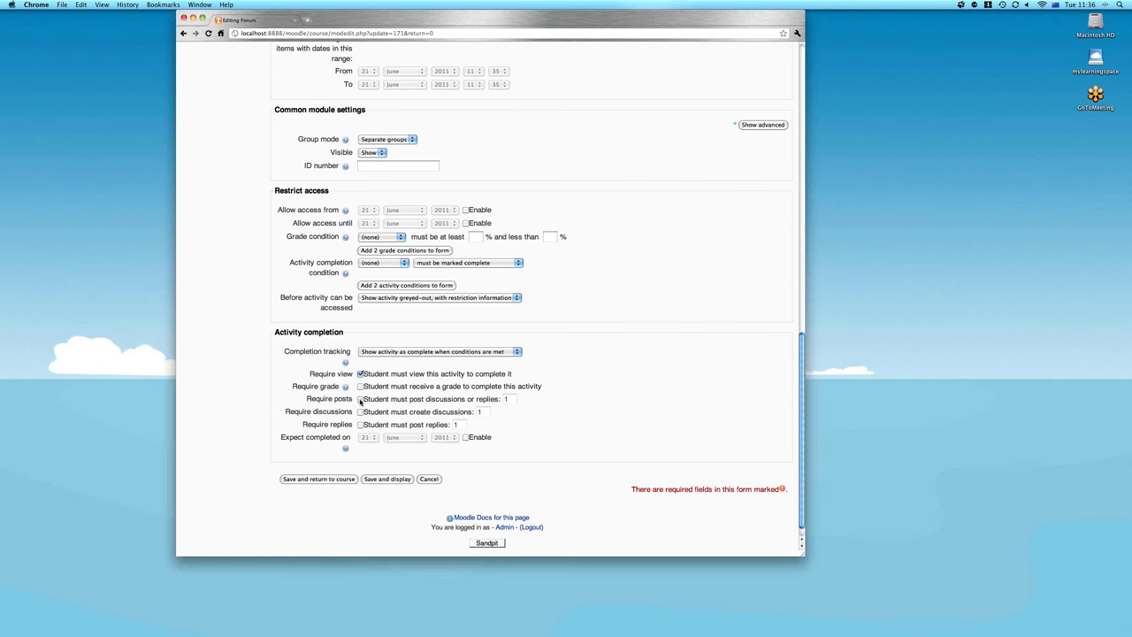
{"action": "left_click", "coordinate": [360, 400]}
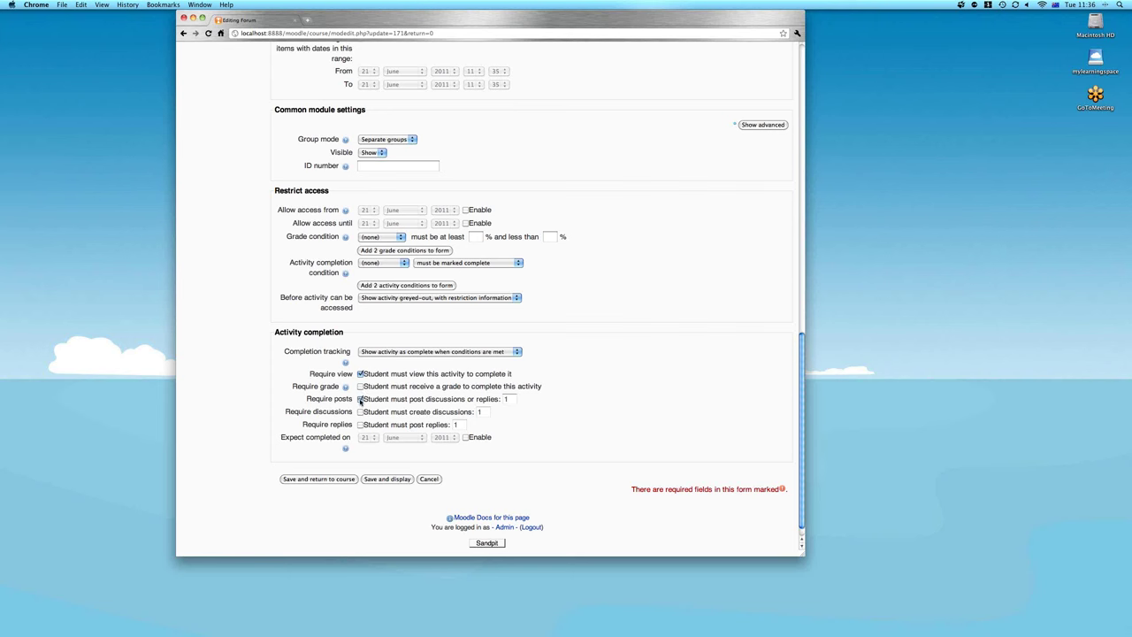
{"action": "left_click", "coordinate": [324, 482]}
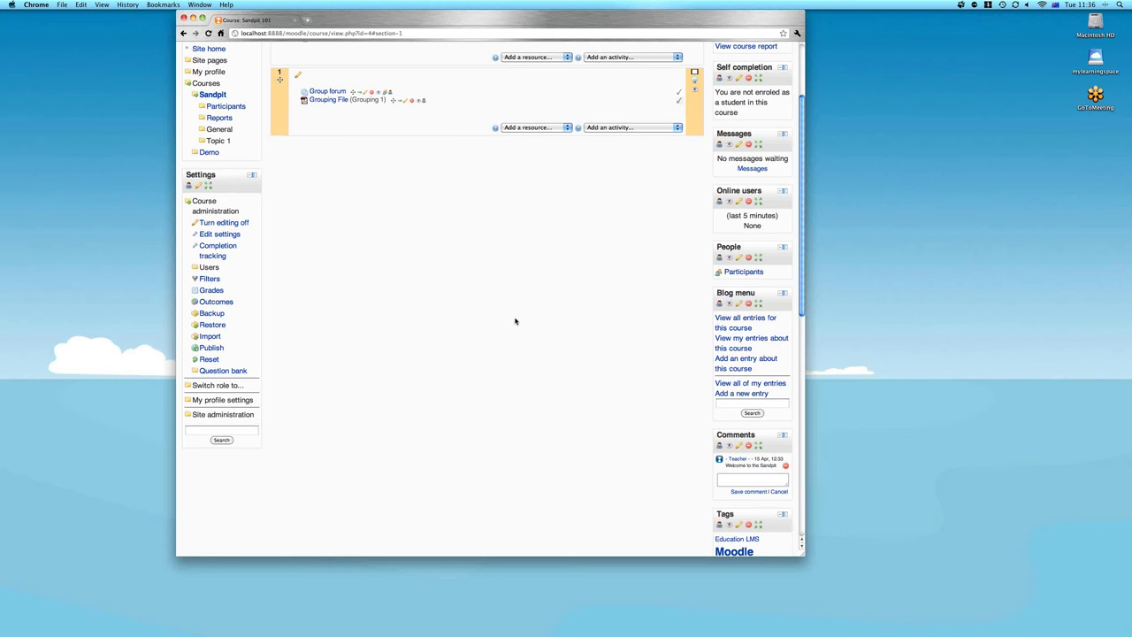
Restrict Grouping File so it opens only after Group forum is complete
{"action": "scroll", "coordinate": [515, 321], "scroll_direction": "up", "scroll_amount": 1}
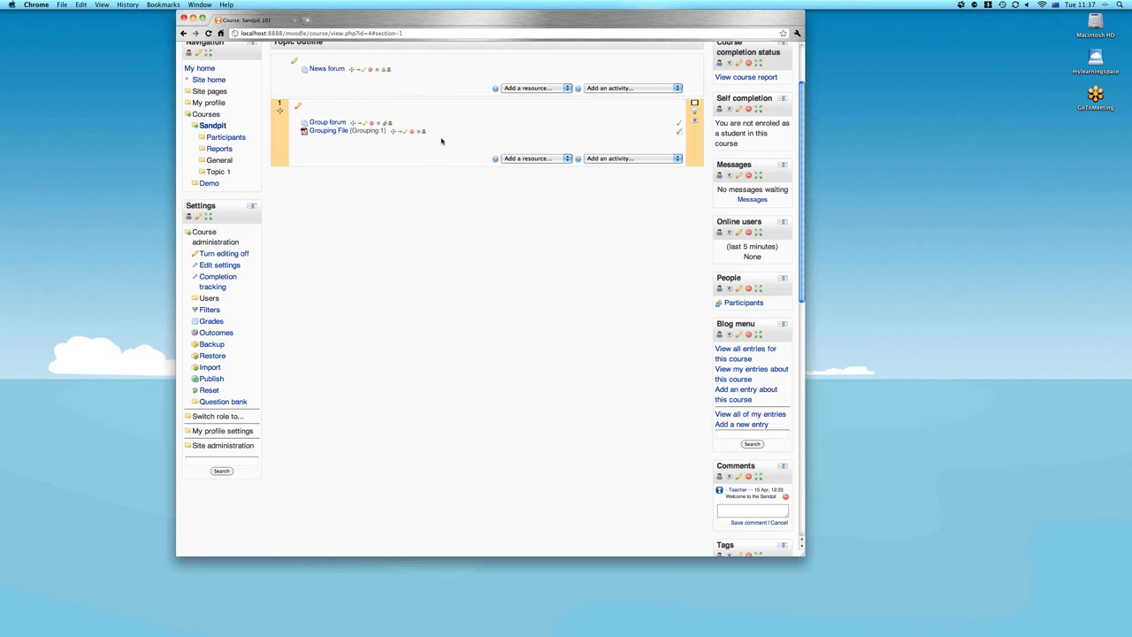
{"action": "left_click", "coordinate": [406, 133]}
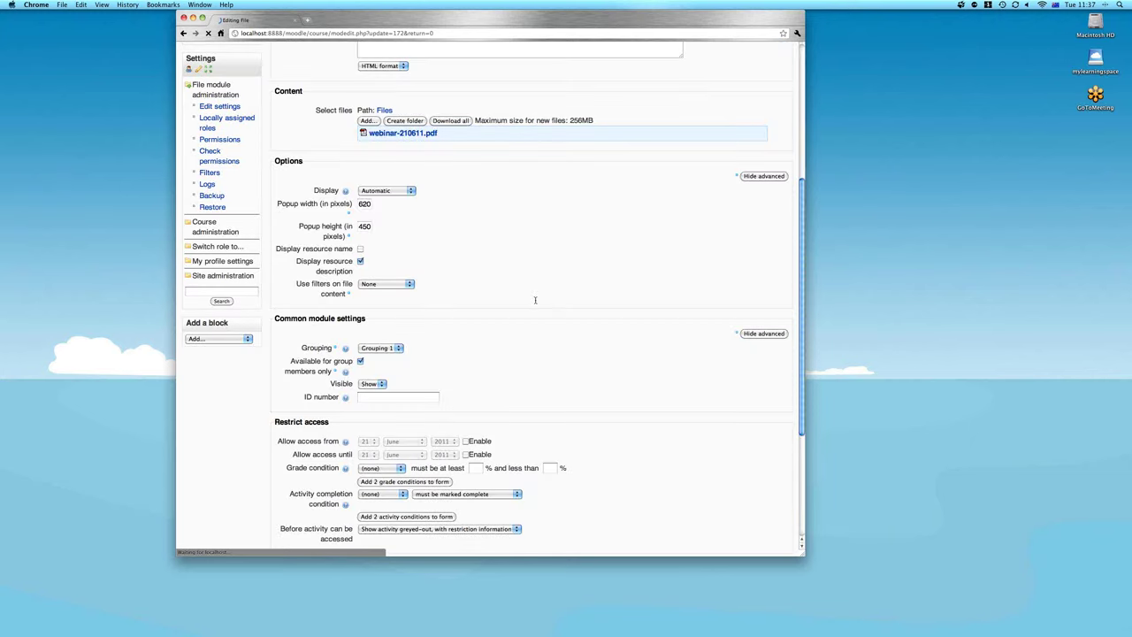
{"action": "scroll", "coordinate": [369, 299], "scroll_direction": "down", "scroll_amount": 3}
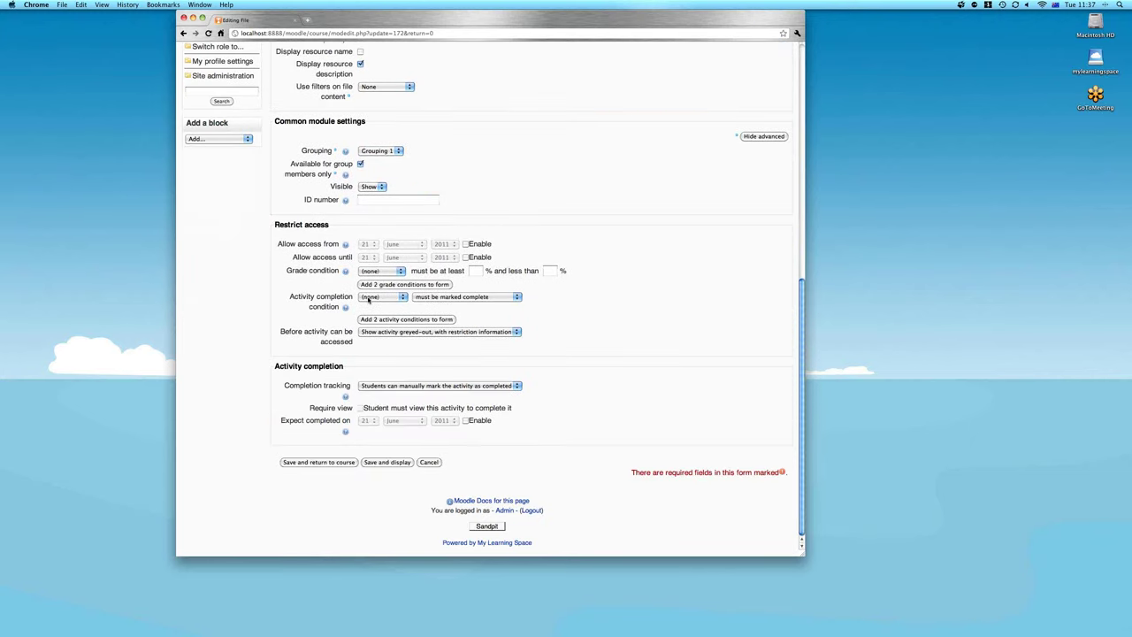
{"action": "left_click", "coordinate": [369, 299]}
{"action": "left_click", "coordinate": [373, 304]}
{"action": "left_click_drag", "start_coordinate": [275, 367], "coordinate": [343, 366]}
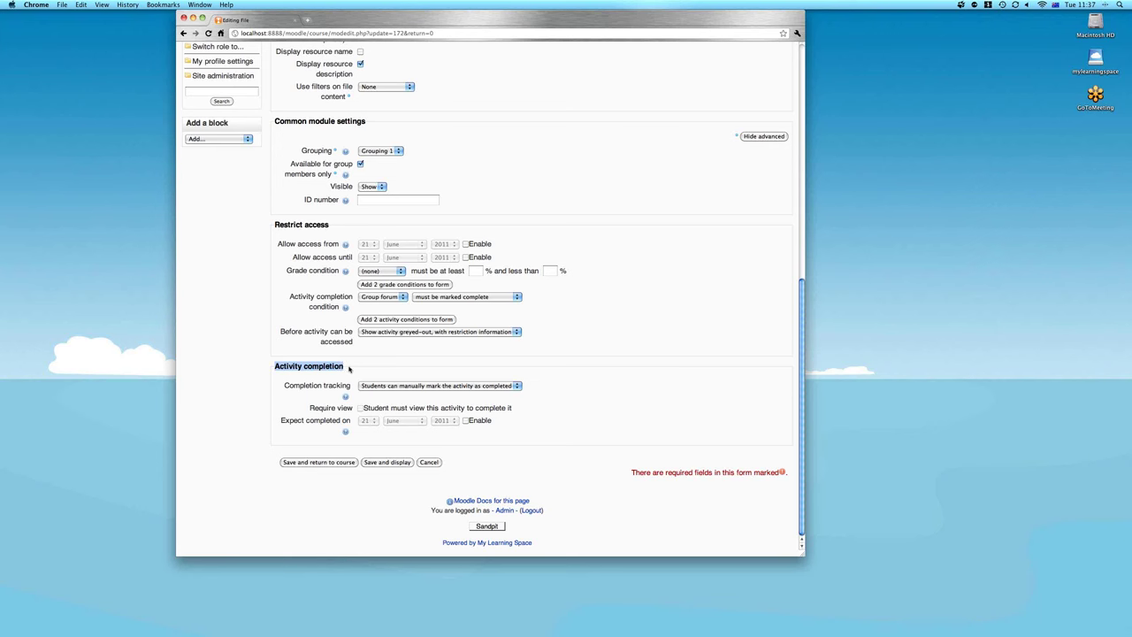
{"action": "left_click", "coordinate": [349, 369]}
Mark Grouping File complete automatically once viewed, then save and return to the course
{"action": "left_click", "coordinate": [373, 386]}
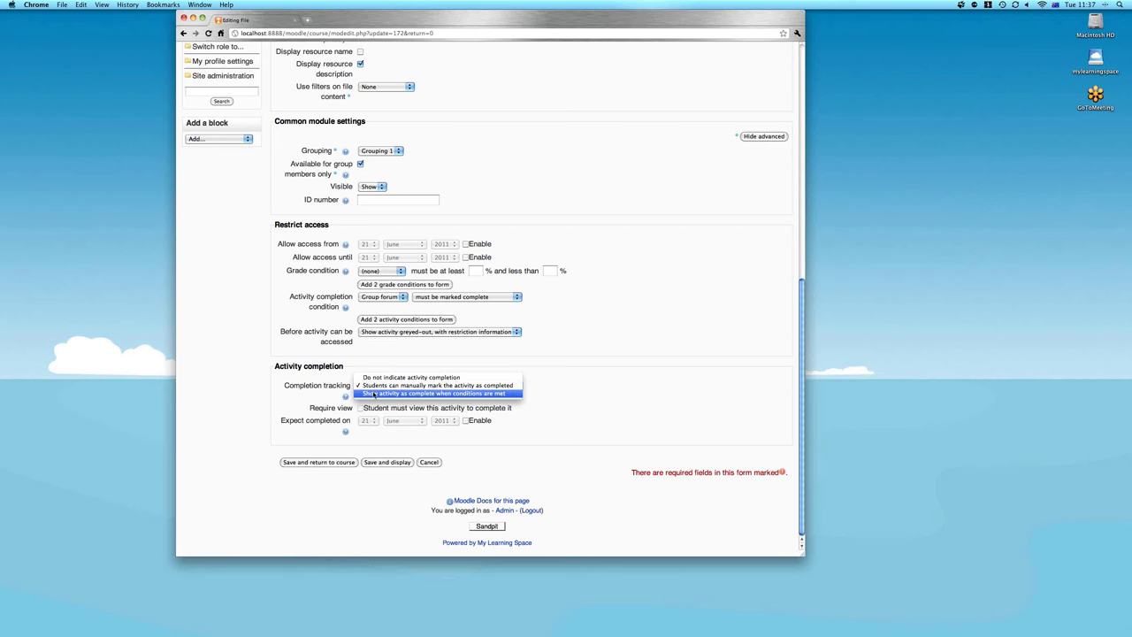
{"action": "left_click", "coordinate": [375, 396]}
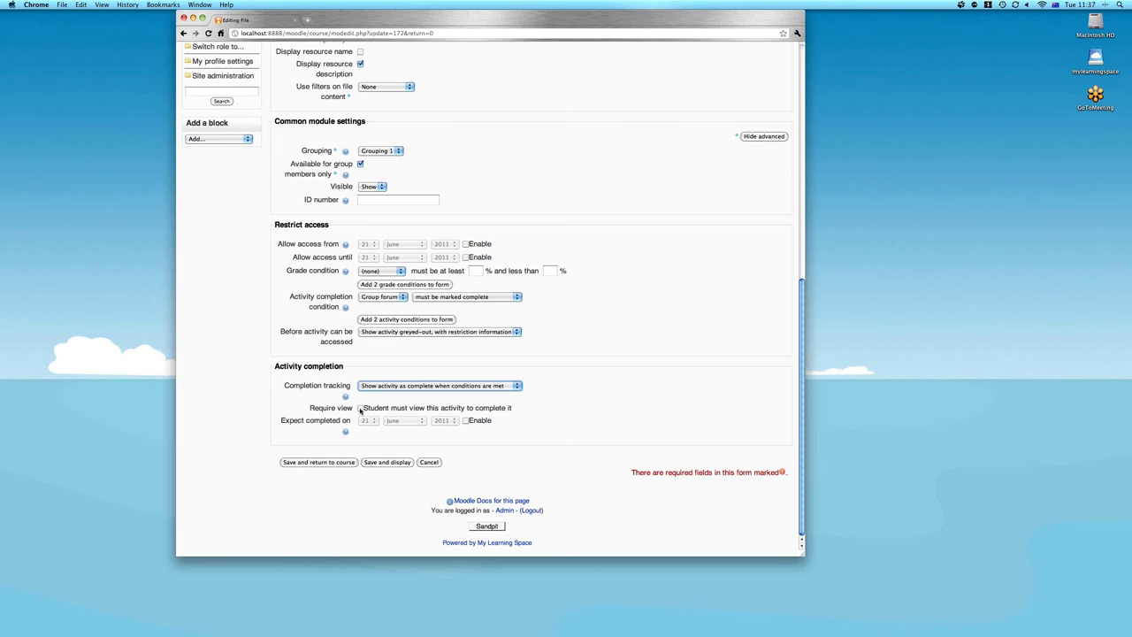
{"action": "left_click", "coordinate": [360, 408]}
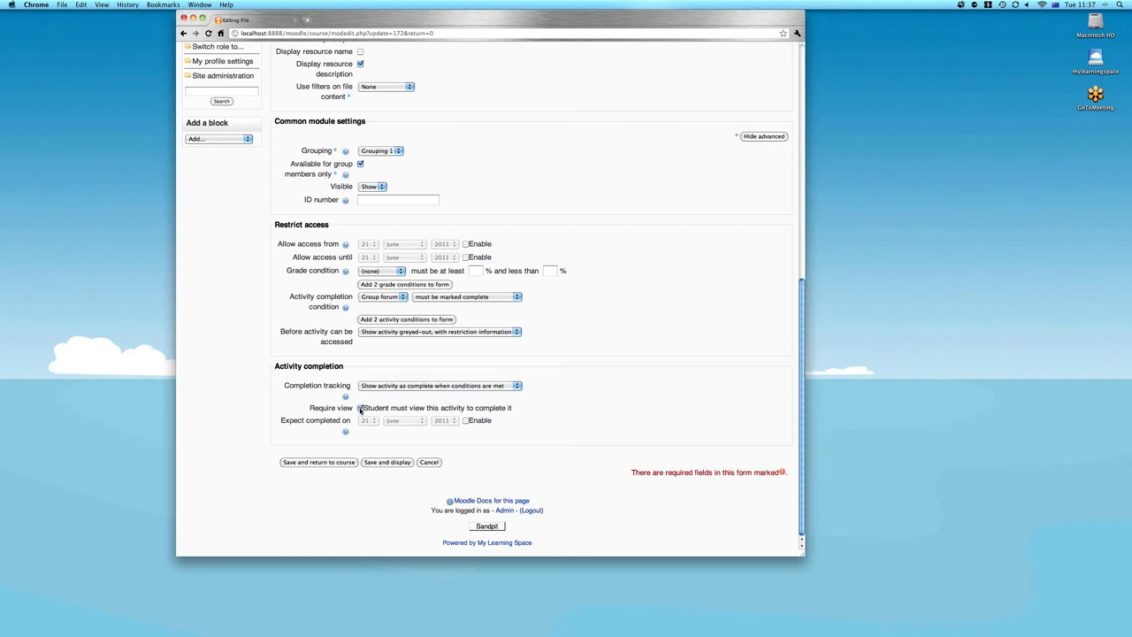
{"action": "left_click", "coordinate": [333, 463]}
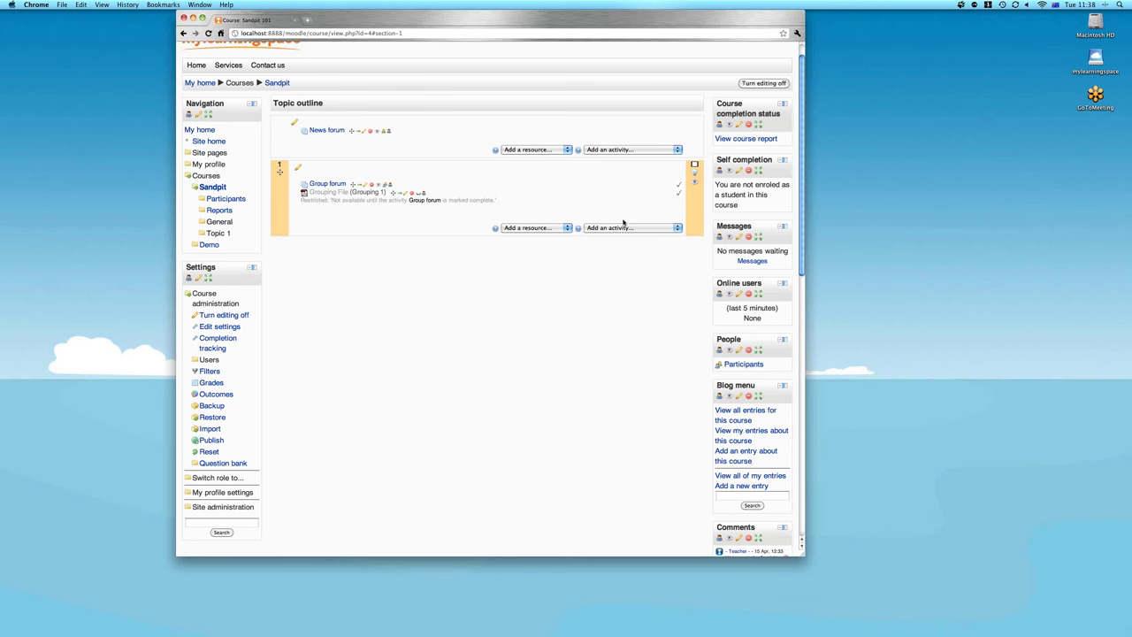
Add a new Quiz activity to Topic 1 from the Add an activity list
{"action": "left_click", "coordinate": [623, 228]}
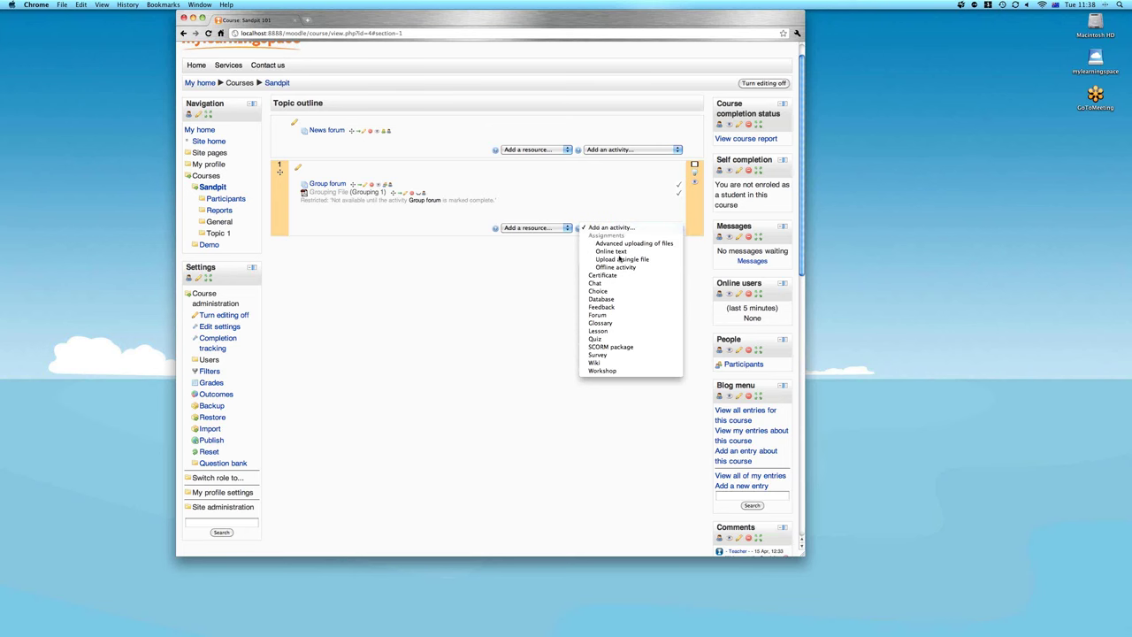
{"action": "left_click", "coordinate": [614, 340]}
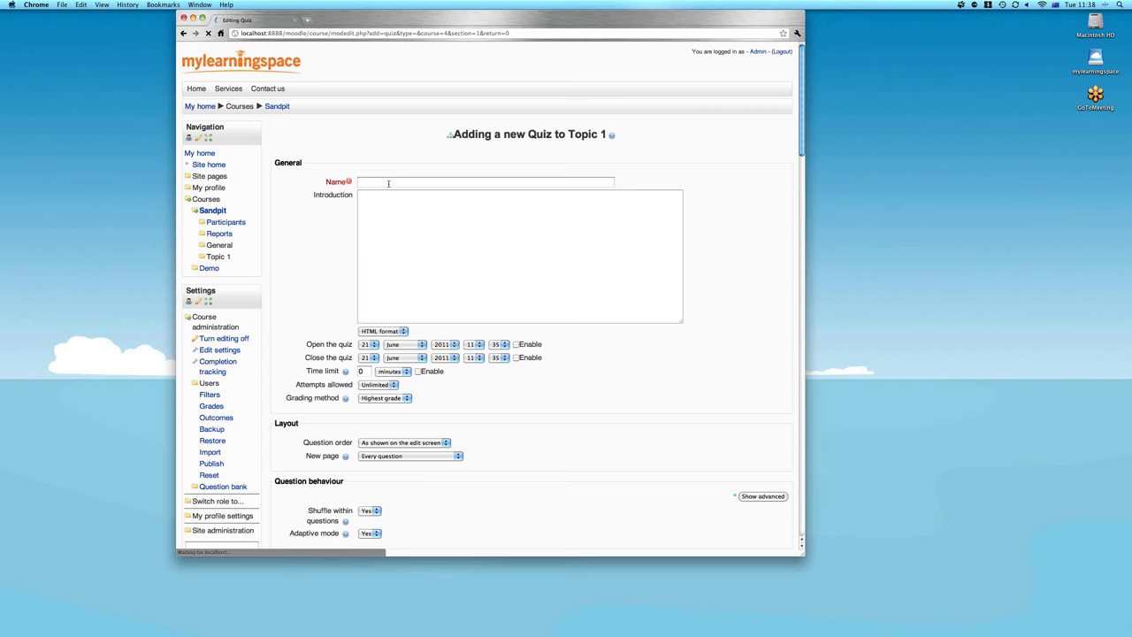
Enter 'Quiz' as the new quiz's name
{"action": "left_click", "coordinate": [388, 183]}
{"action": "type", "text": "Quiz"}
{"action": "scroll", "coordinate": [463, 282], "scroll_direction": "down", "scroll_amount": 3}
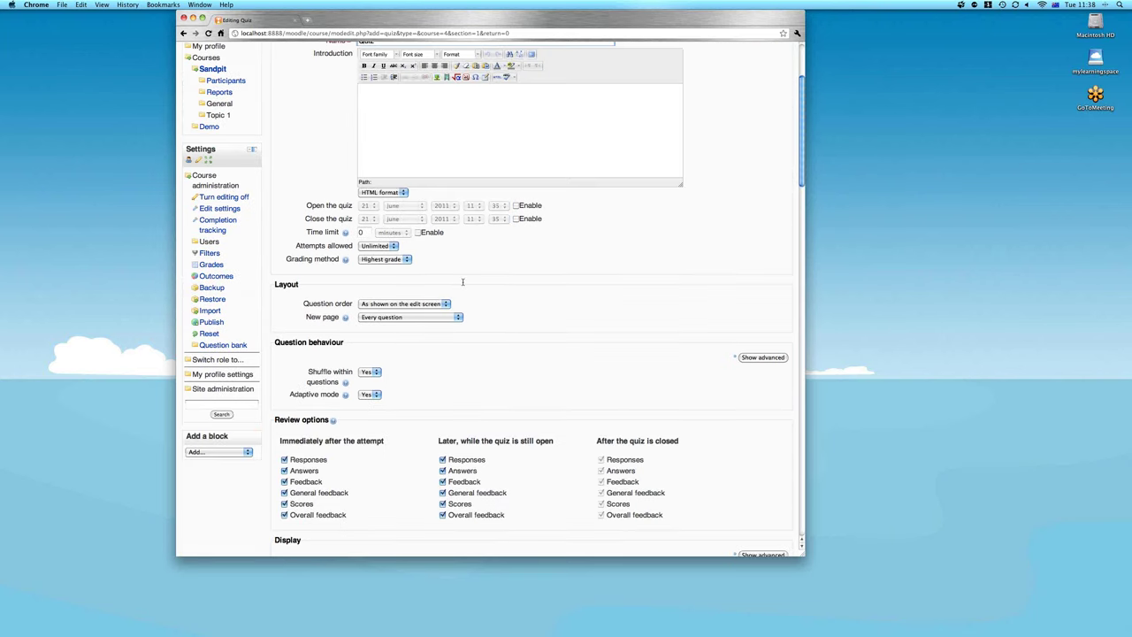
Restrict the quiz so it opens only after Grouping File is complete
{"action": "scroll", "coordinate": [462, 282], "scroll_direction": "down", "scroll_amount": 15}
{"action": "left_click", "coordinate": [382, 284]}
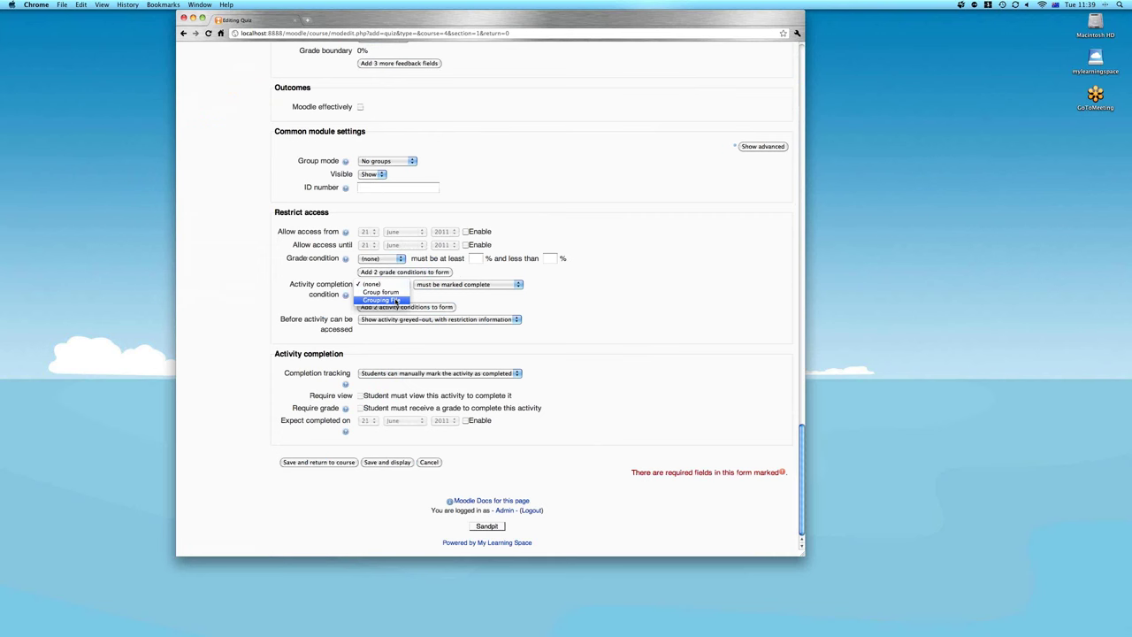
{"action": "left_click", "coordinate": [396, 301]}
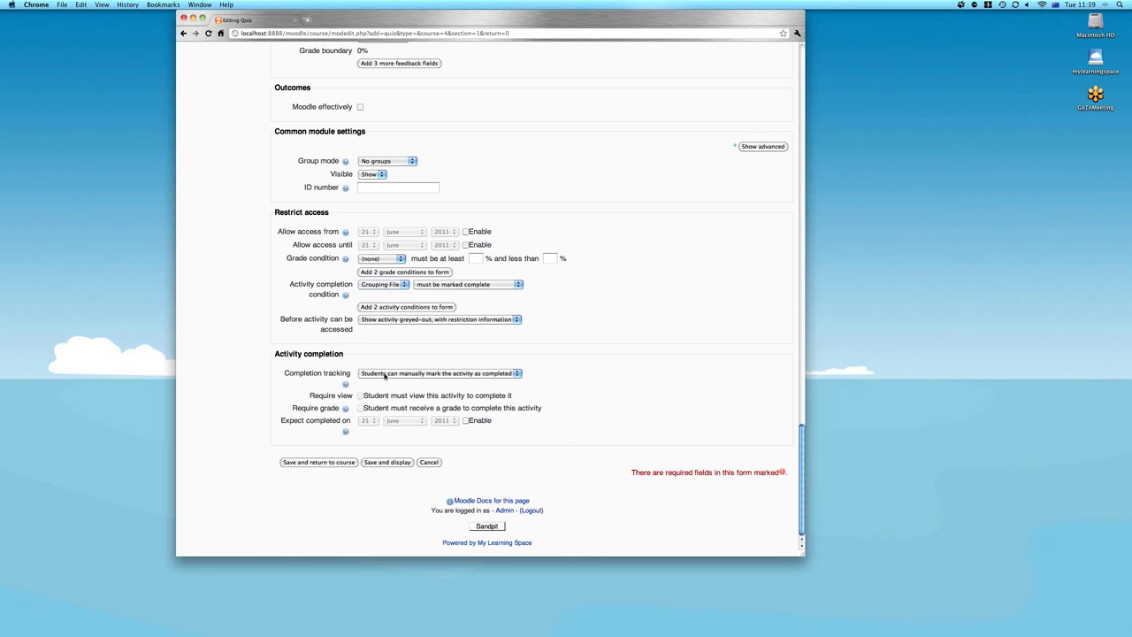
Mark the quiz complete automatically once graded, then save and return to the course
{"action": "left_click", "coordinate": [384, 375]}
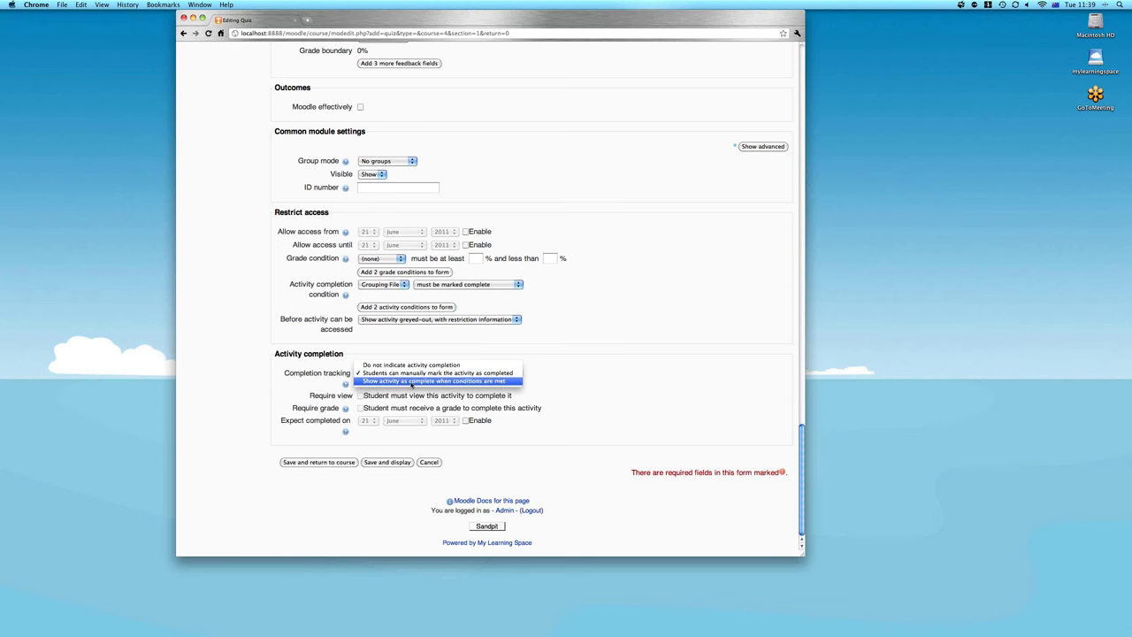
{"action": "left_click", "coordinate": [410, 381]}
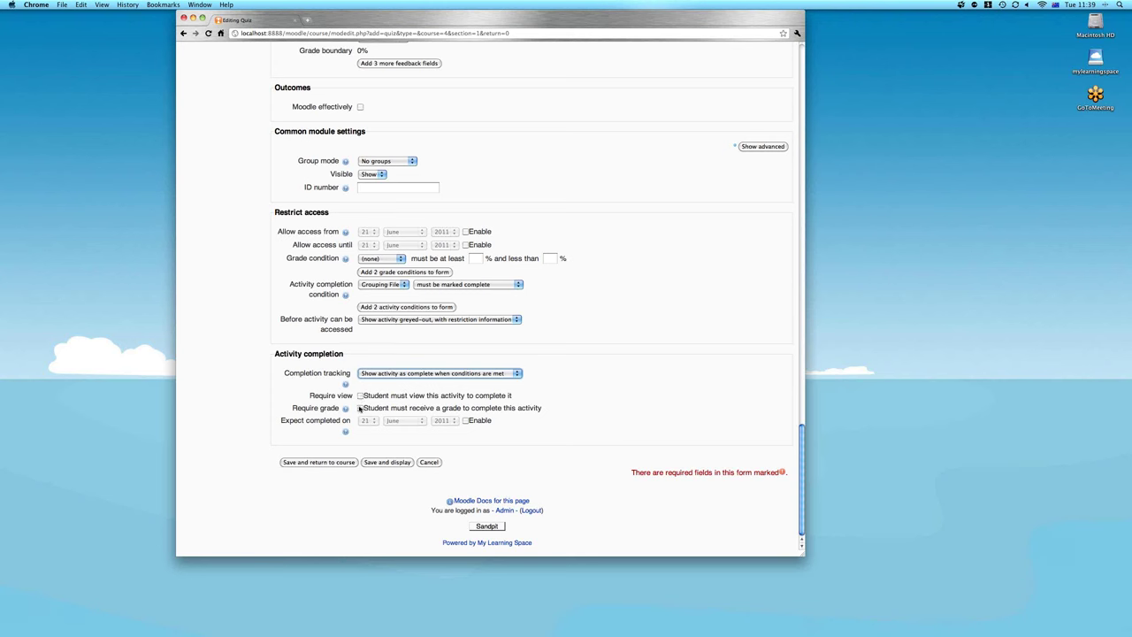
{"action": "left_click", "coordinate": [359, 408]}
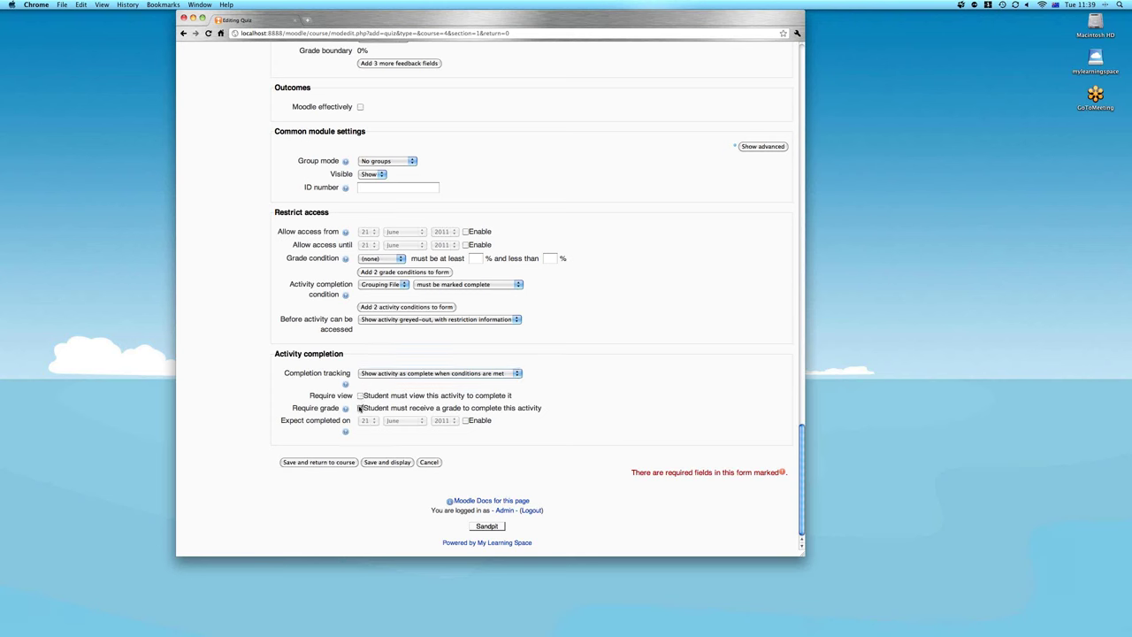
{"action": "left_click", "coordinate": [332, 462]}
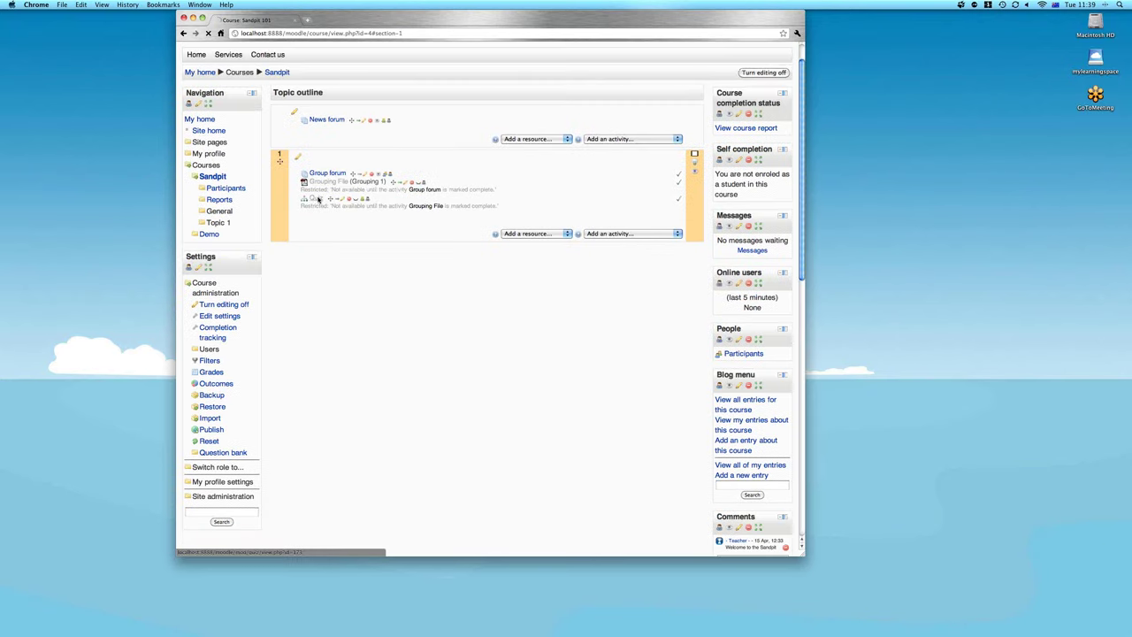
Add the Matching, Multiple Choice and True False bank questions to the Quiz, then return to Sandpit
{"action": "left_click", "coordinate": [319, 199]}
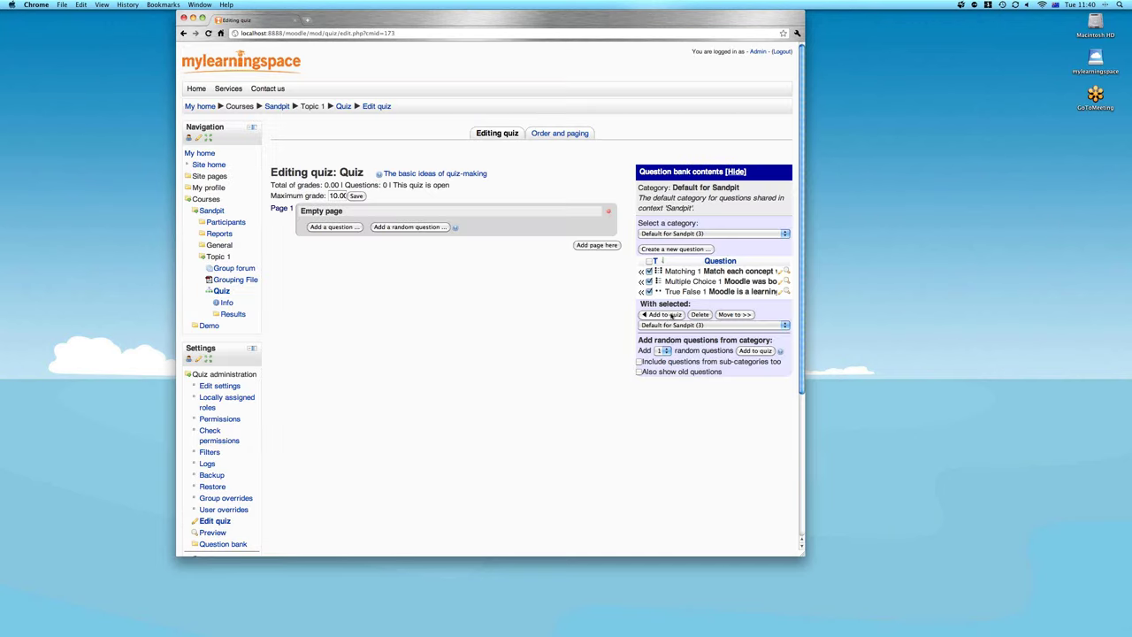
{"action": "left_click", "coordinate": [666, 315]}
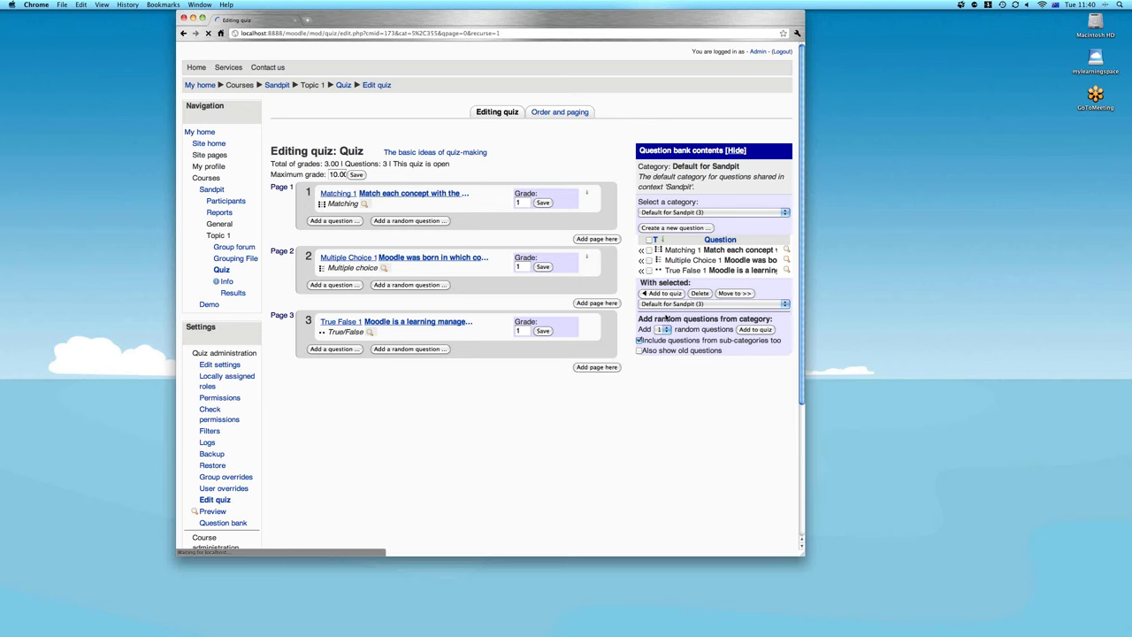
{"action": "left_click", "coordinate": [277, 85]}
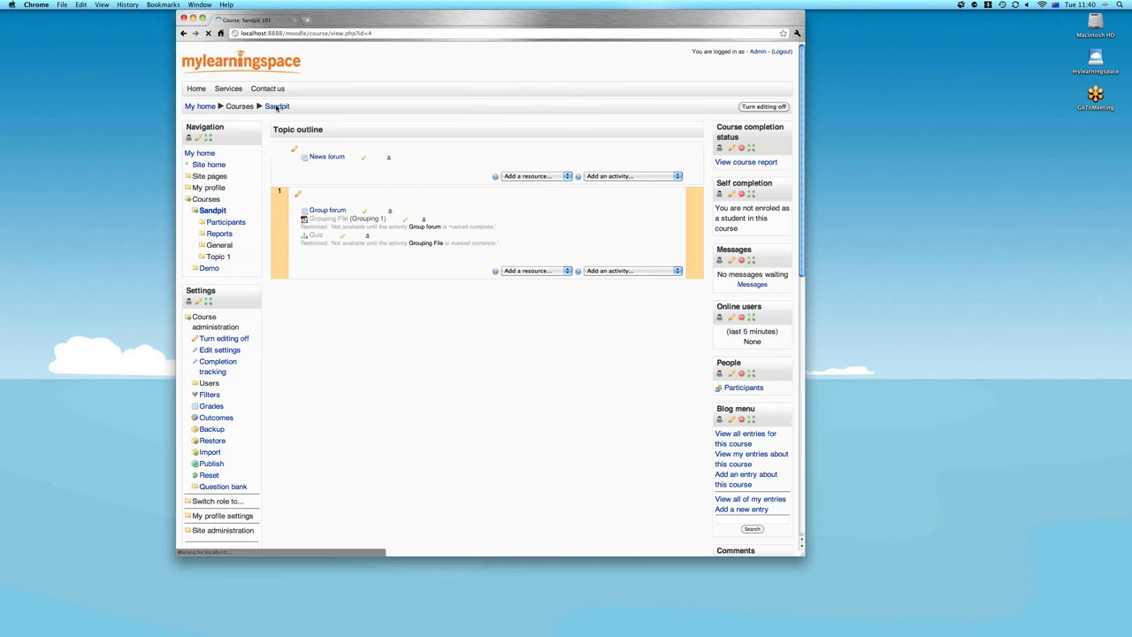
Open Sandpit's course completion settings and unlock them for editing
{"action": "scroll", "coordinate": [423, 278], "scroll_direction": "down", "scroll_amount": 1}
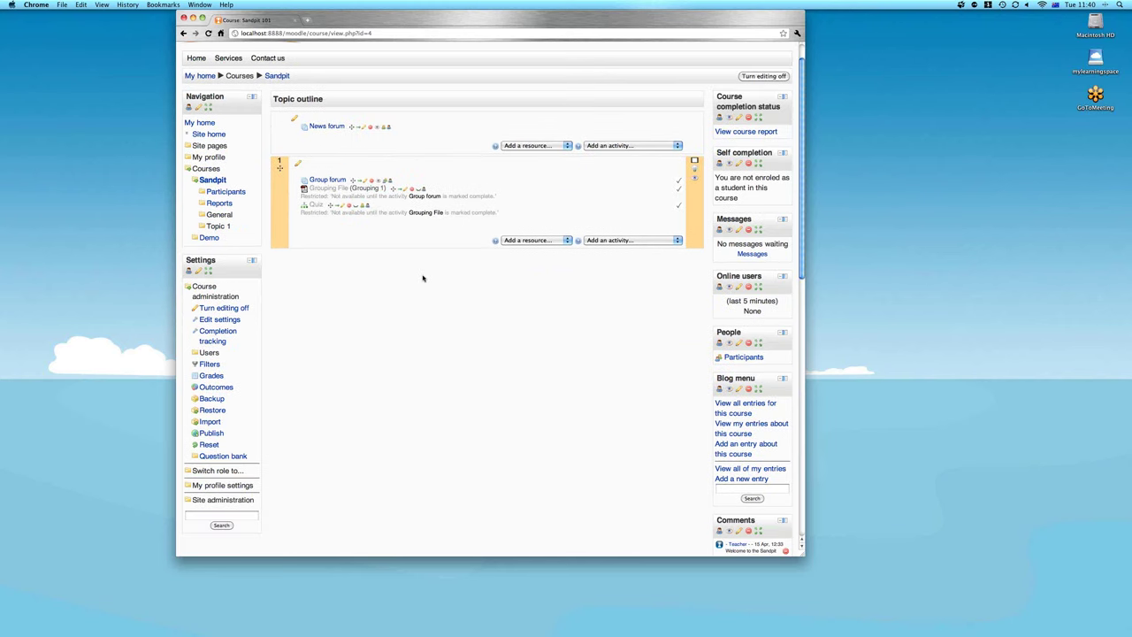
{"action": "scroll", "coordinate": [423, 278], "scroll_direction": "down", "scroll_amount": 1}
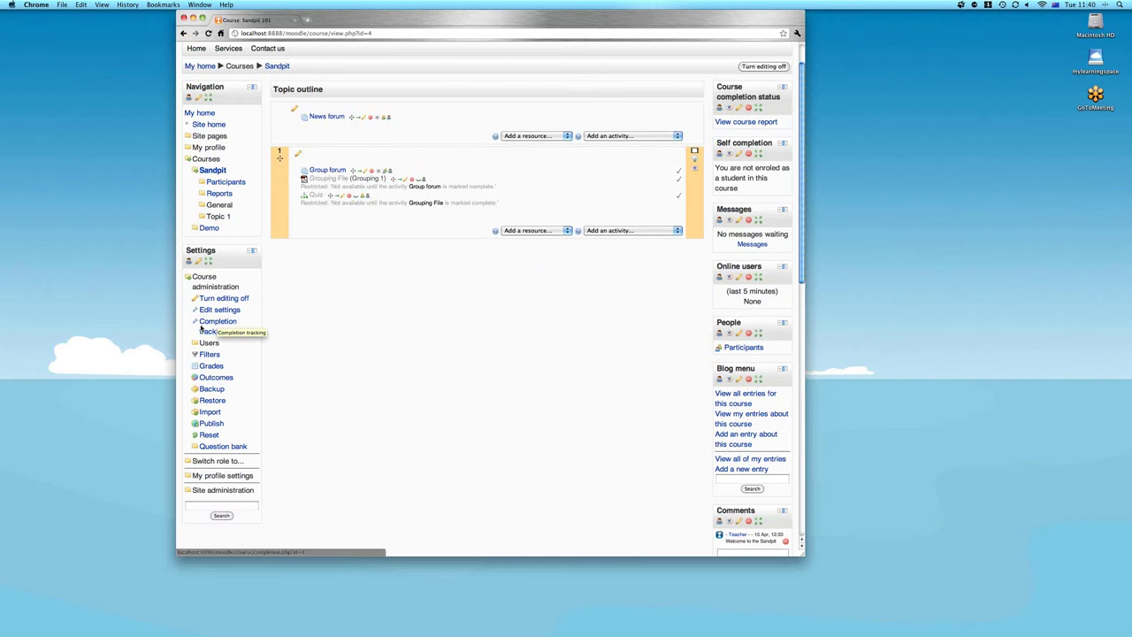
{"action": "left_click", "coordinate": [211, 325]}
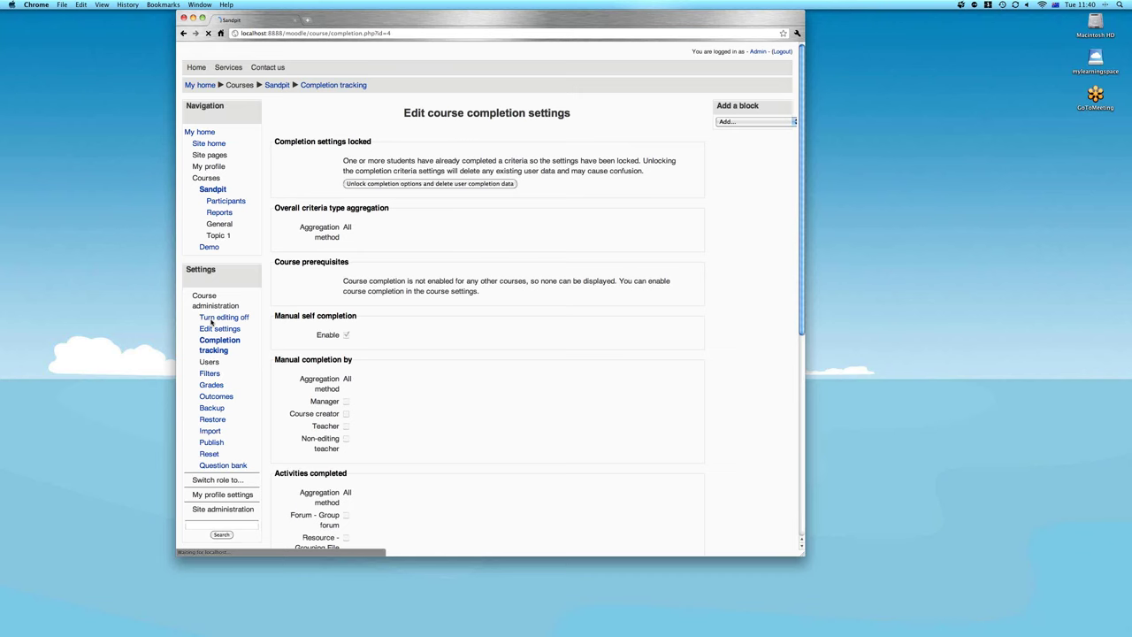
{"action": "scroll", "coordinate": [528, 280], "scroll_direction": "down", "scroll_amount": 3}
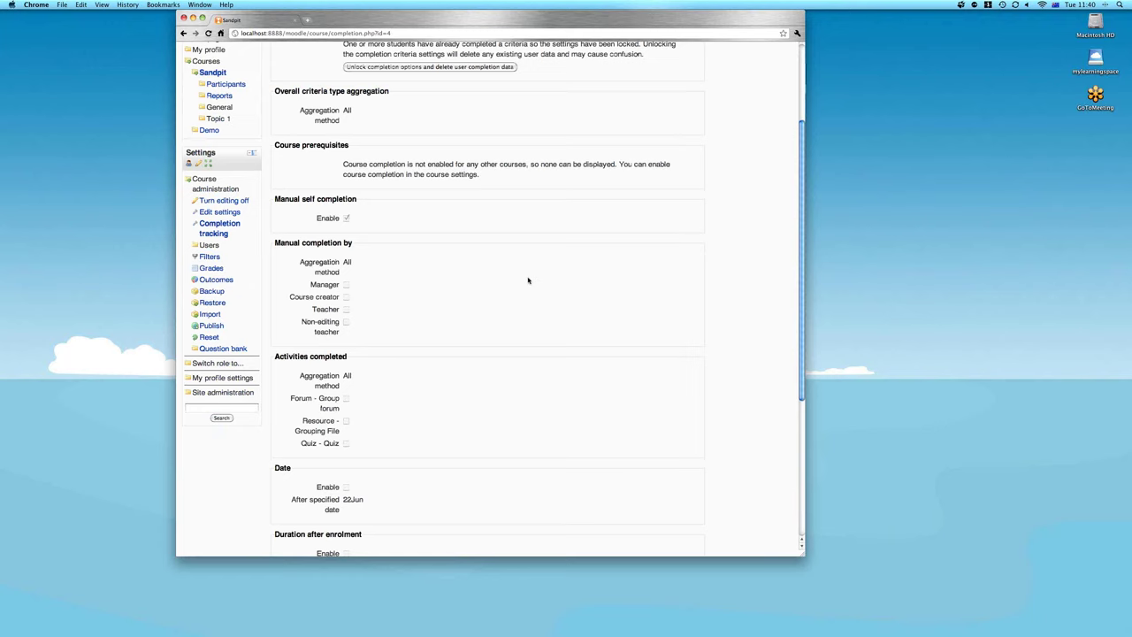
{"action": "scroll", "coordinate": [528, 281], "scroll_direction": "up", "scroll_amount": 3}
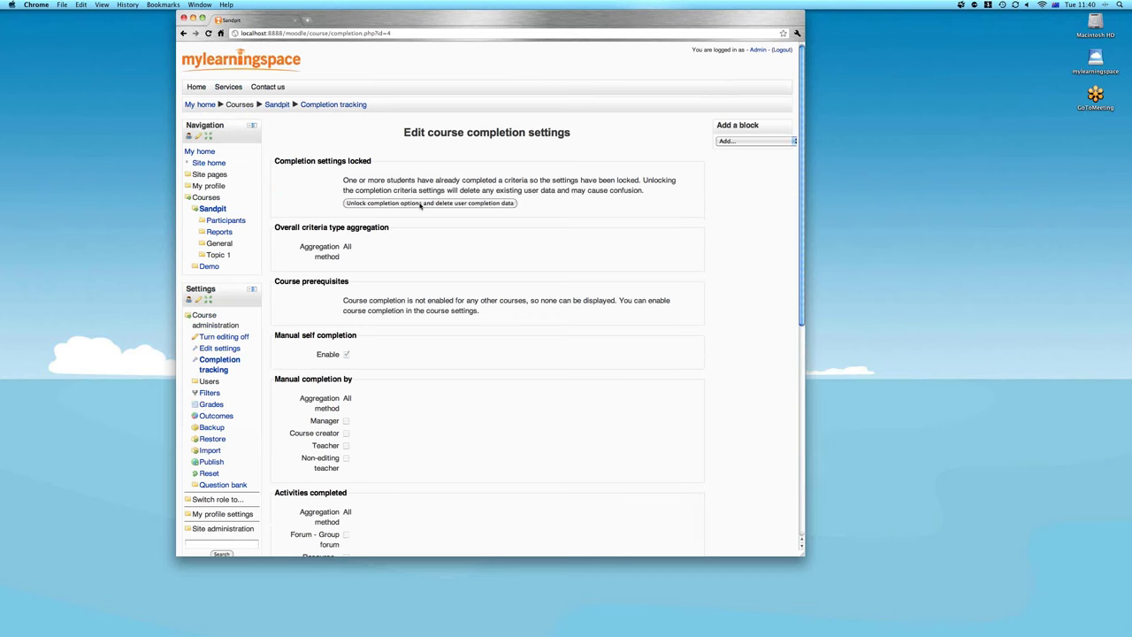
{"action": "left_click", "coordinate": [421, 203]}
Require Group forum, Grouping File and Quiz for course completion and save the settings
{"action": "scroll", "coordinate": [420, 207], "scroll_direction": "down", "scroll_amount": 5}
{"action": "left_click", "coordinate": [346, 237]}
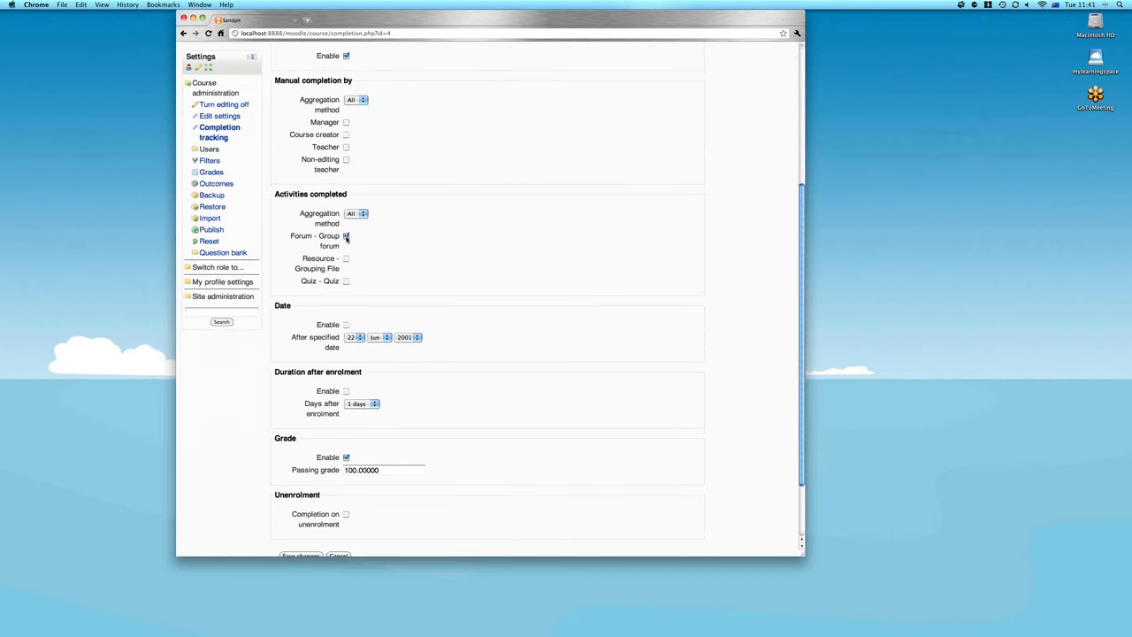
{"action": "left_click", "coordinate": [346, 259]}
{"action": "left_click", "coordinate": [346, 282]}
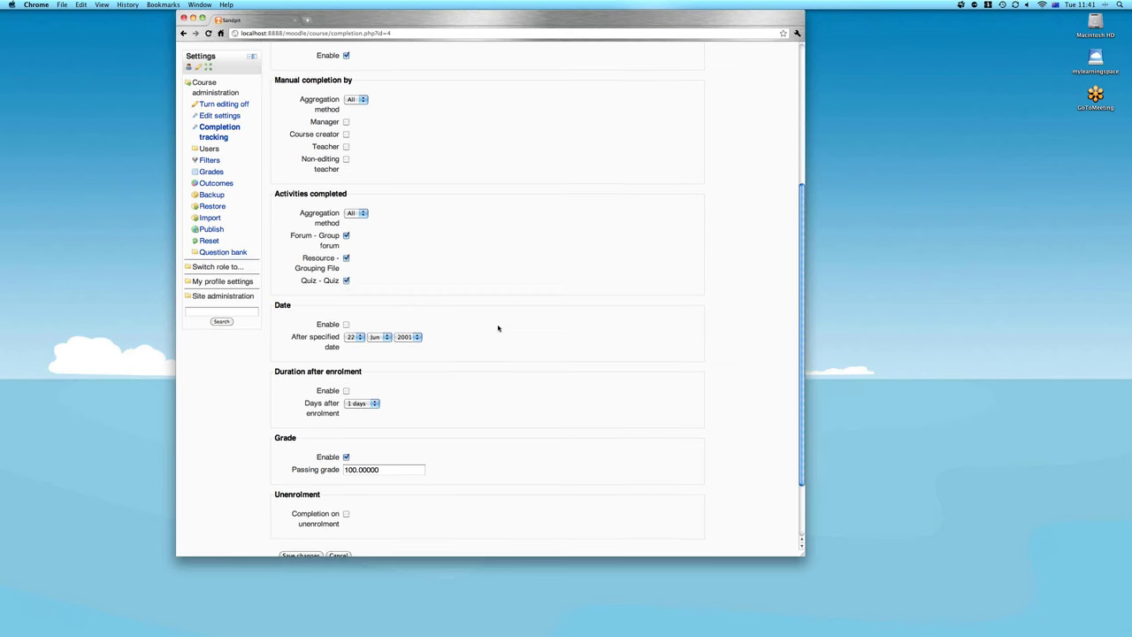
{"action": "scroll", "coordinate": [374, 404], "scroll_direction": "down", "scroll_amount": 2}
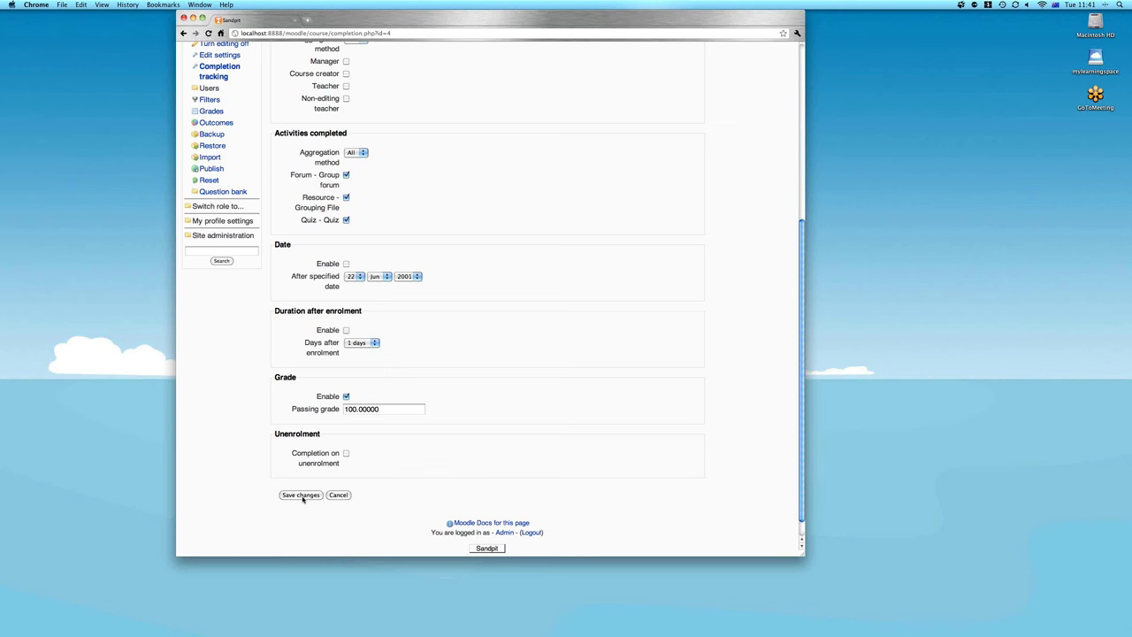
{"action": "left_click", "coordinate": [301, 496]}
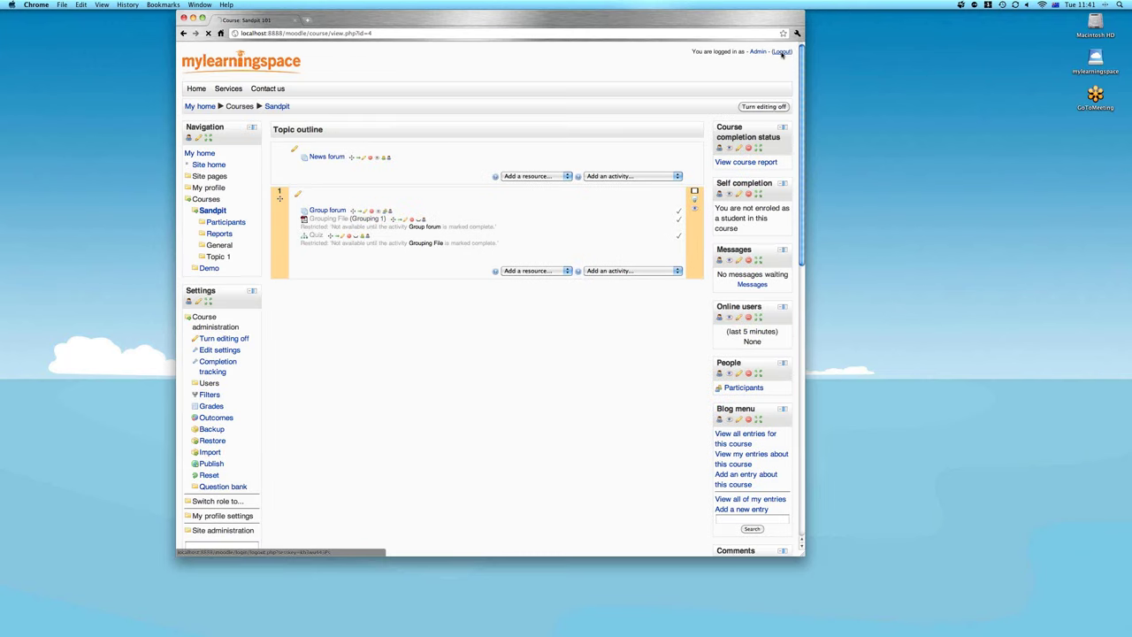
Log out as admin, sign in with the student's credentials, and open Sandpit 101
{"action": "left_click", "coordinate": [782, 52]}
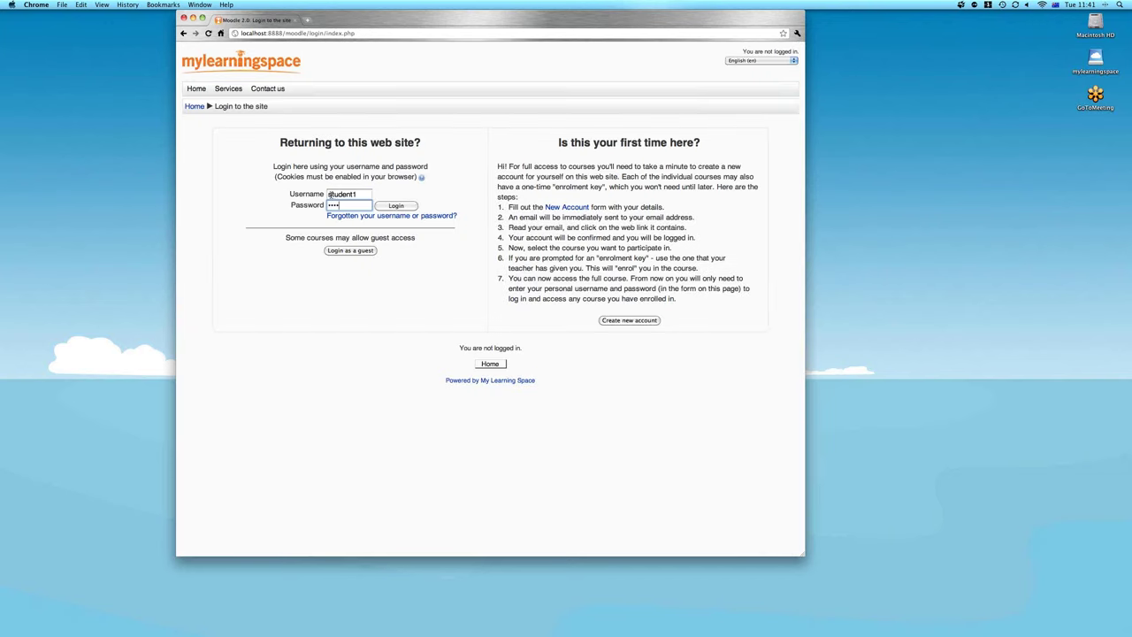
{"action": "type", "text": "•••••"}
{"action": "key", "text": "Return"}
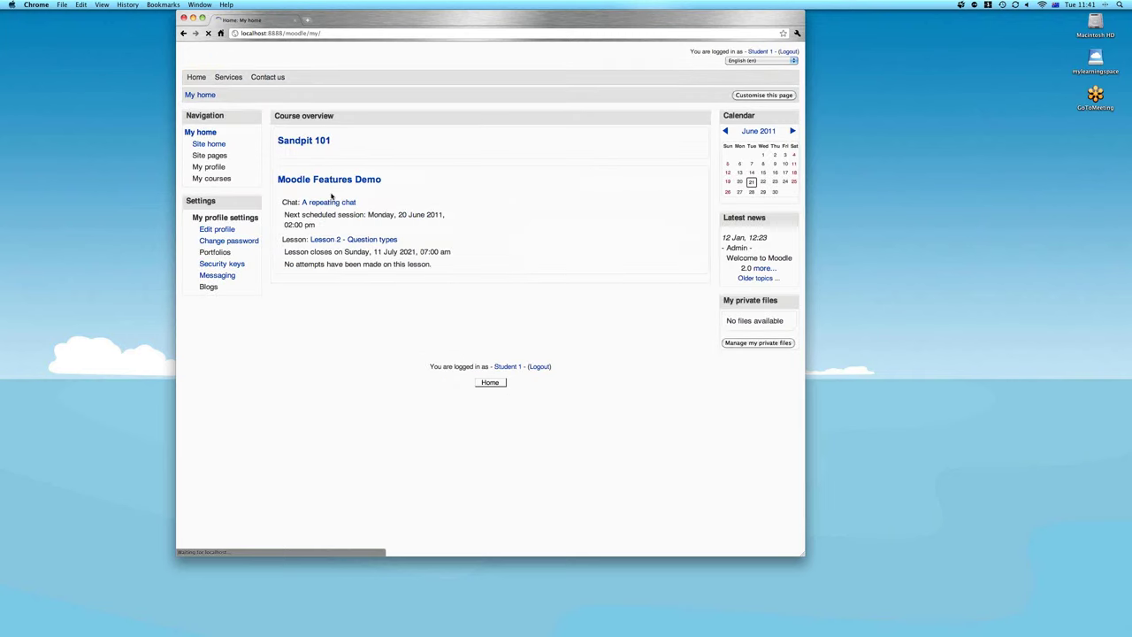
{"action": "left_click", "coordinate": [331, 164]}
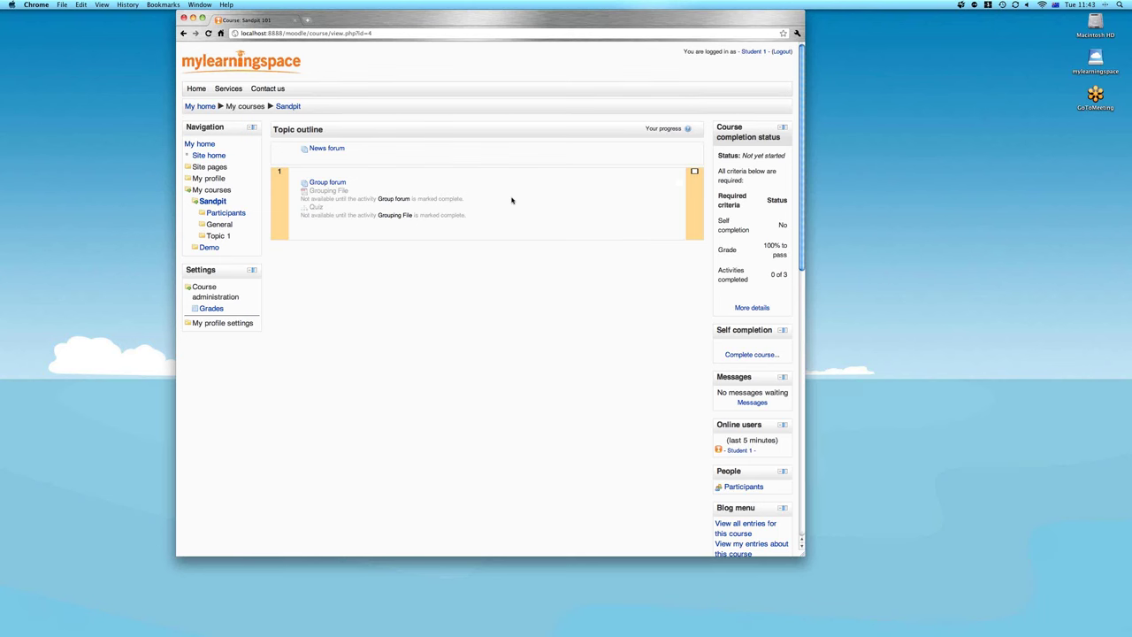
Post a reply in the Group forum's 'Topic for Group A only' discussion and return to Sandpit
{"action": "left_click", "coordinate": [330, 183]}
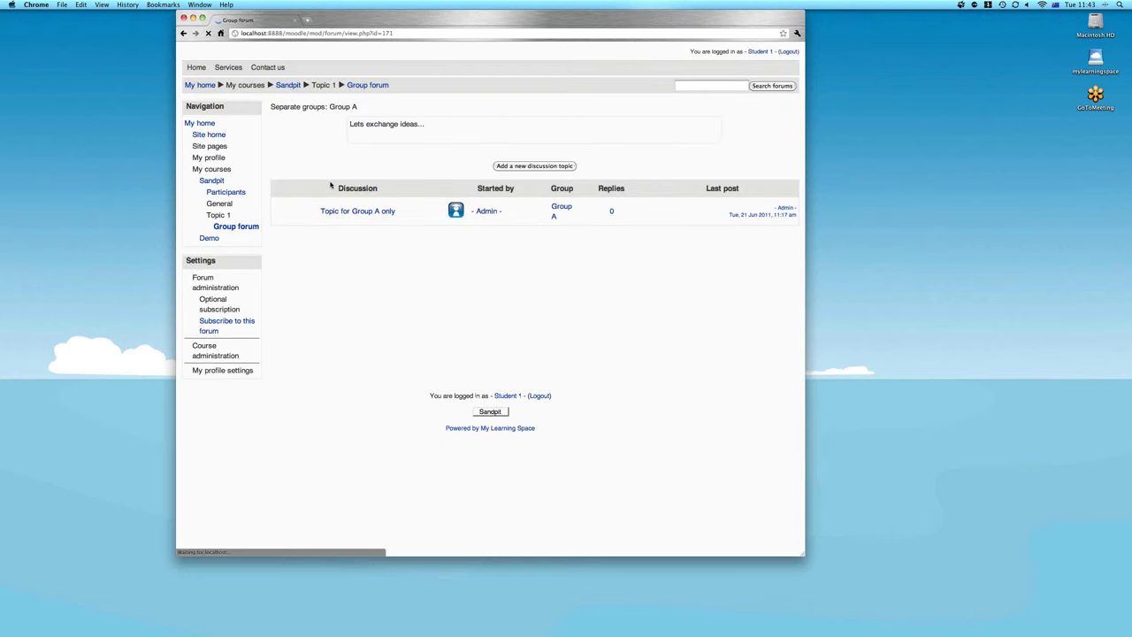
{"action": "left_click", "coordinate": [378, 232]}
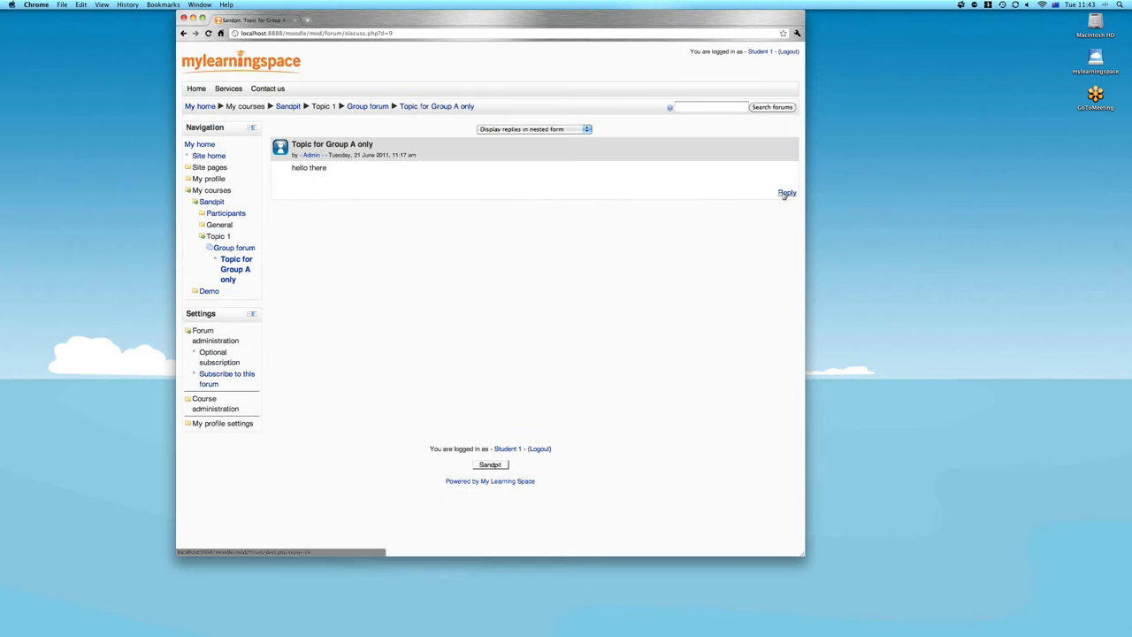
{"action": "left_click", "coordinate": [784, 193]}
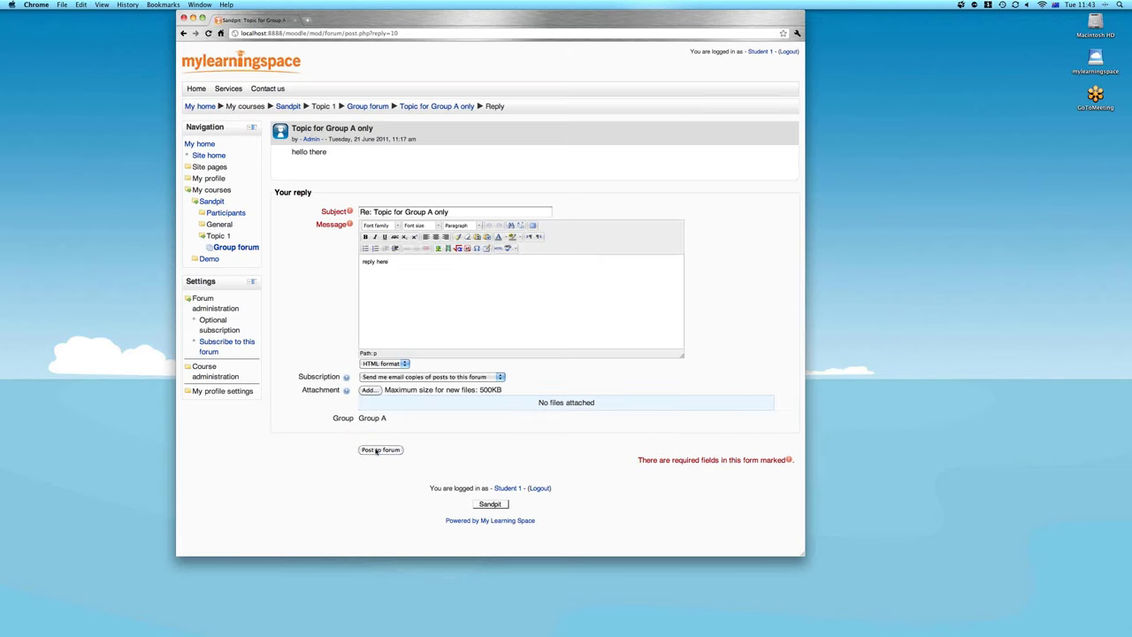
{"action": "left_click", "coordinate": [377, 449]}
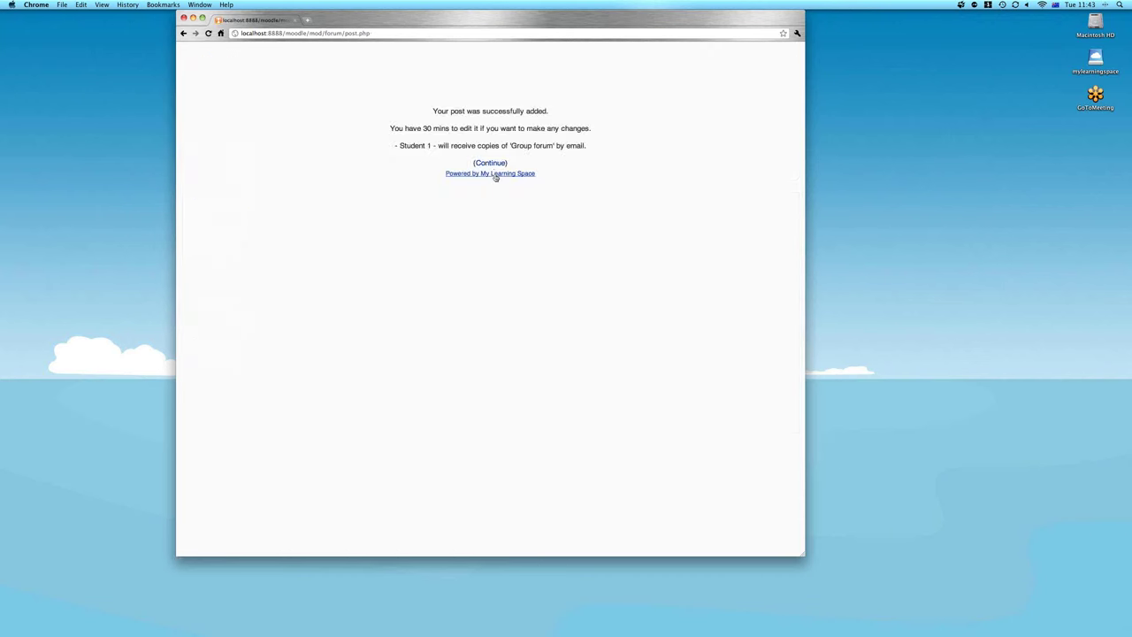
{"action": "left_click", "coordinate": [493, 166]}
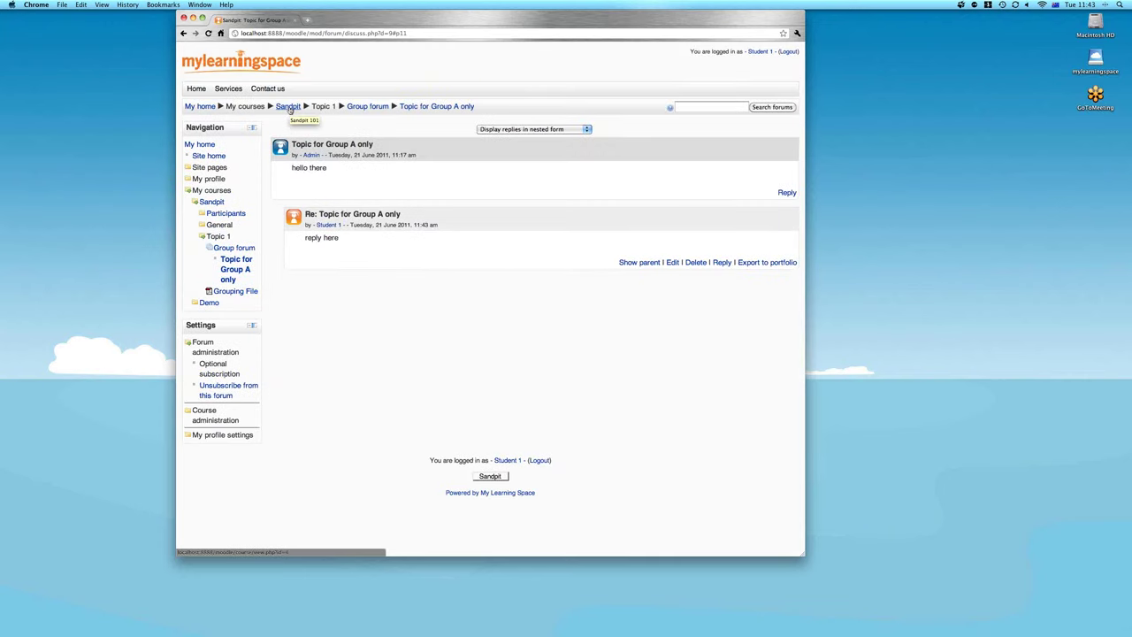
{"action": "left_click", "coordinate": [290, 107]}
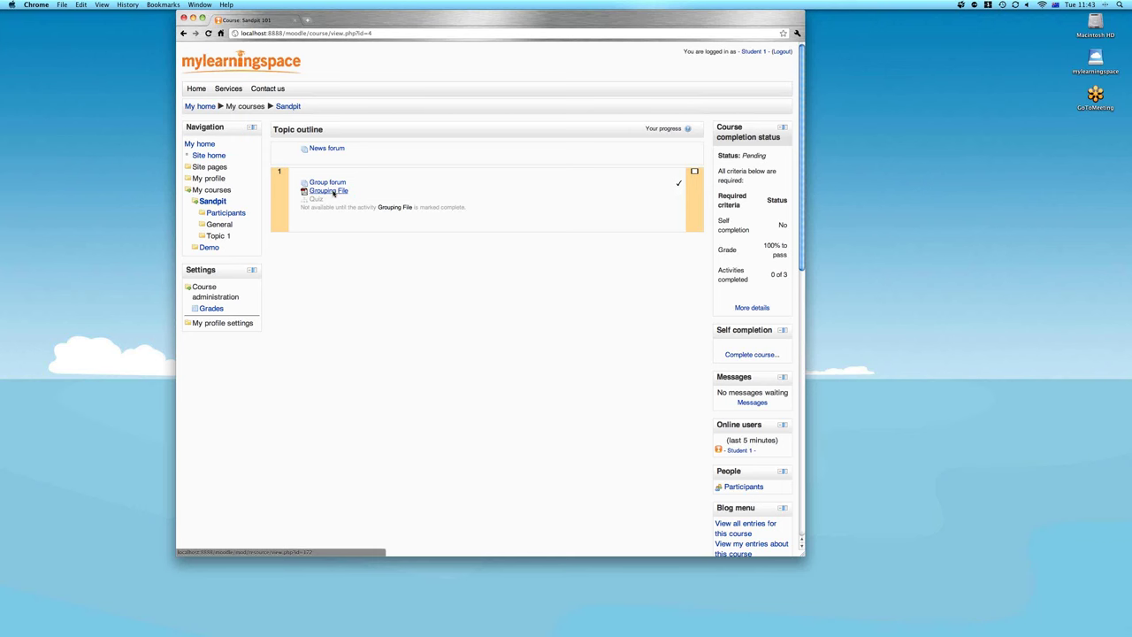
View Grouping File in a new browser tab, then open the newly unlocked Quiz
{"action": "right_click", "coordinate": [333, 193]}
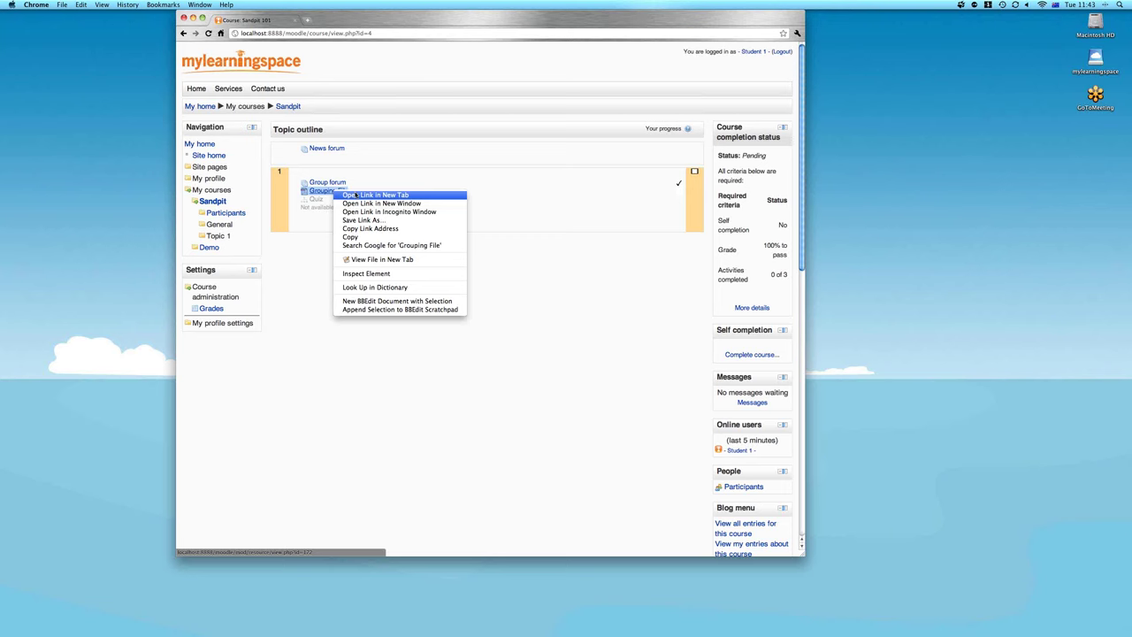
{"action": "left_click", "coordinate": [356, 195]}
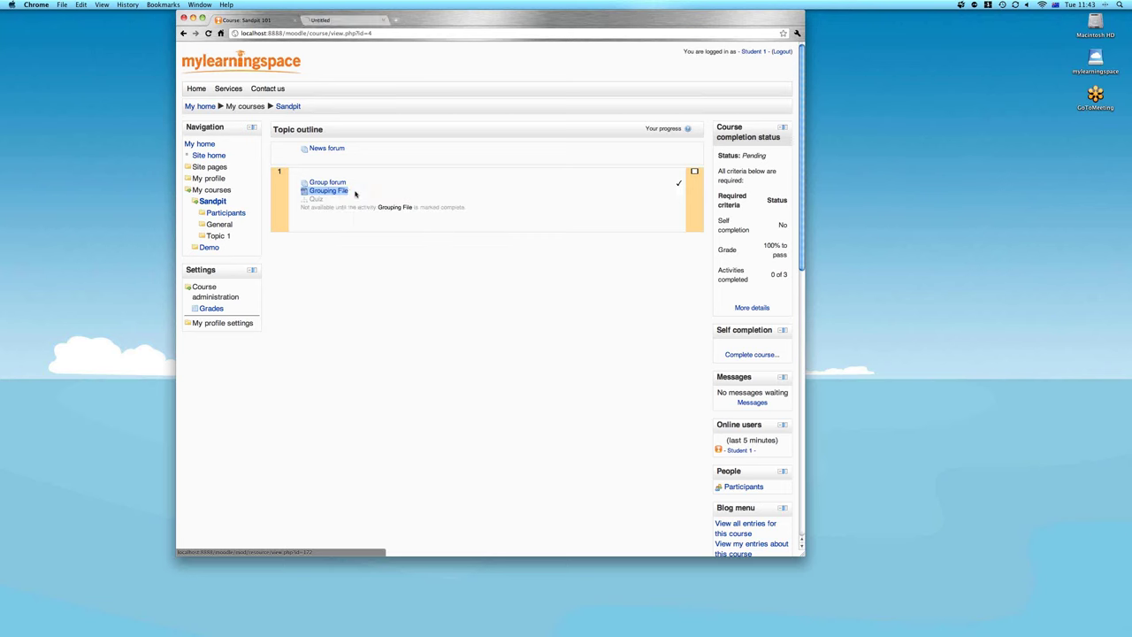
{"action": "left_click", "coordinate": [349, 21]}
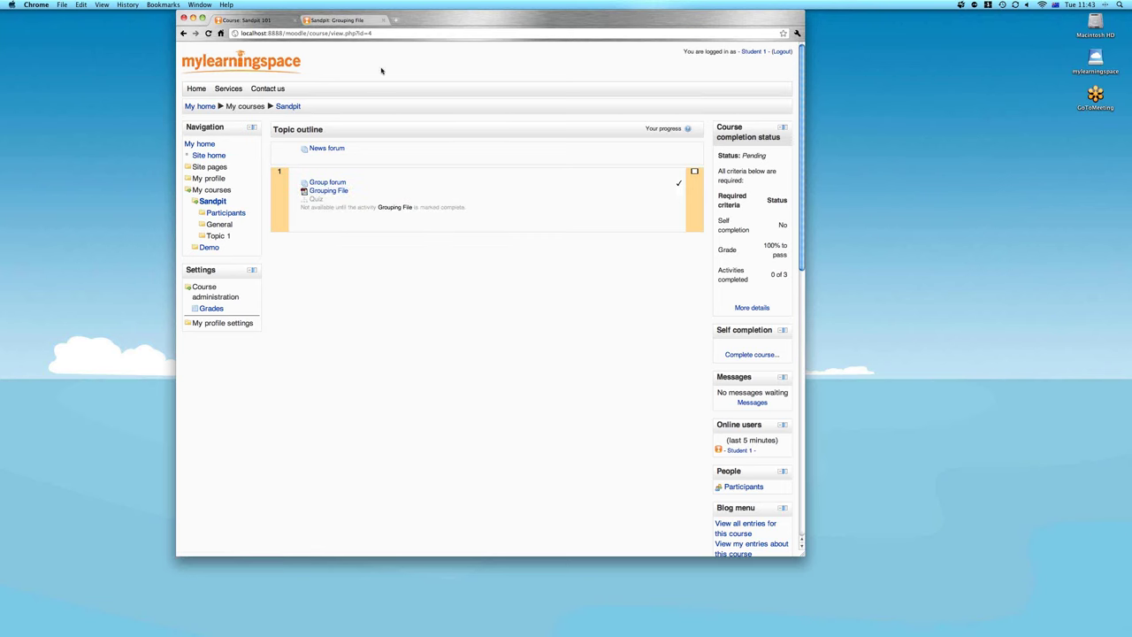
{"action": "left_click", "coordinate": [209, 33]}
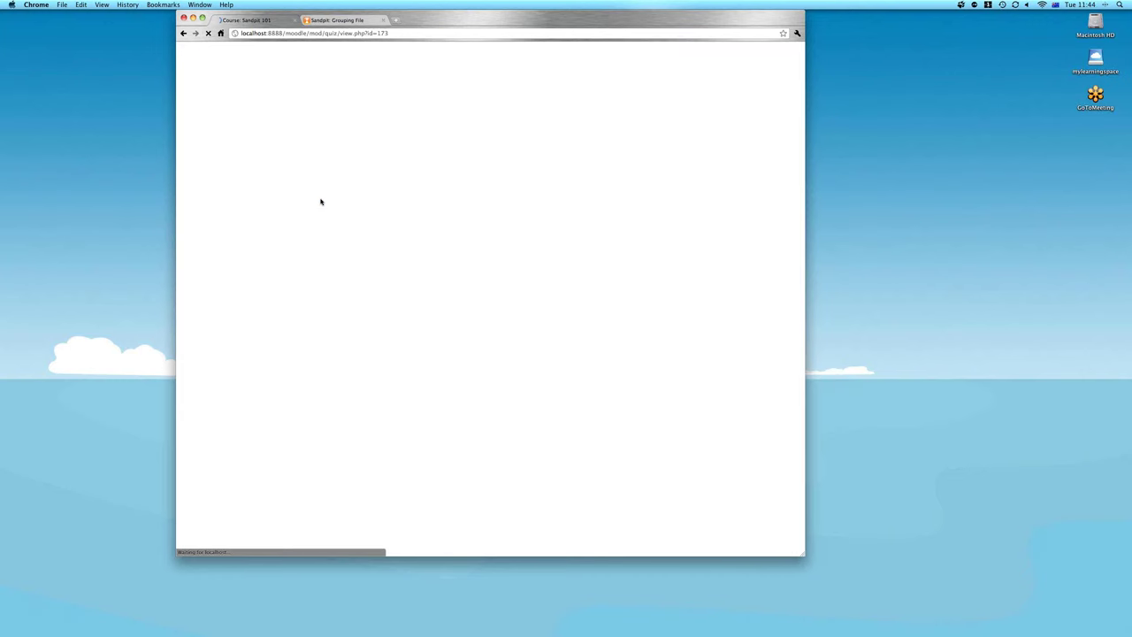
Start a quiz attempt and match the three systems to Joomla, Sugar and Moodle
{"action": "left_click", "coordinate": [524, 176]}
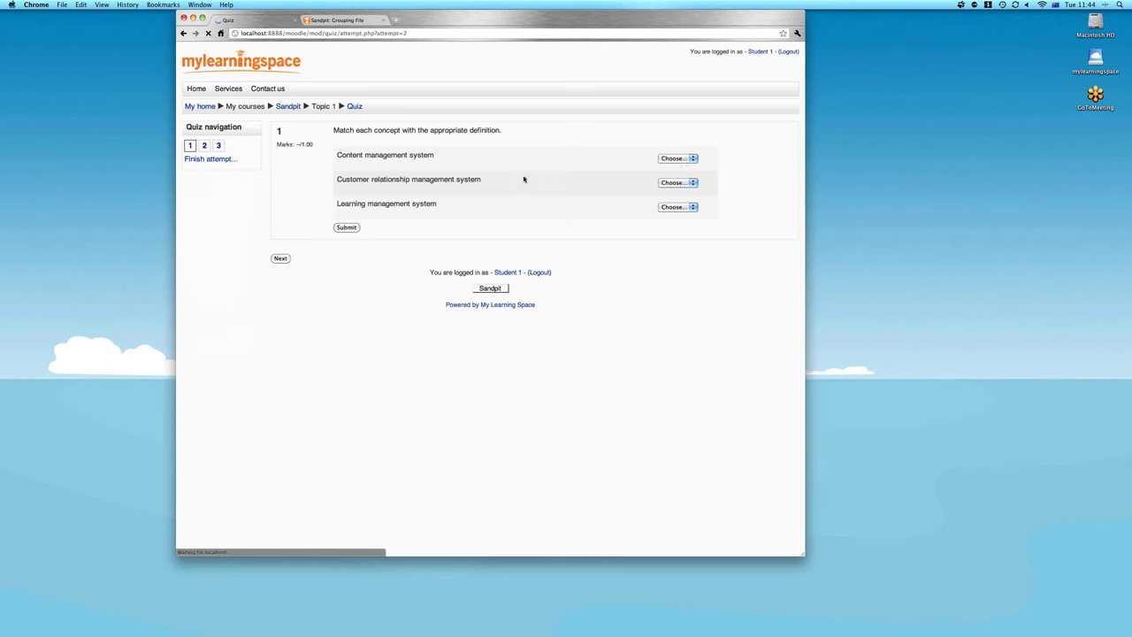
{"action": "left_click", "coordinate": [688, 159]}
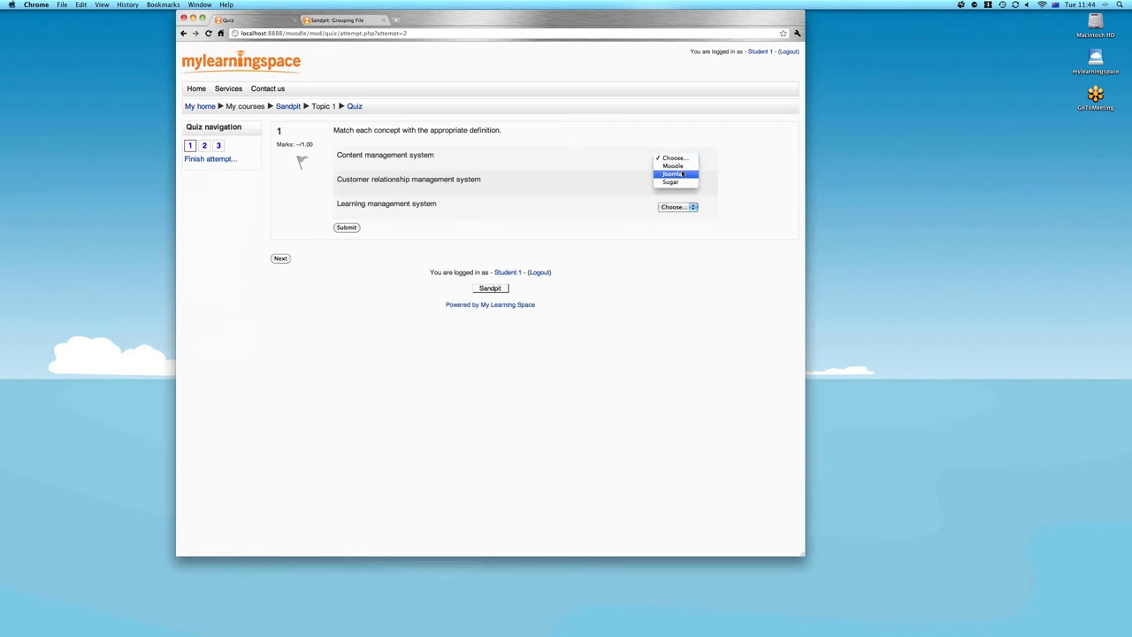
{"action": "left_click", "coordinate": [682, 174]}
{"action": "left_click", "coordinate": [676, 182]}
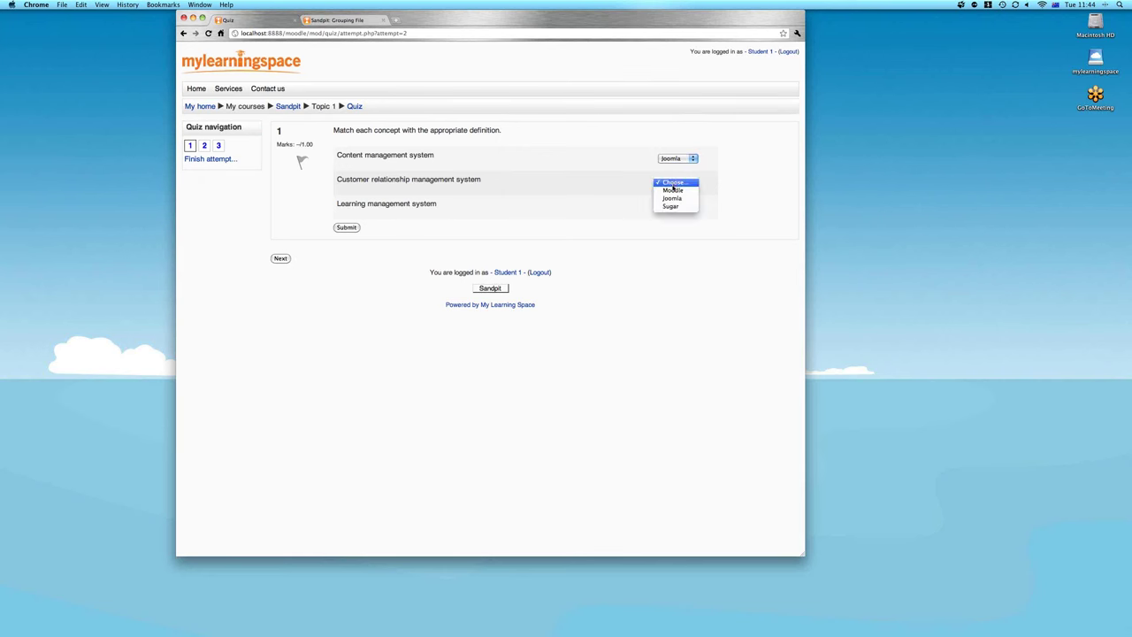
{"action": "left_click", "coordinate": [672, 206]}
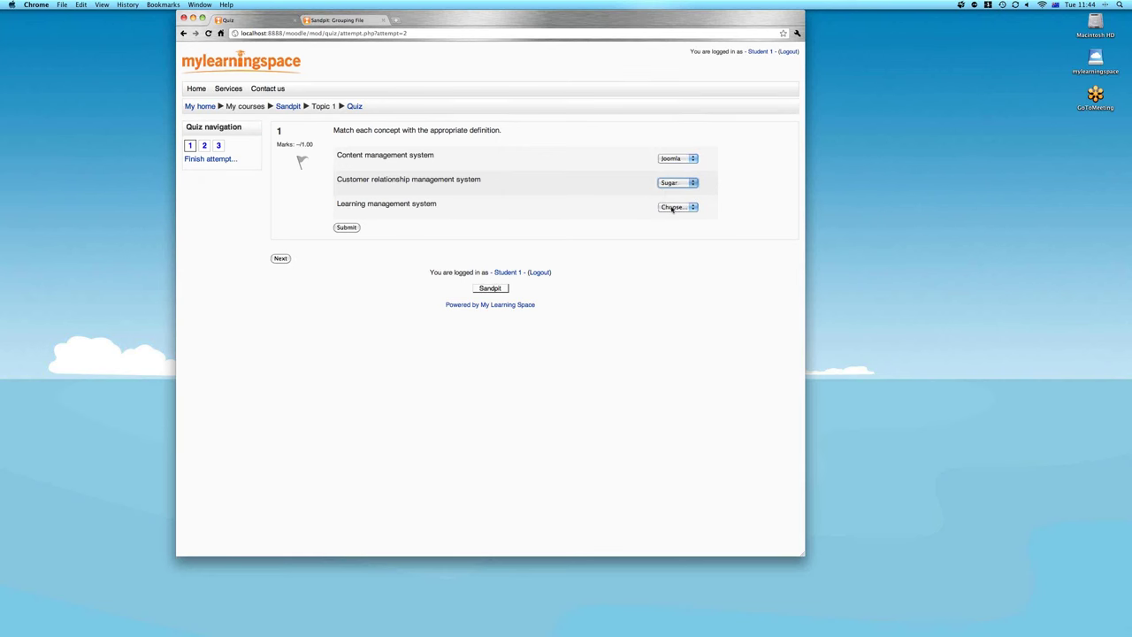
{"action": "left_click", "coordinate": [672, 209]}
{"action": "left_click", "coordinate": [672, 215]}
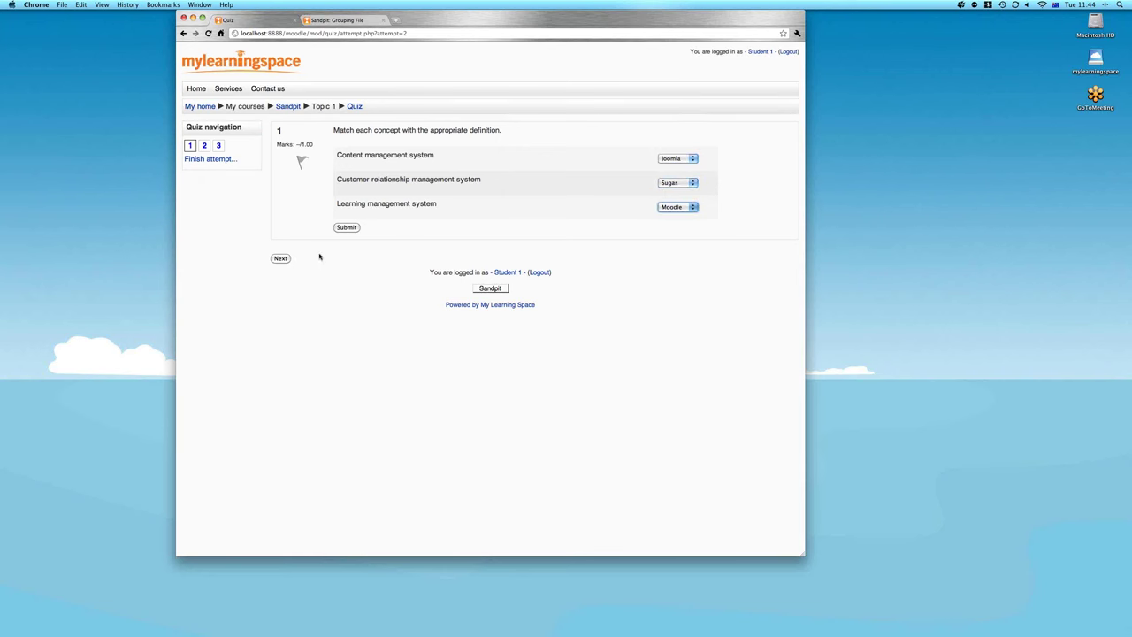
{"action": "left_click", "coordinate": [280, 258]}
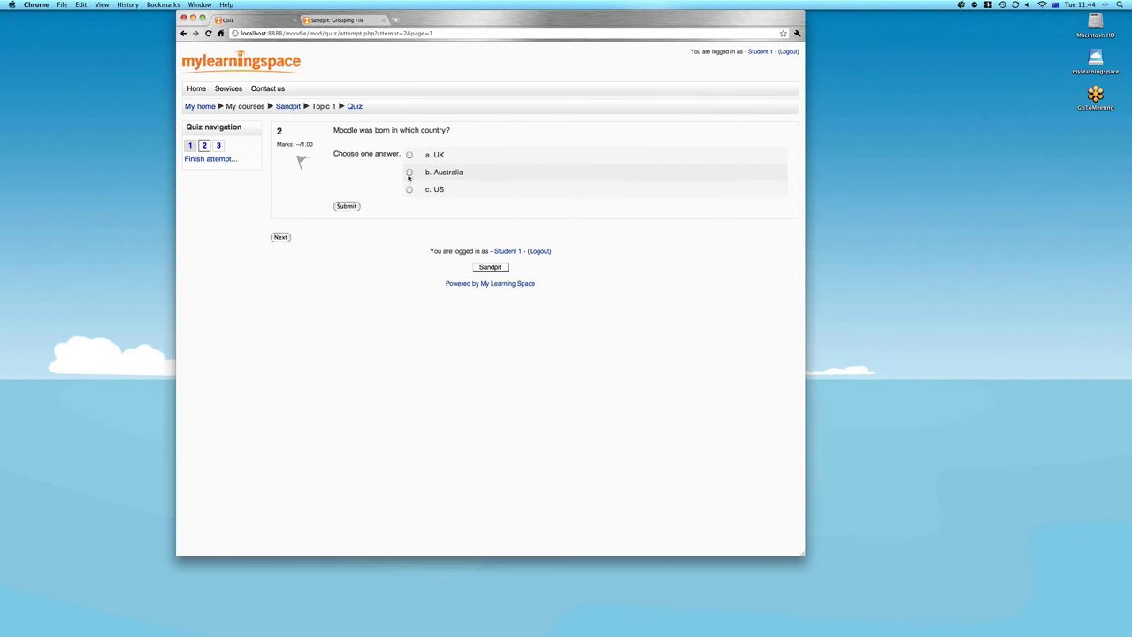
Answer Australia and True to questions 2 and 3, then submit the attempt
{"action": "left_click", "coordinate": [409, 175]}
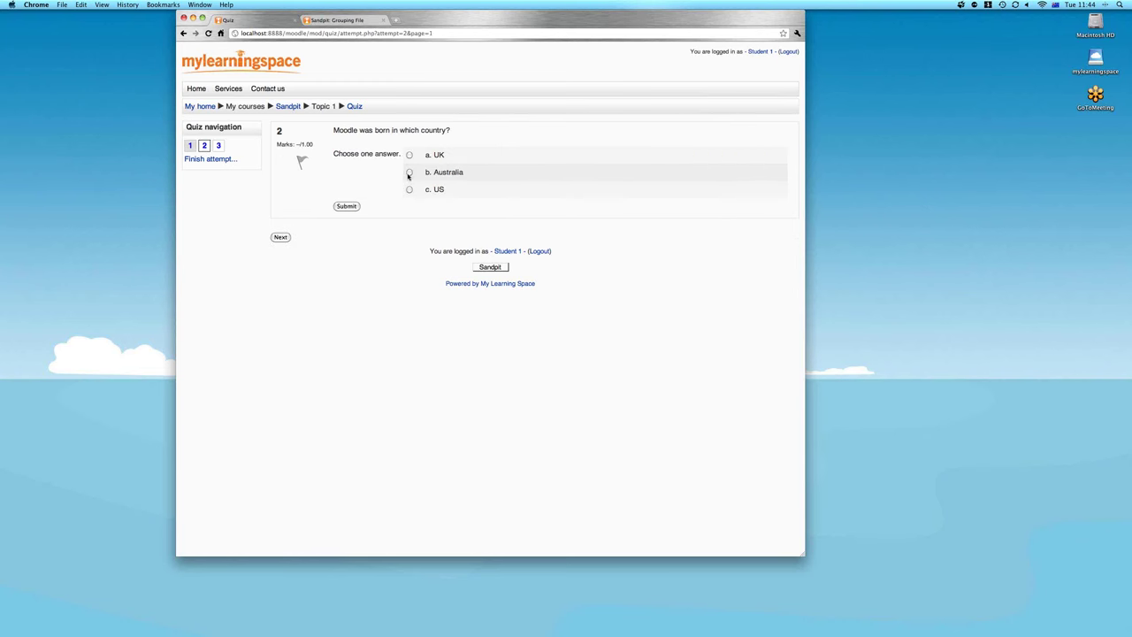
{"action": "left_click", "coordinate": [280, 238]}
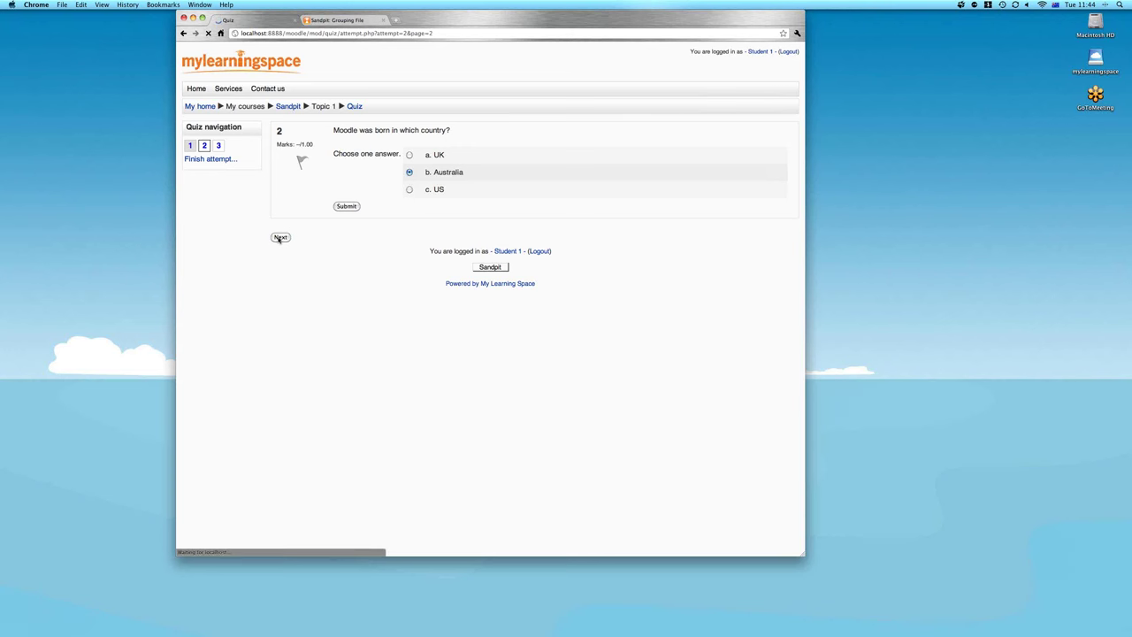
{"action": "left_click", "coordinate": [408, 154]}
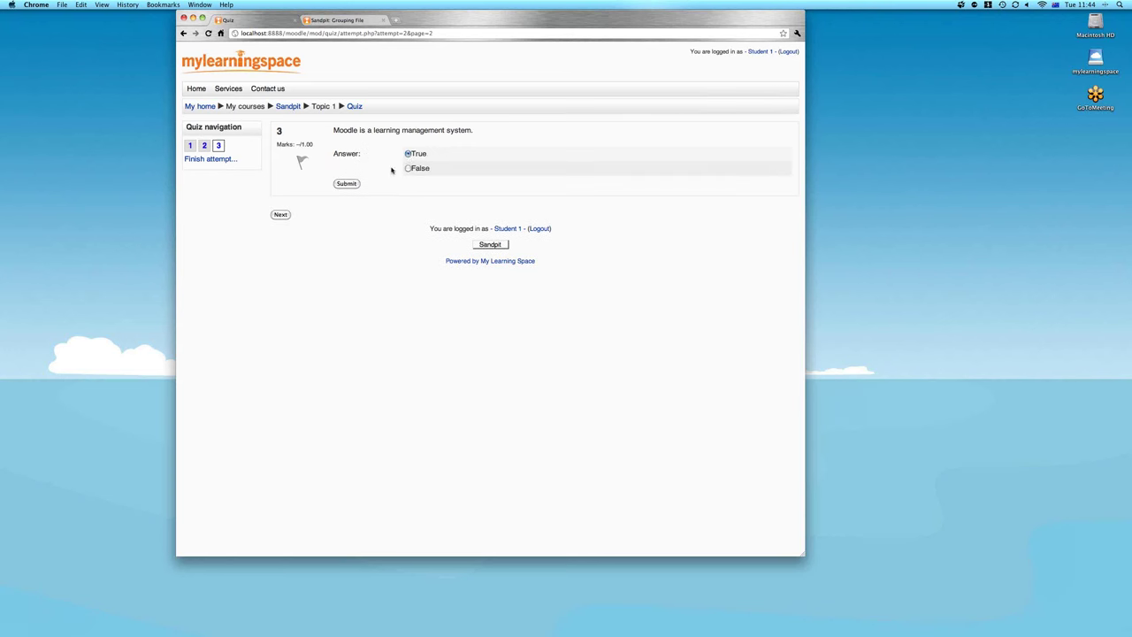
{"action": "left_click", "coordinate": [282, 214]}
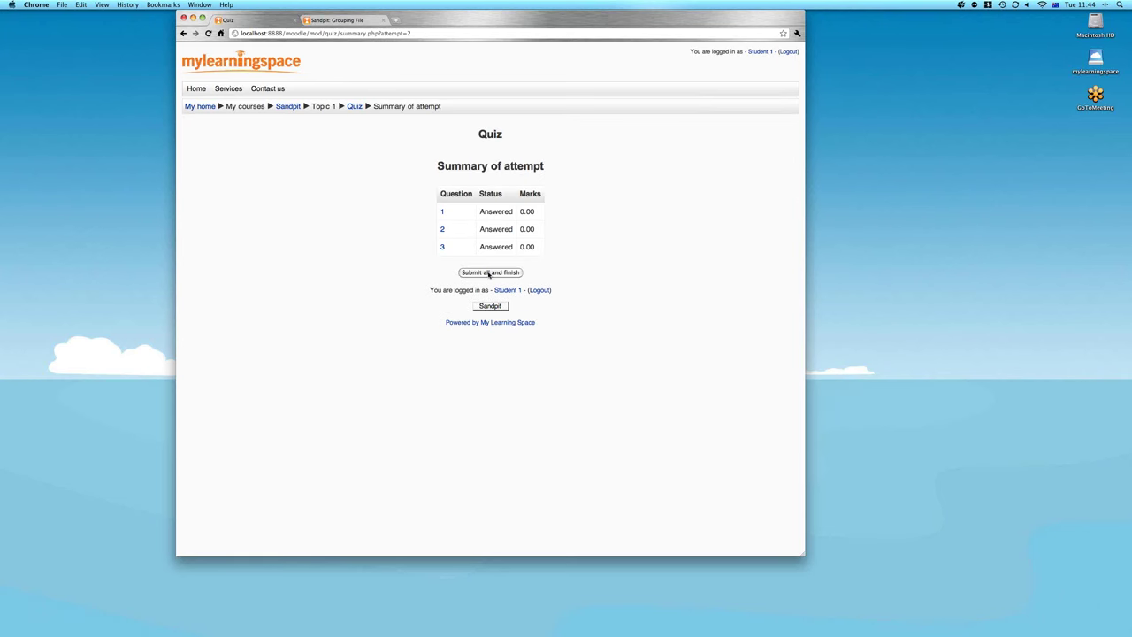
{"action": "left_click", "coordinate": [489, 272]}
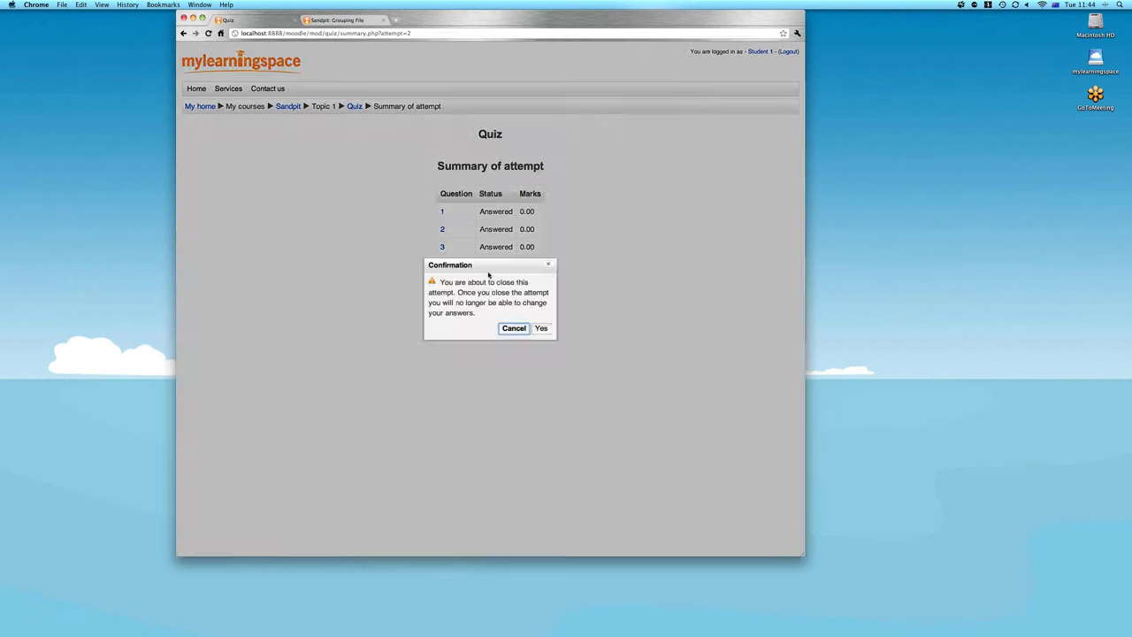
{"action": "left_click", "coordinate": [541, 328]}
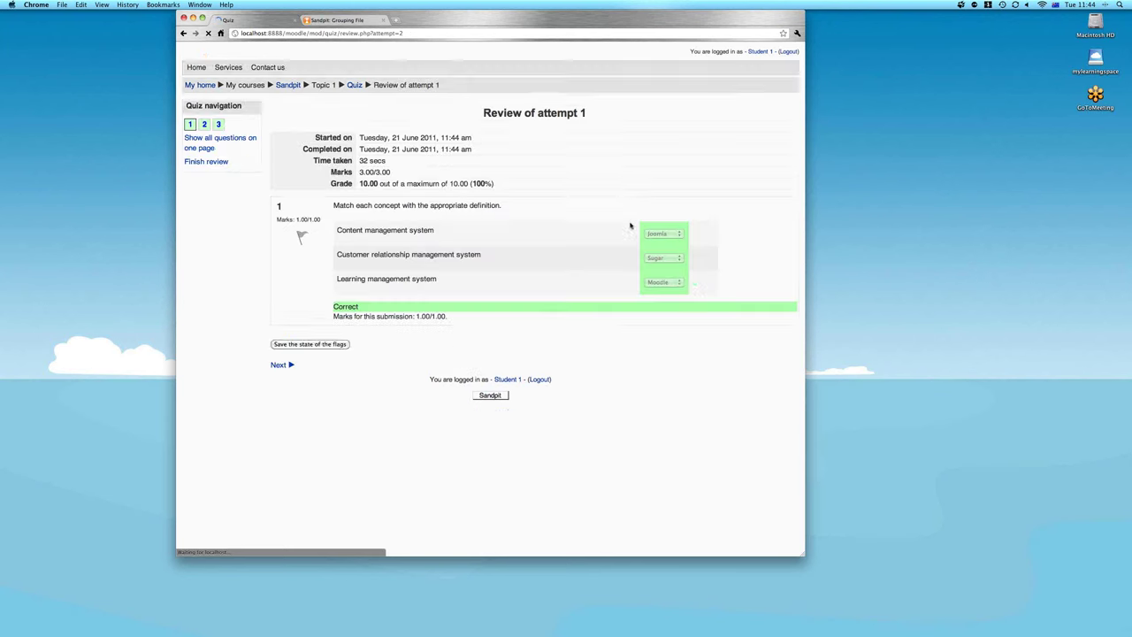
Review the student's Sandpit page, where the Activities completed criterion is still pending, then log out
{"action": "left_click", "coordinate": [203, 184]}
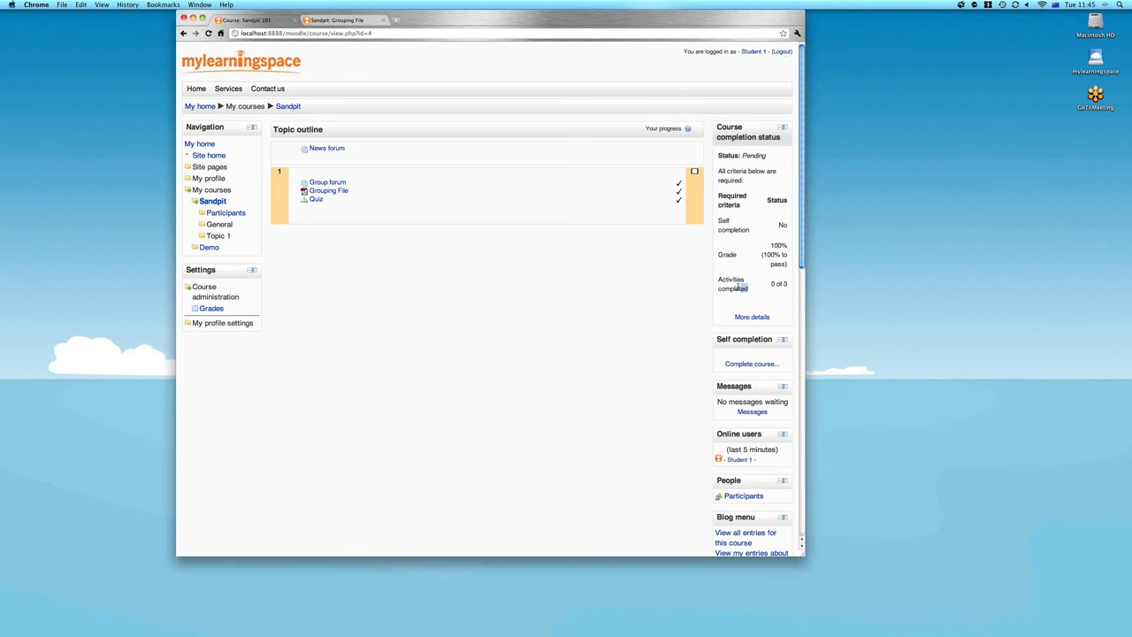
{"action": "left_click_drag", "start_coordinate": [738, 285], "coordinate": [719, 280]}
{"action": "left_click", "coordinate": [763, 295]}
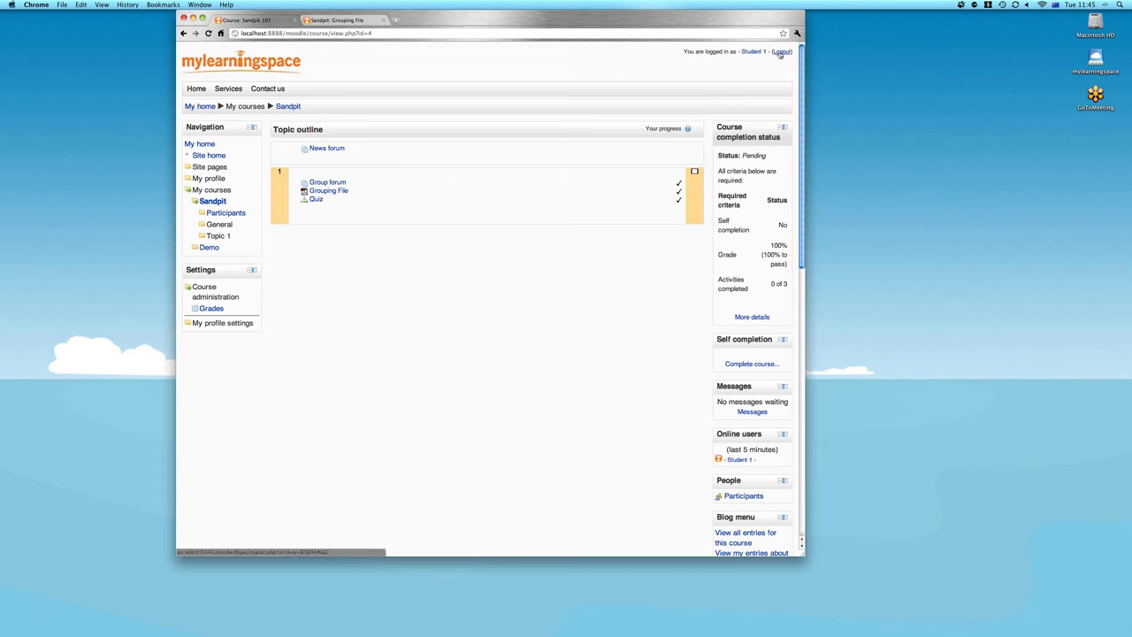
{"action": "left_click", "coordinate": [781, 52]}
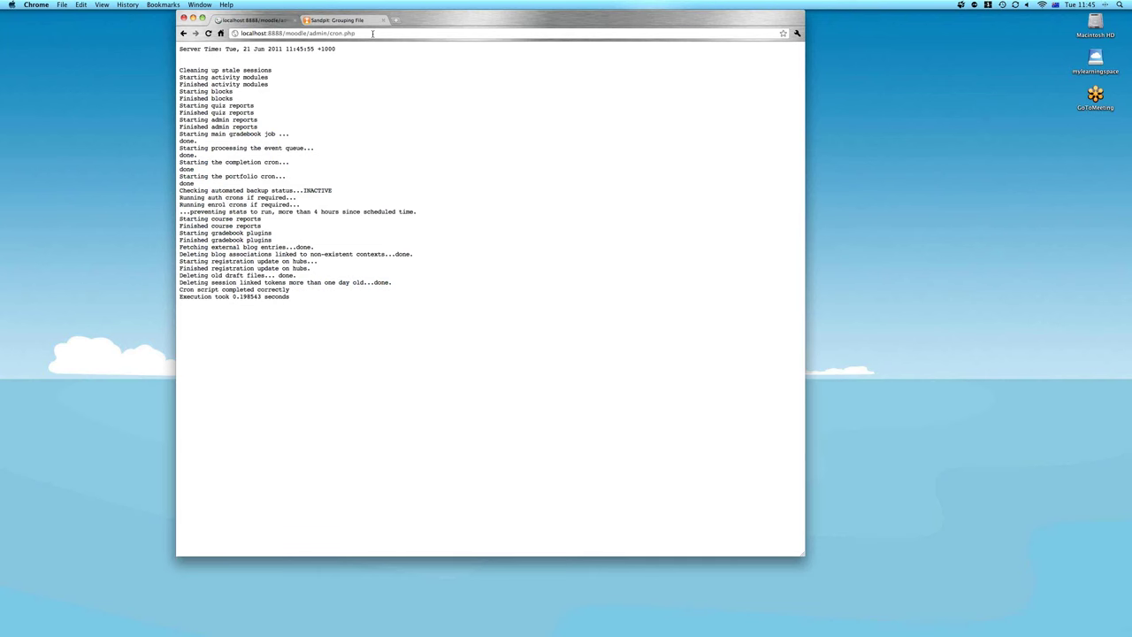
Trim the cron.php address back to localhost:8888/moodle and open the Sandpit 101 course
{"action": "left_click_drag", "start_coordinate": [373, 33], "coordinate": [306, 33]}
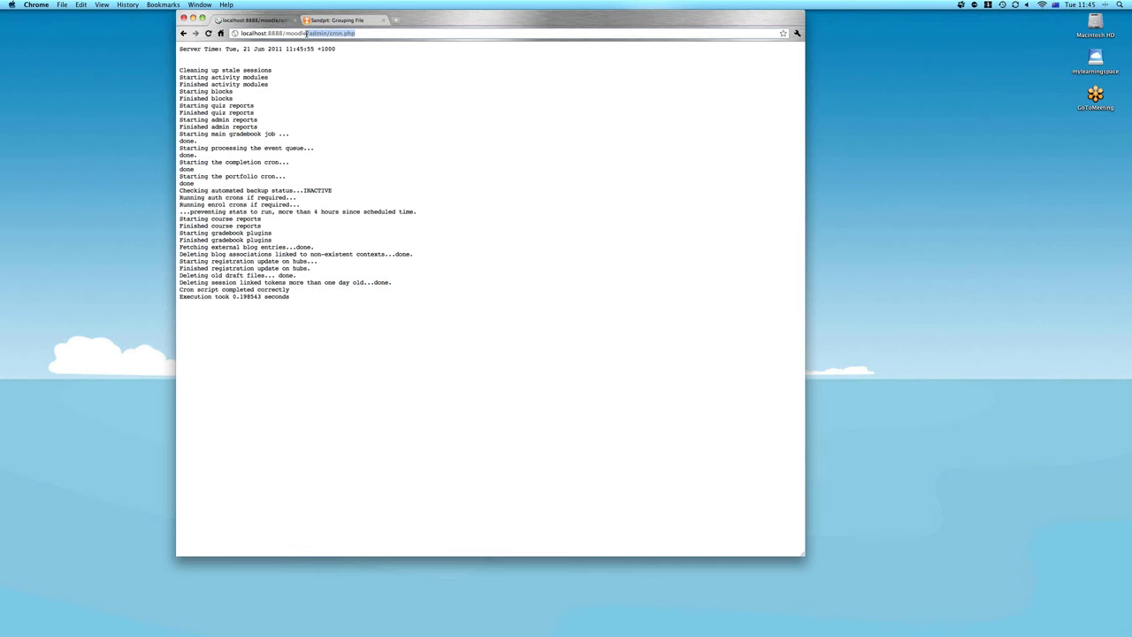
{"action": "key", "text": "Delete"}
{"action": "key", "text": "Return"}
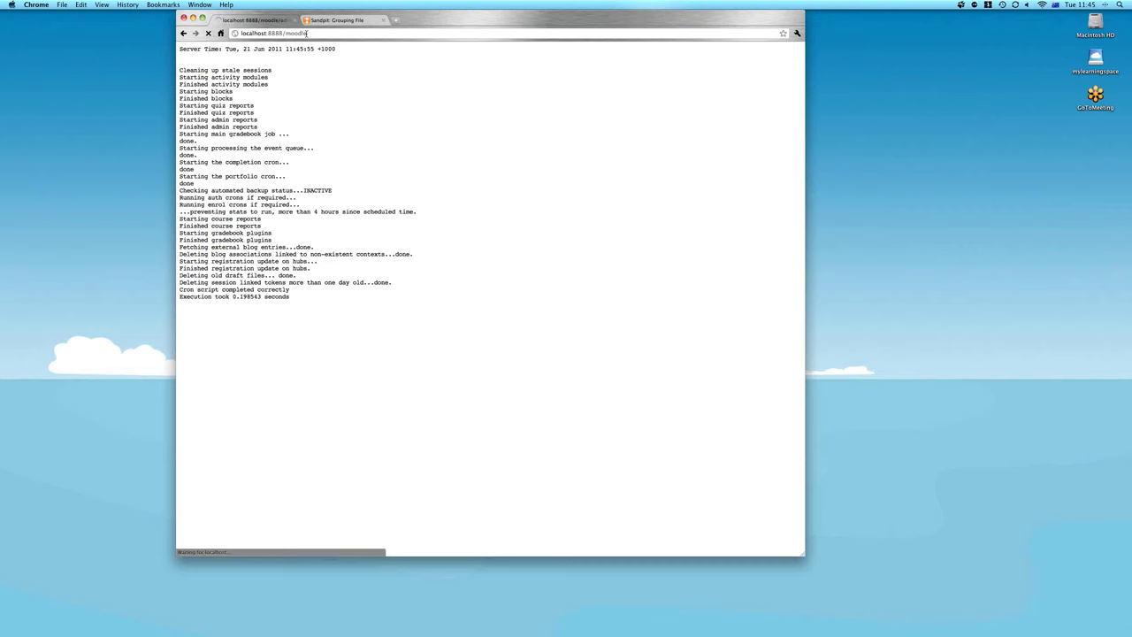
{"action": "left_click", "coordinate": [292, 118]}
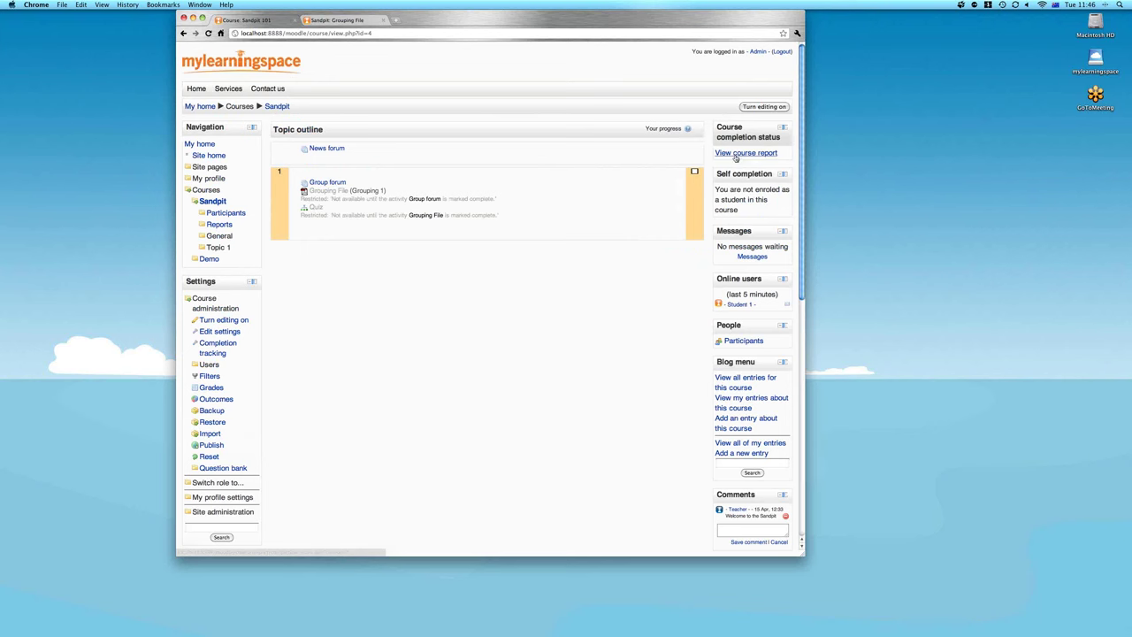
Open the Sandpit completion report showing Student 1 ticked for Group forum, Grouping File, Quiz and 100% grade
{"action": "left_click", "coordinate": [735, 154]}
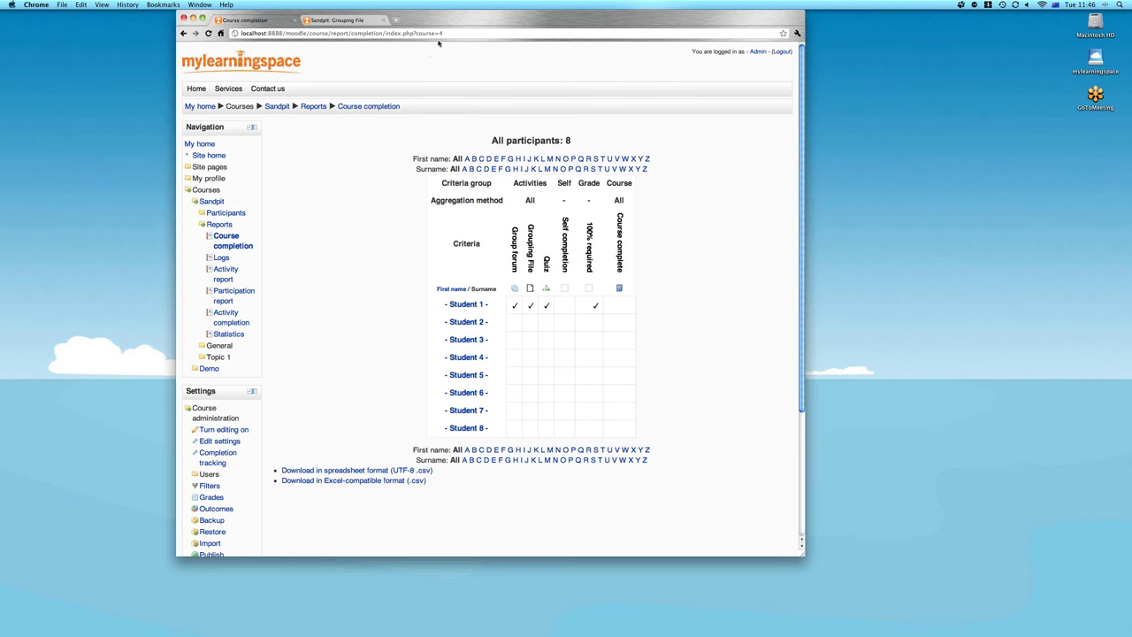
{"action": "left_click_drag", "start_coordinate": [448, 34], "coordinate": [309, 33]}
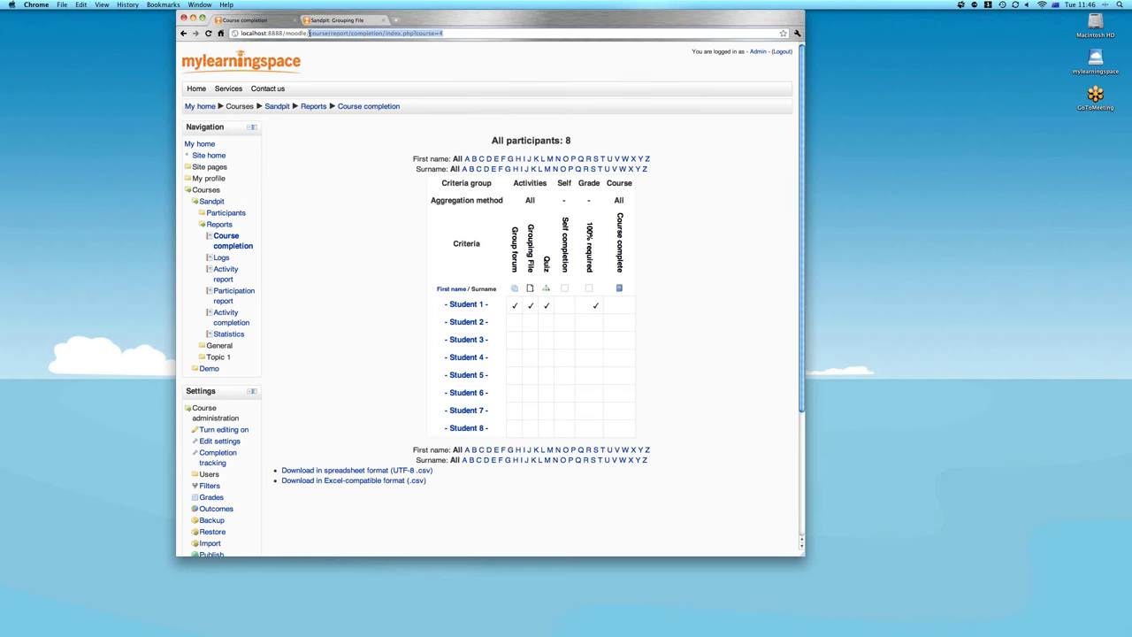
Run admin/cron.php again, then trim the address back to localhost:8888/moodle
{"action": "type", "text": "alhost:8888/moodle/a"}
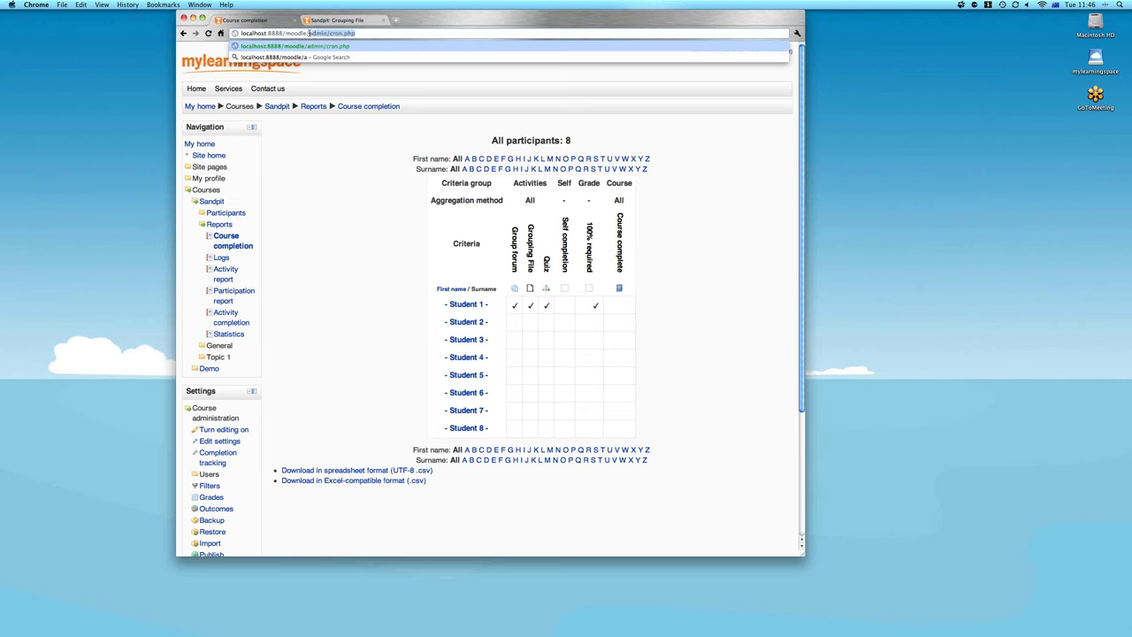
{"action": "key", "text": "Return"}
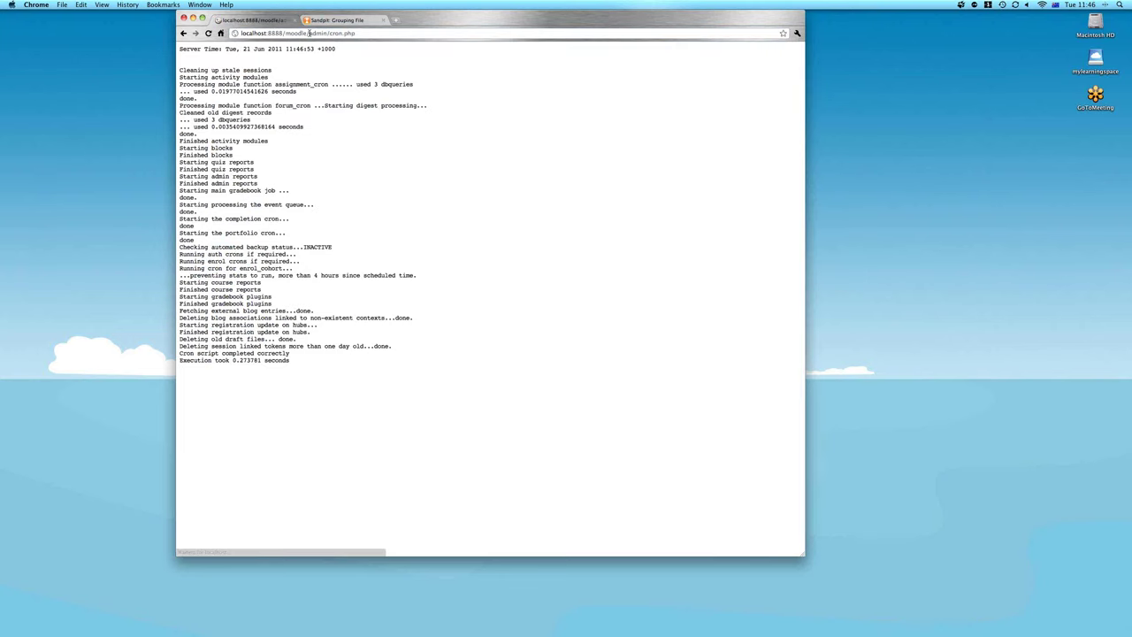
{"action": "left_click", "coordinate": [310, 32]}
{"action": "key", "text": "shift+End"}
{"action": "key", "text": "BackSpace"}
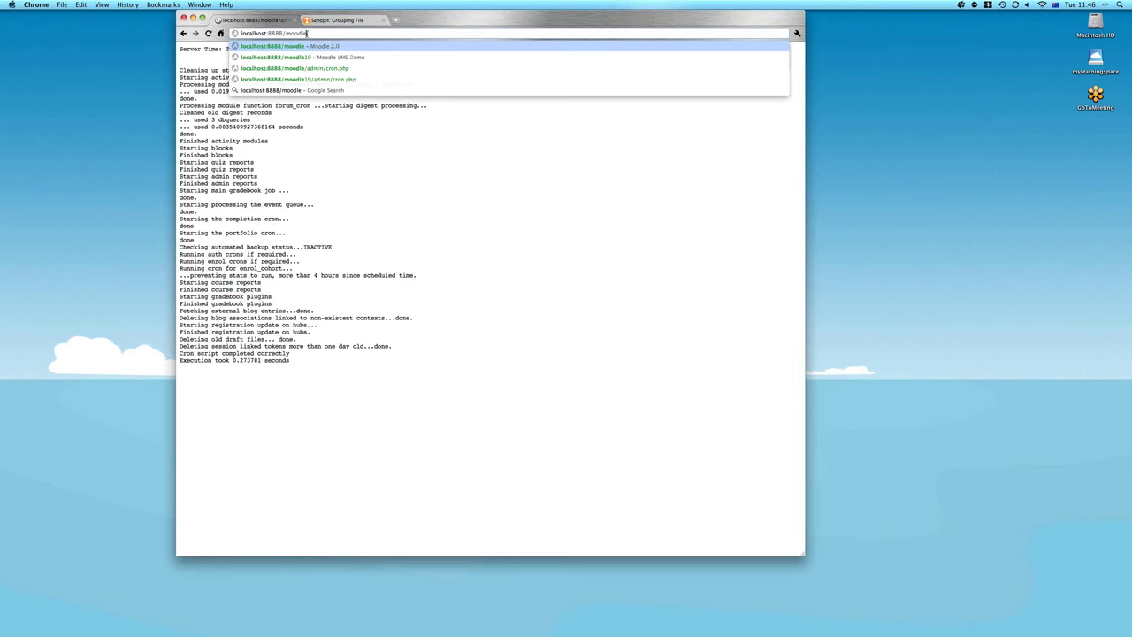
Log in as student1 and check that Sandpit 101 shows 3 of 3 activities completed, In progress
{"action": "key", "text": "Return"}
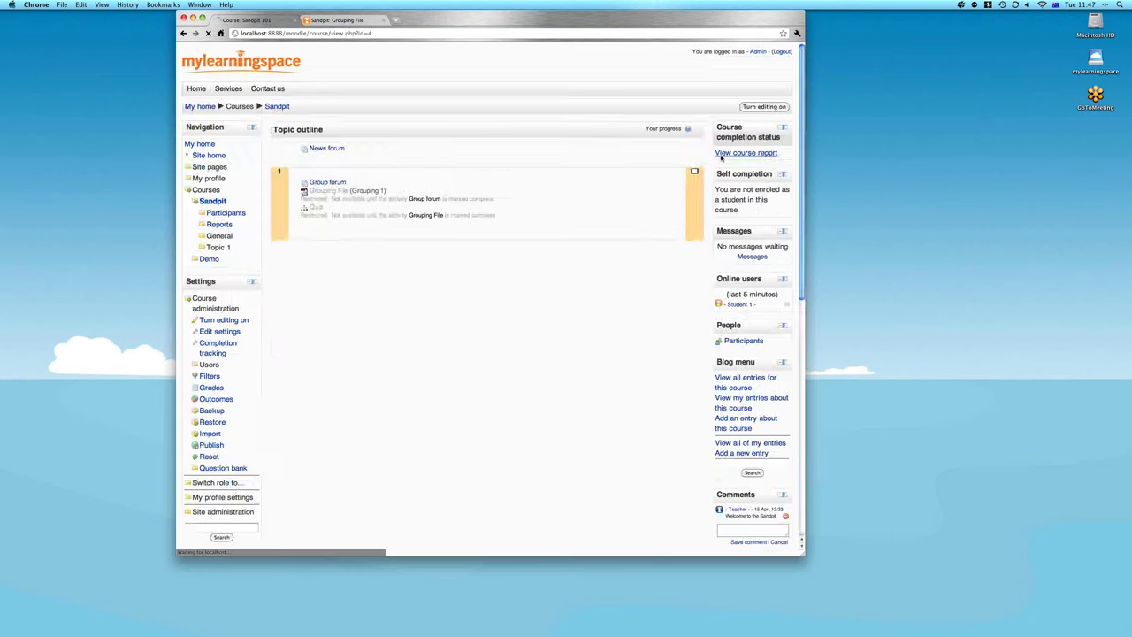
{"action": "left_click", "coordinate": [721, 158]}
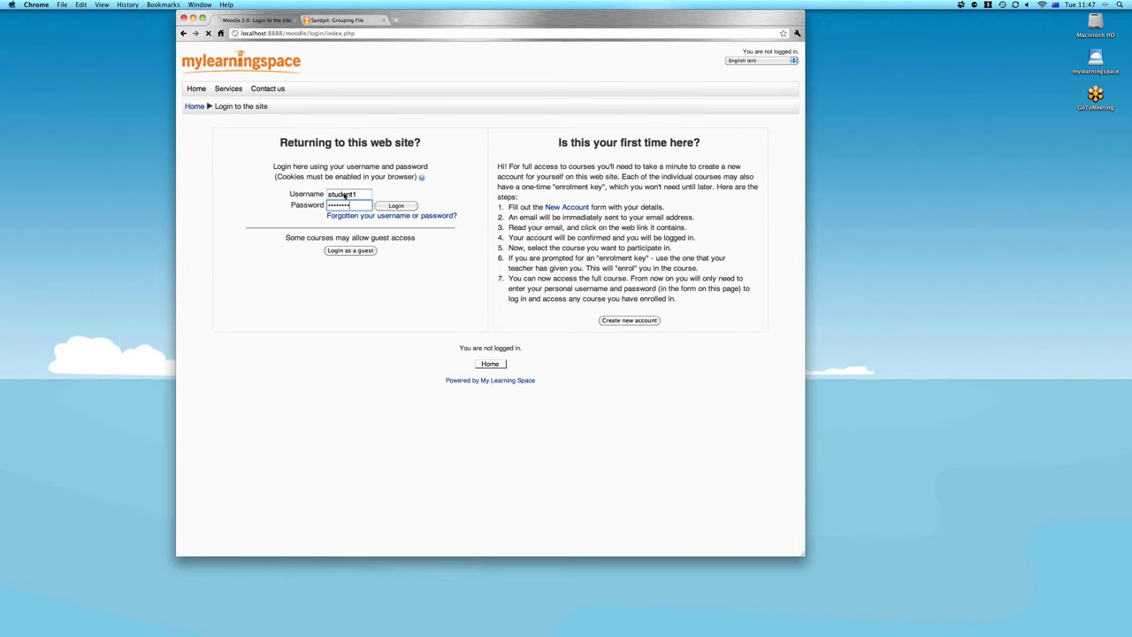
{"action": "key", "text": "Return"}
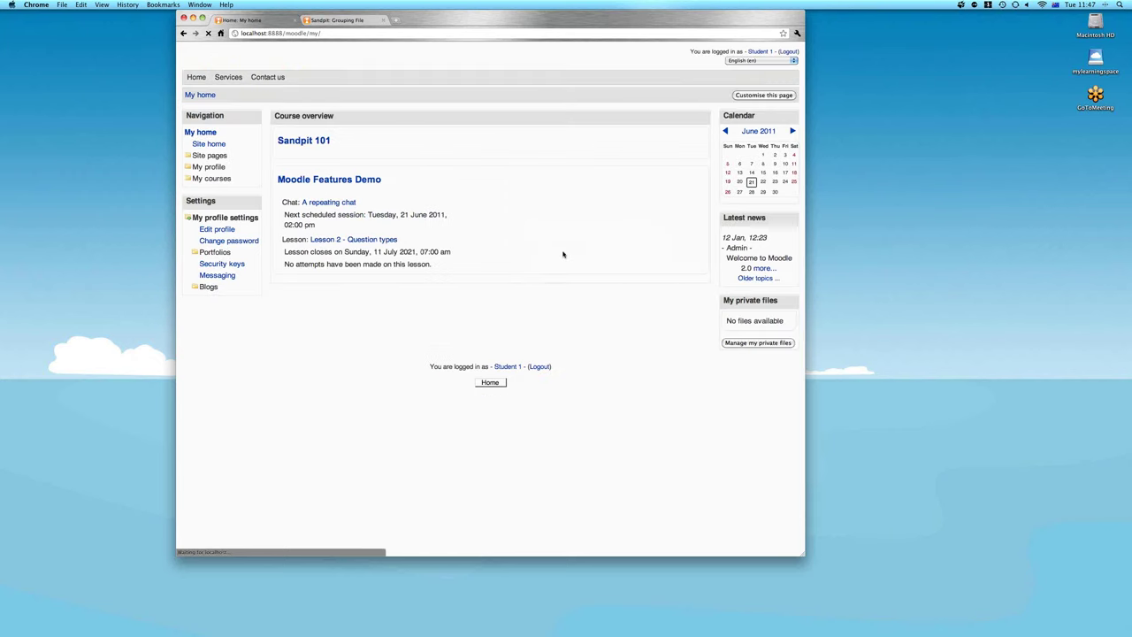
{"action": "left_click", "coordinate": [308, 152]}
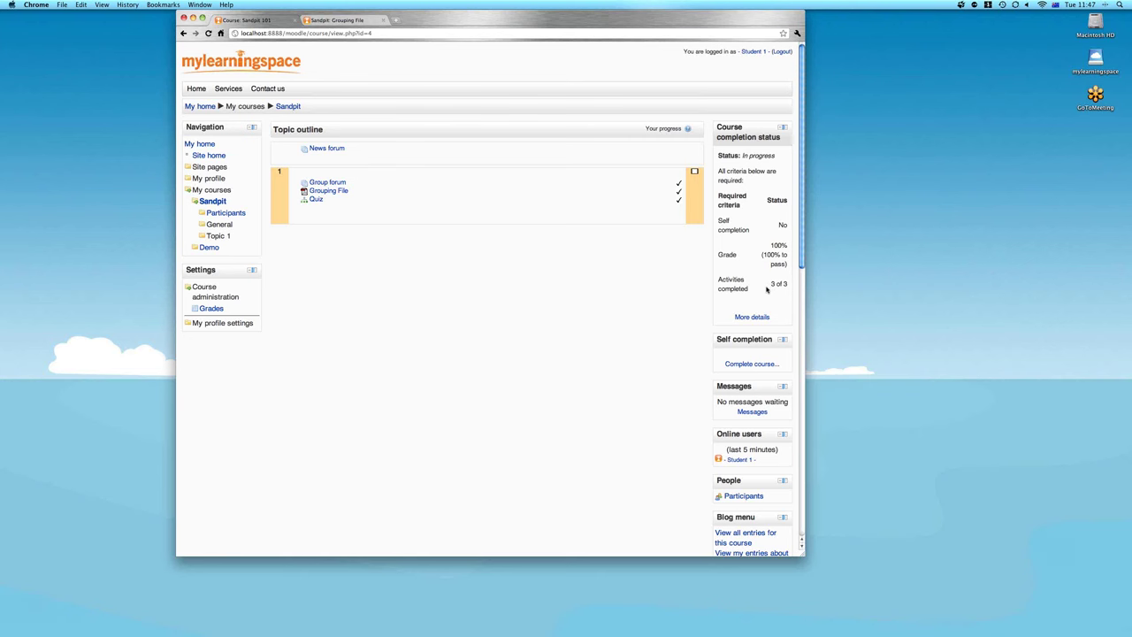
Log the student out and sign back in as admin with the administrator password
{"action": "left_click", "coordinate": [780, 52]}
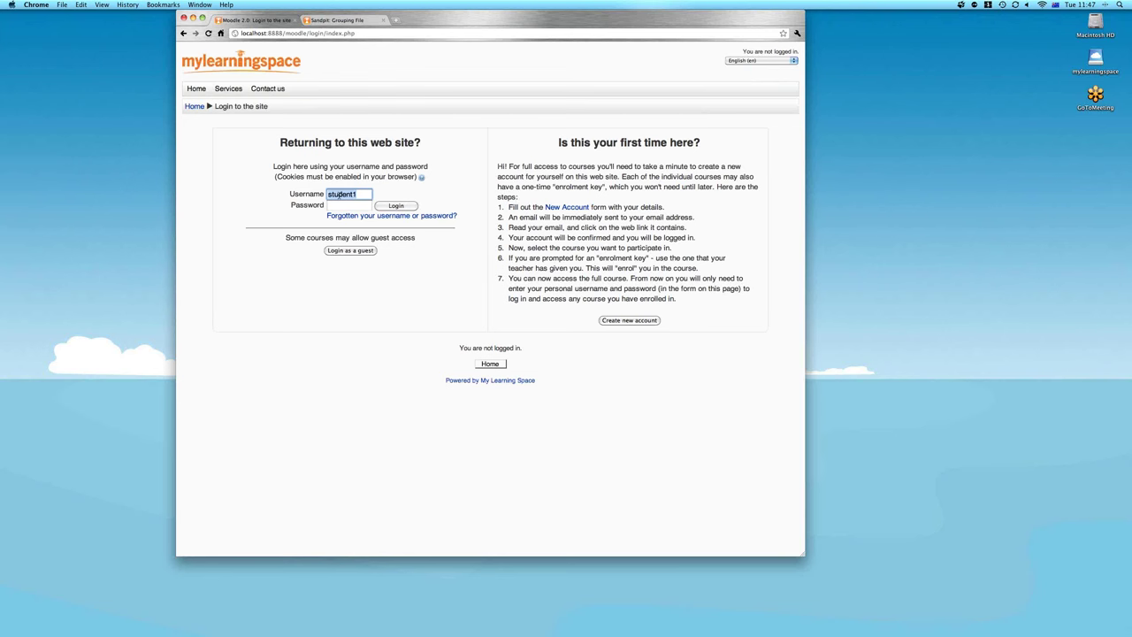
{"action": "type", "text": "admin"}
{"action": "key", "text": "Tab"}
{"action": "type", "text": "•••••"}
{"action": "key", "text": "Return"}
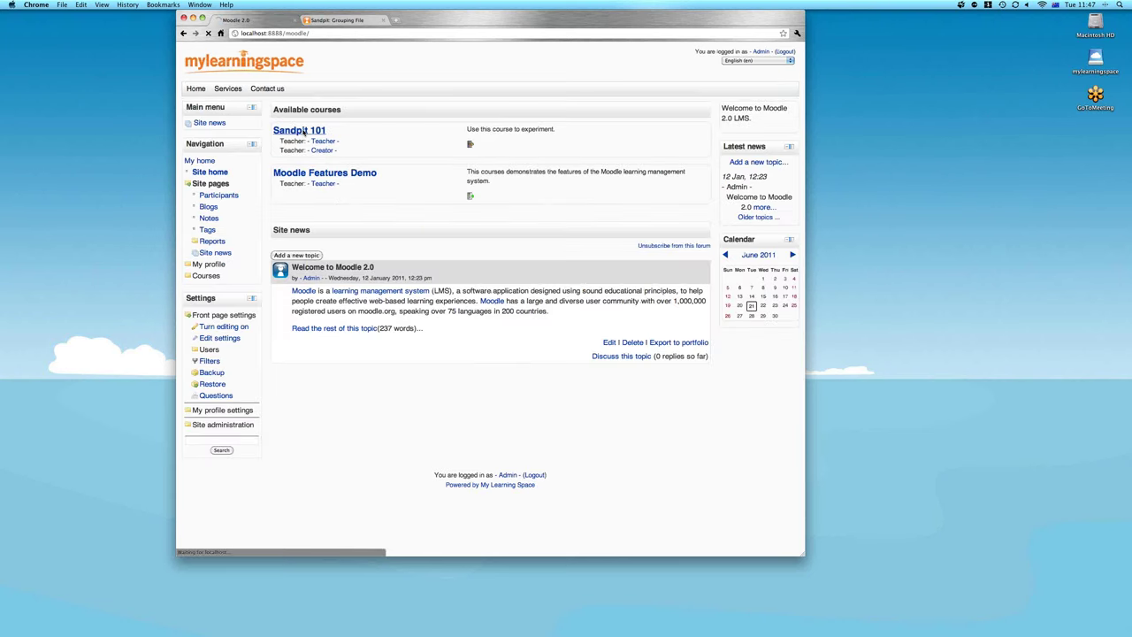
Go from Sandpit 101 to the Demo course's Edit course completion settings page
{"action": "left_click", "coordinate": [303, 131]}
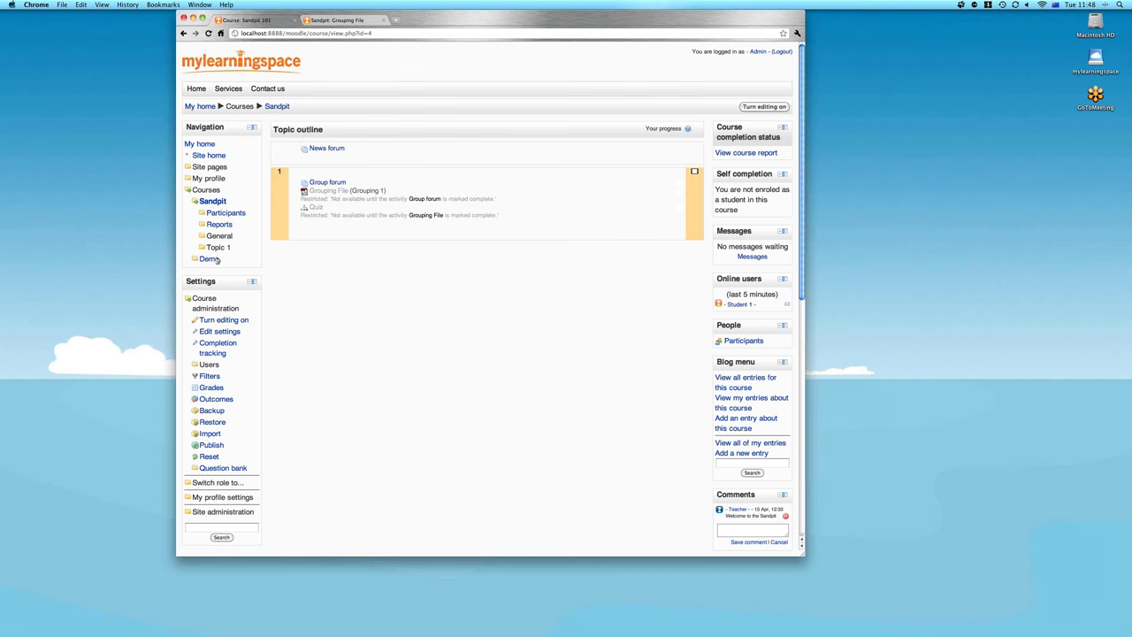
{"action": "left_click", "coordinate": [213, 259]}
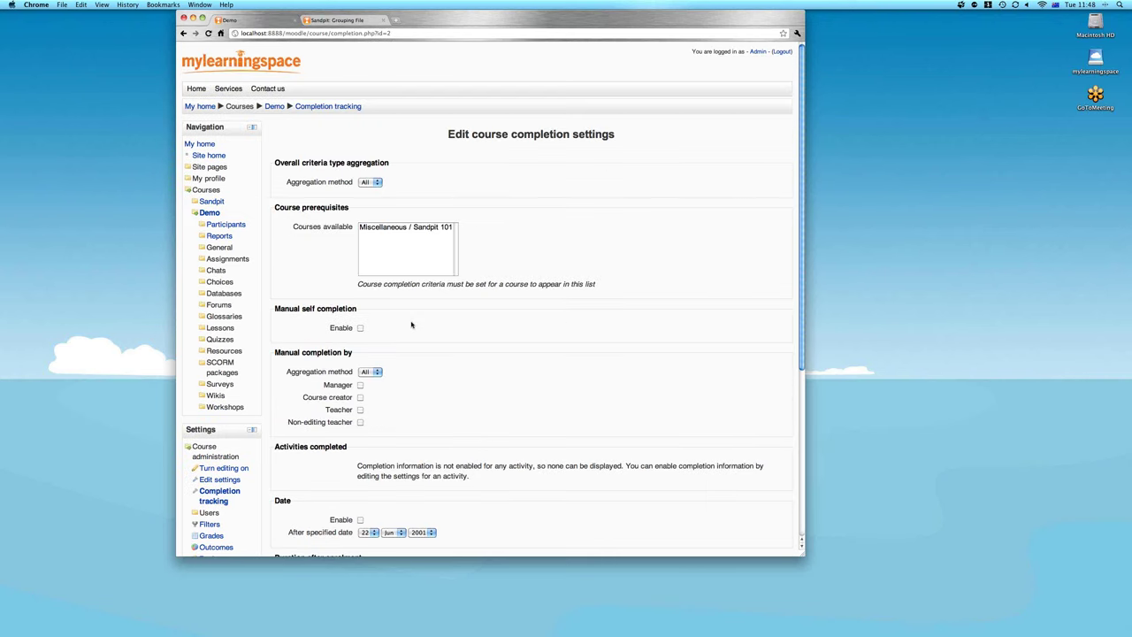
Save Sandpit 101 as a Demo completion prerequisite, then switch to the webinar-210611.pdf slides
{"action": "left_click", "coordinate": [405, 226]}
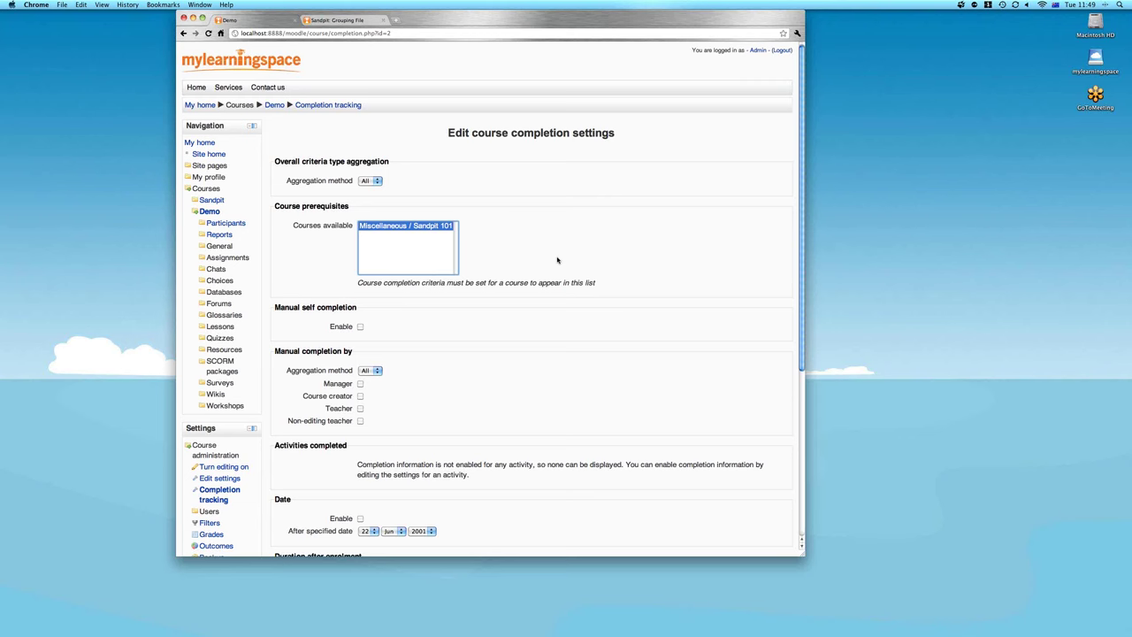
{"action": "key", "text": "super+bracketleft"}
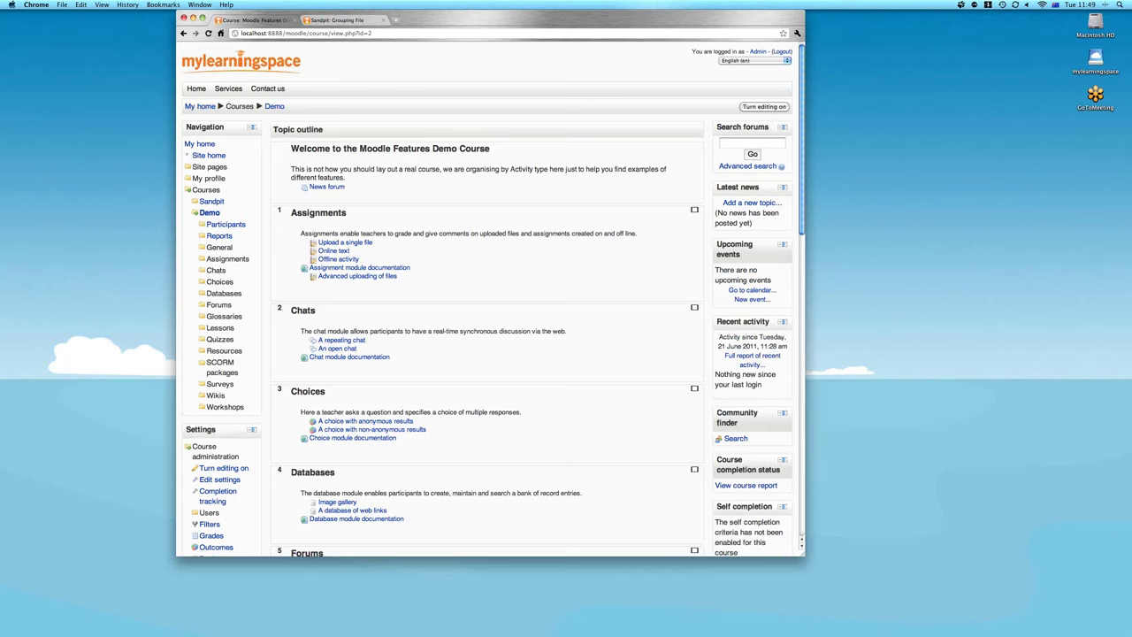
{"action": "key", "text": "ctrl+Down"}
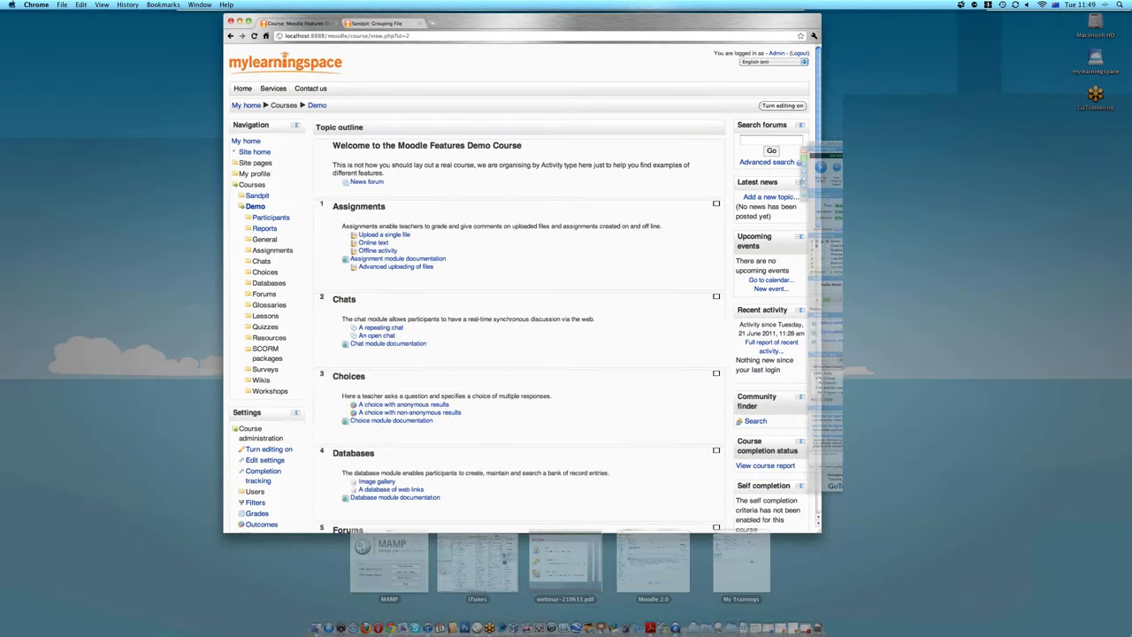
{"action": "left_click", "coordinate": [564, 566]}
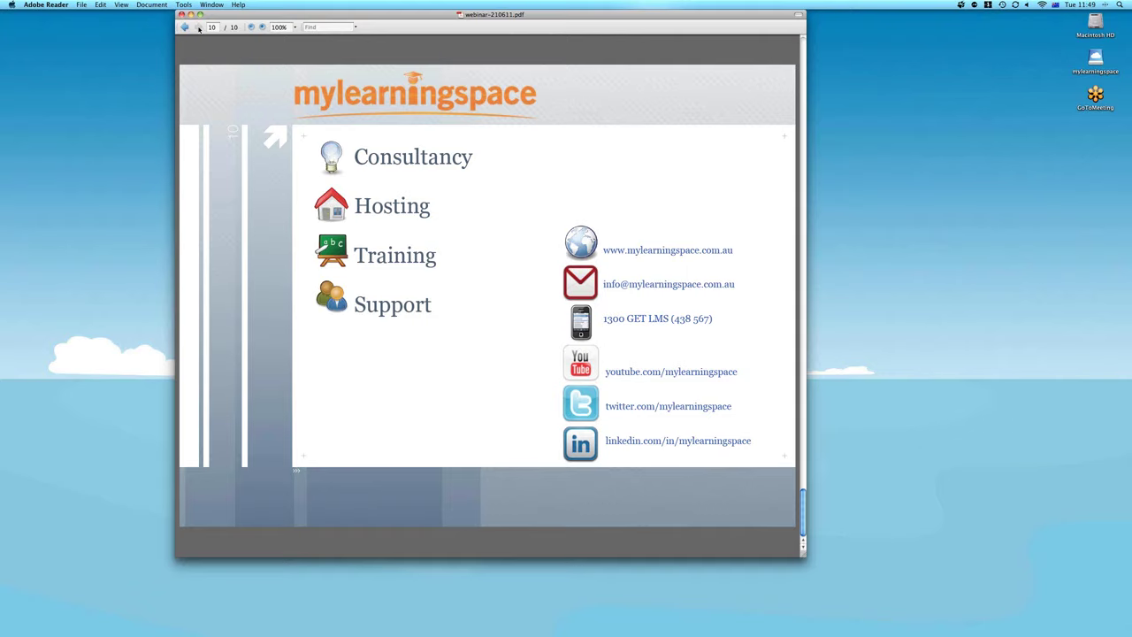